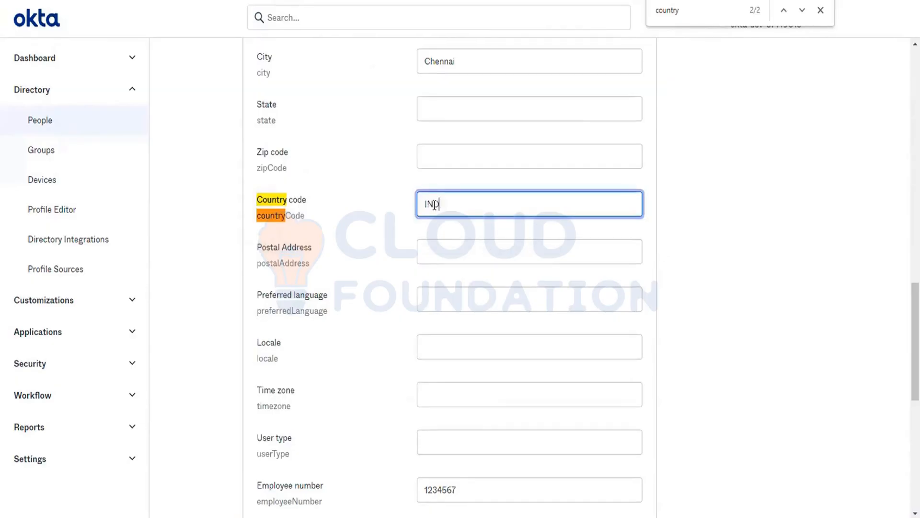
- Finish entering IND as the user's country code
type("D")
left_click(732, 296)
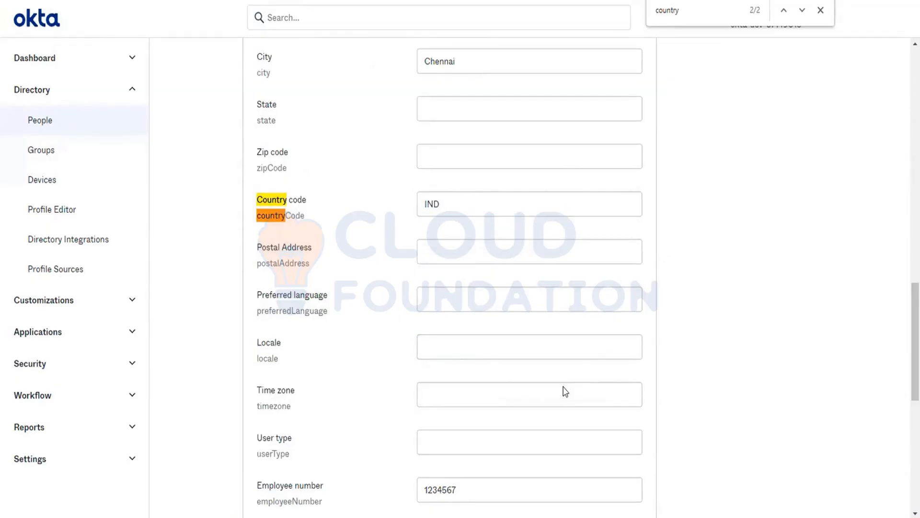
- Review the edited profile, then go back to the People list of four users
scroll(493, 370, "down", 9)
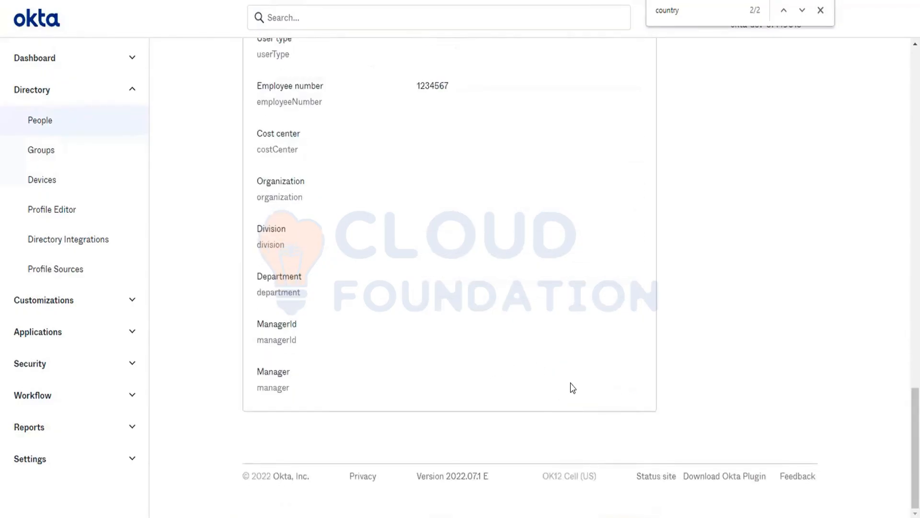
scroll(572, 388, "up", 9)
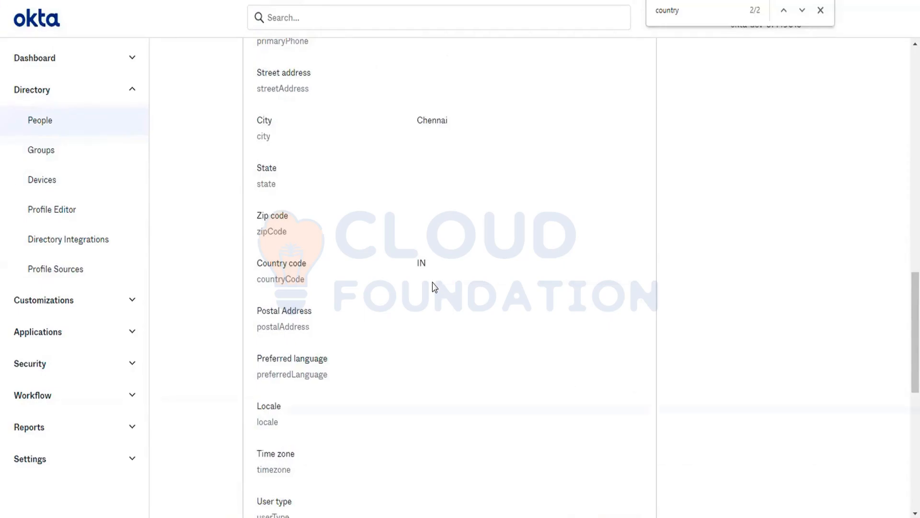
left_click(72, 120)
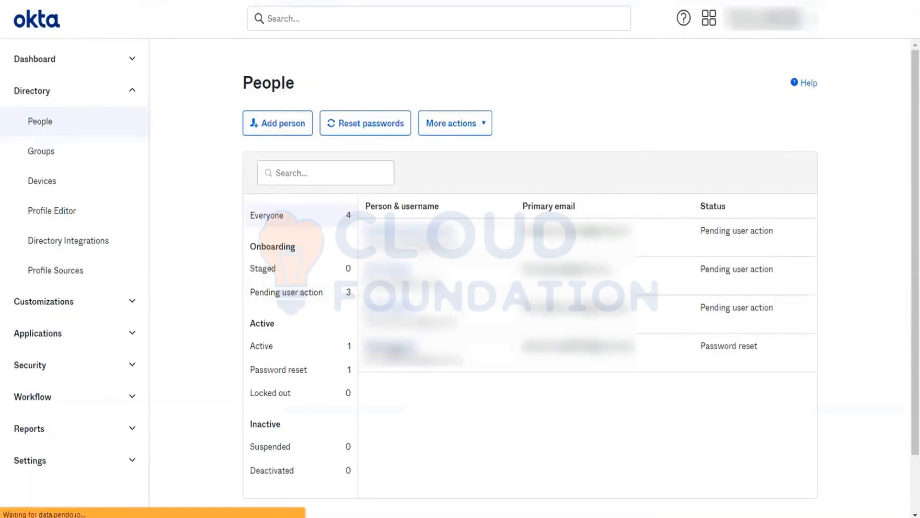
- Set the password-reset user's Country code to IN and save the profile
left_click(391, 347)
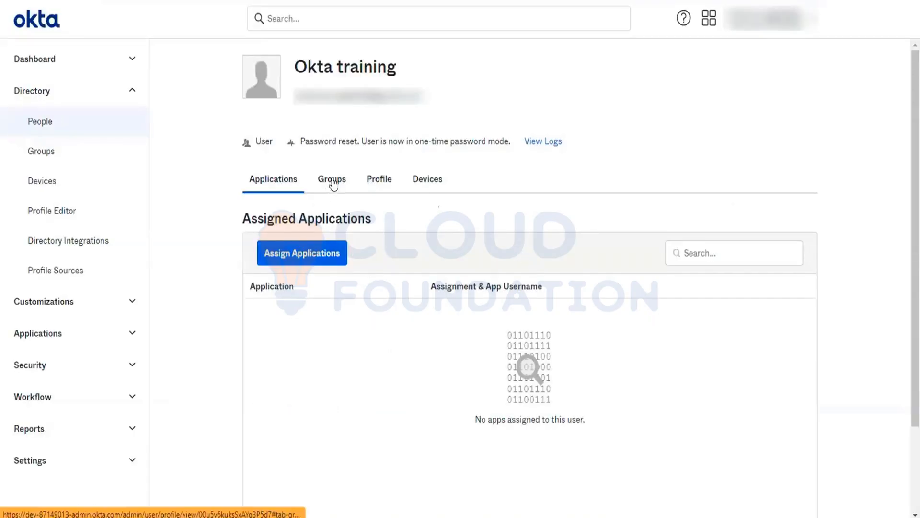
left_click(370, 178)
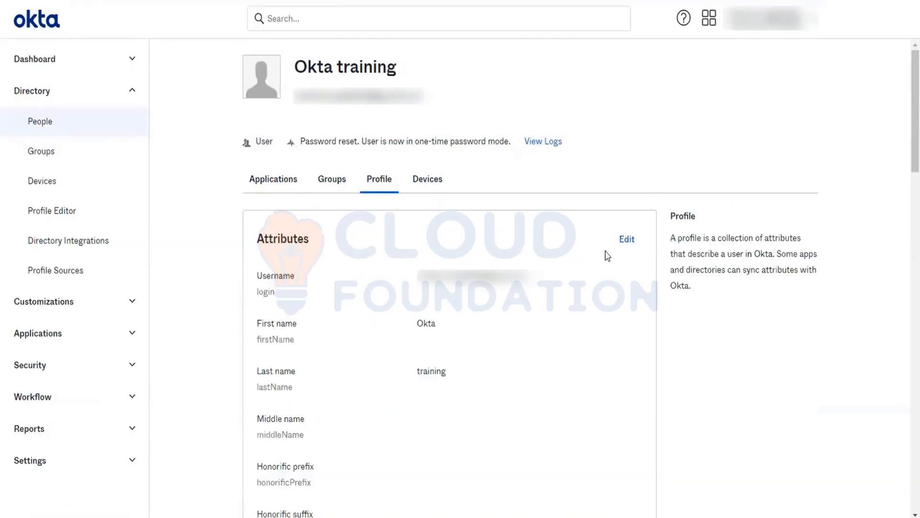
left_click(620, 239)
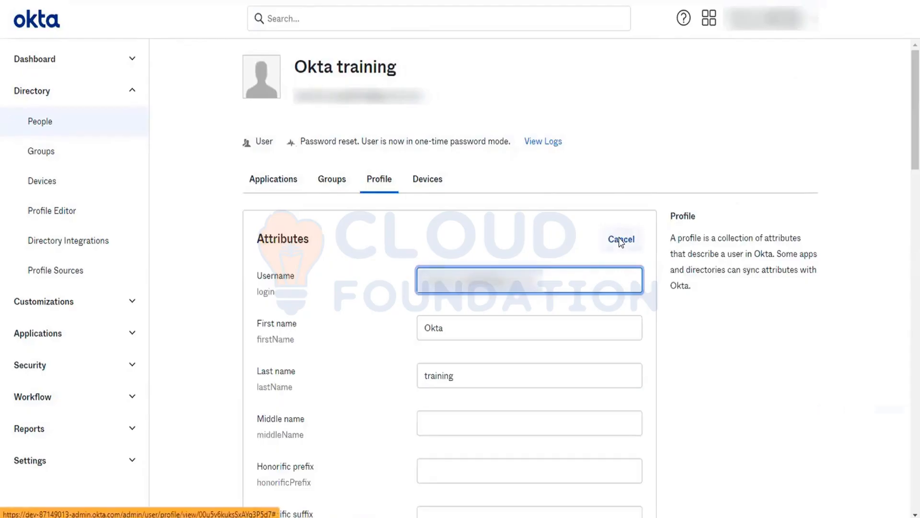
key("ctrl+f")
key("Return")
left_click(432, 283)
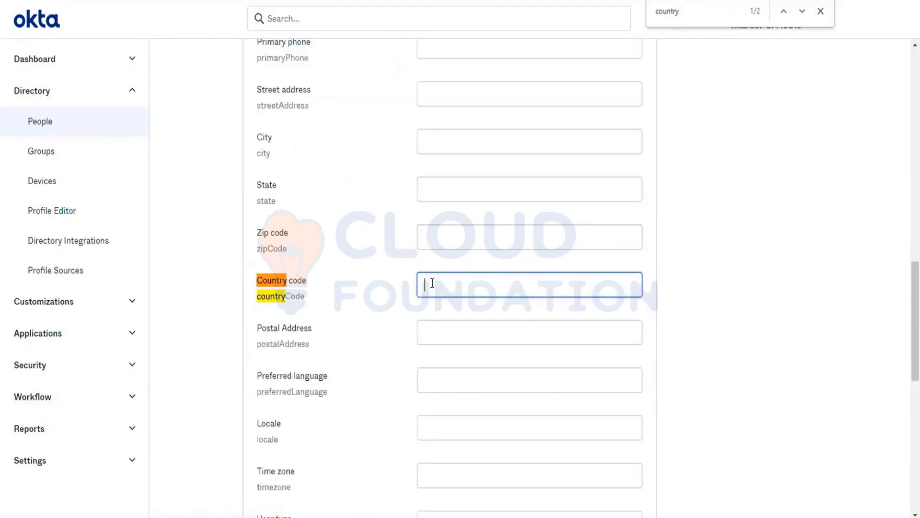
type("IN")
left_click(690, 311)
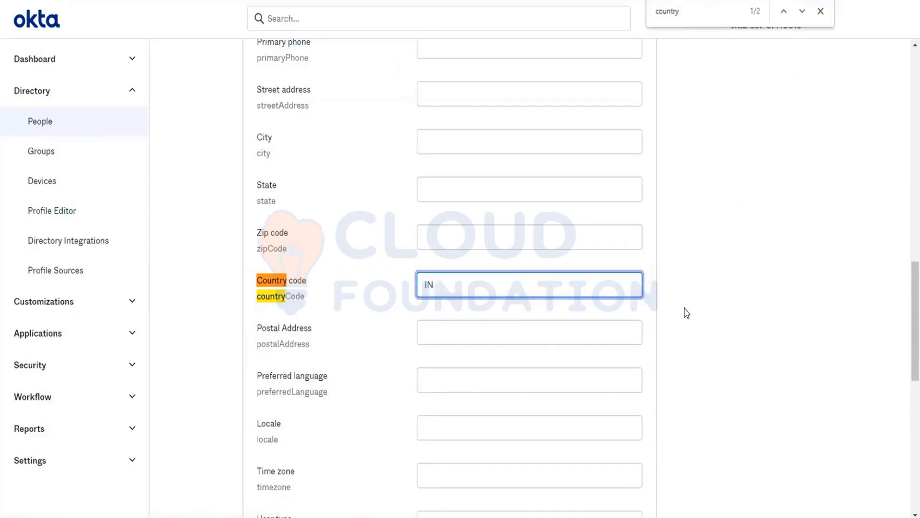
scroll(686, 314, "down", 10)
left_click(577, 384)
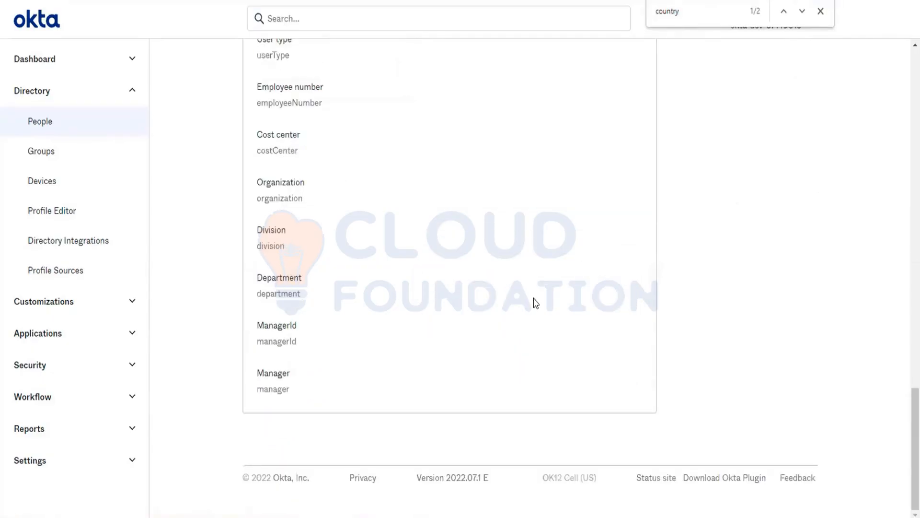
- Open the group rules list under Directory > Groups
scroll(536, 303, "up", 10)
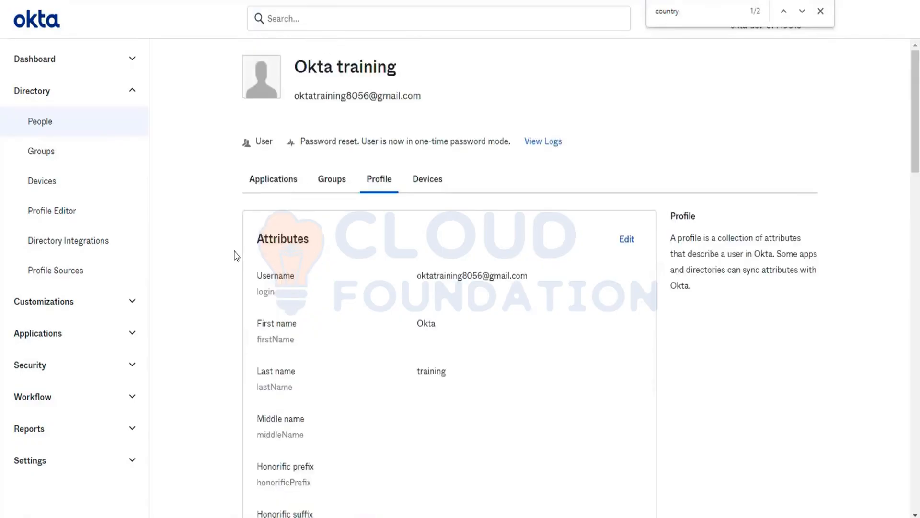
left_click(49, 154)
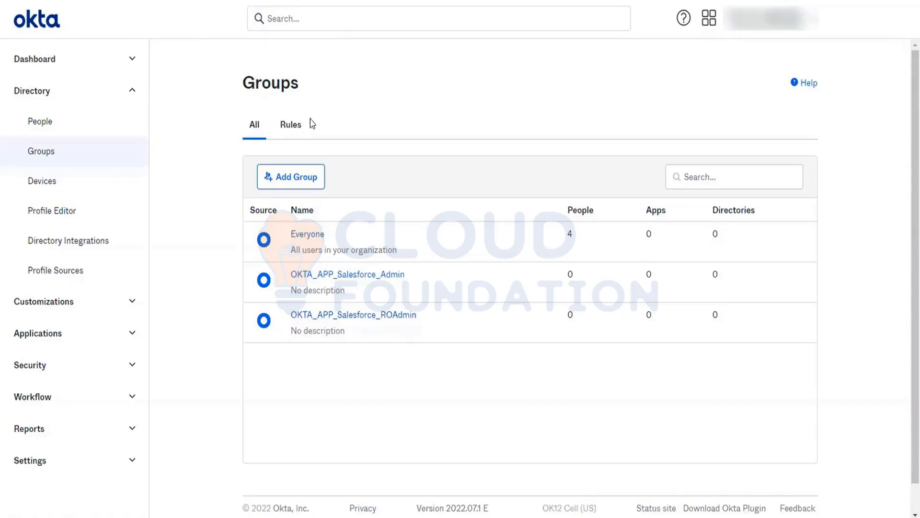
left_click(294, 123)
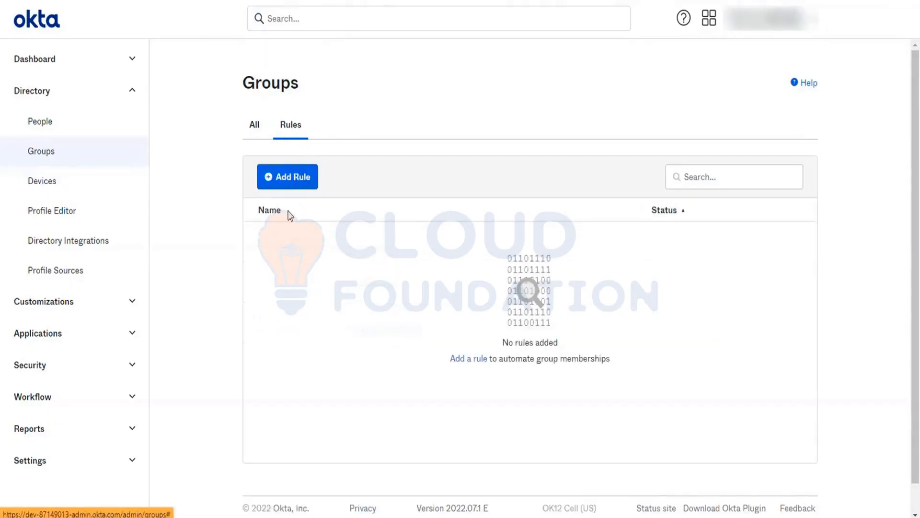
left_click(288, 184)
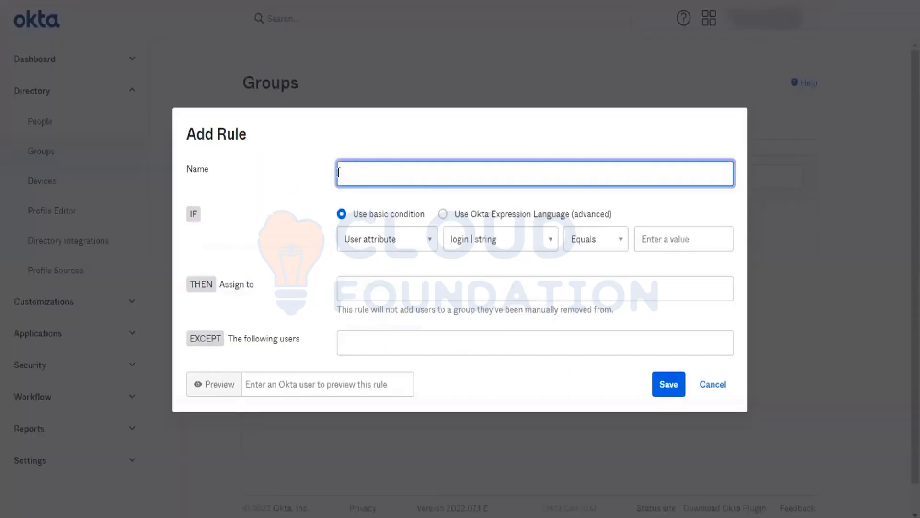
type("IndiaOnlyUsers")
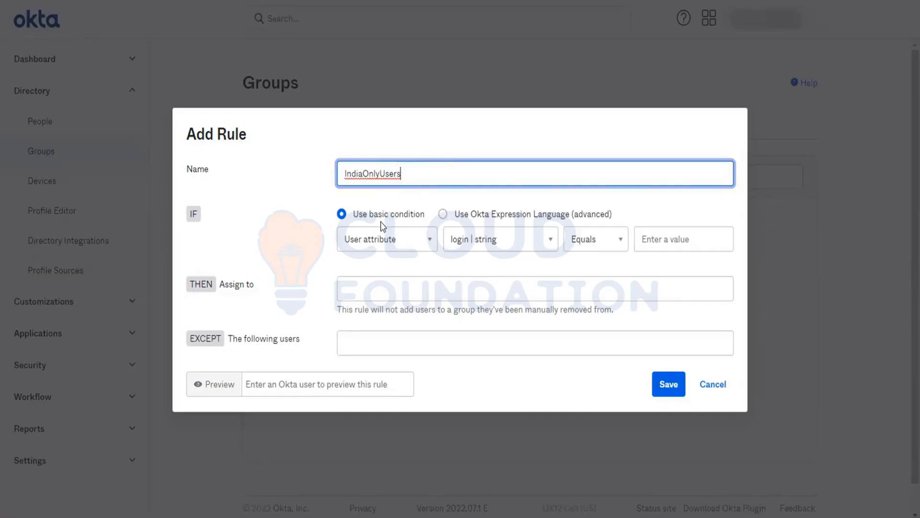
left_click(367, 239)
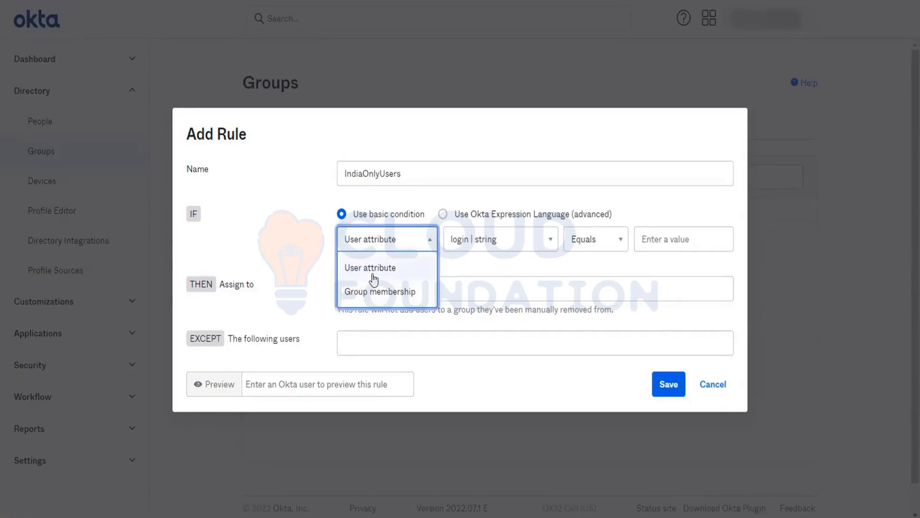
left_click(372, 271)
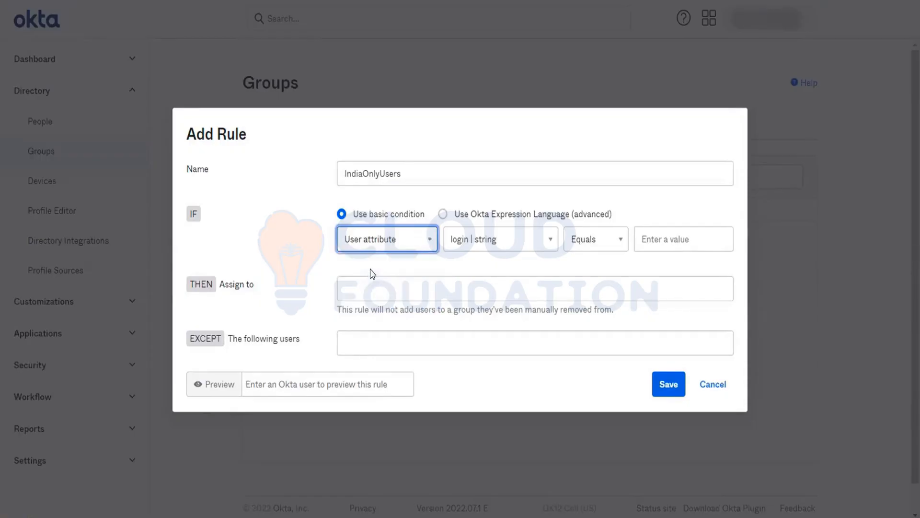
left_click(382, 240)
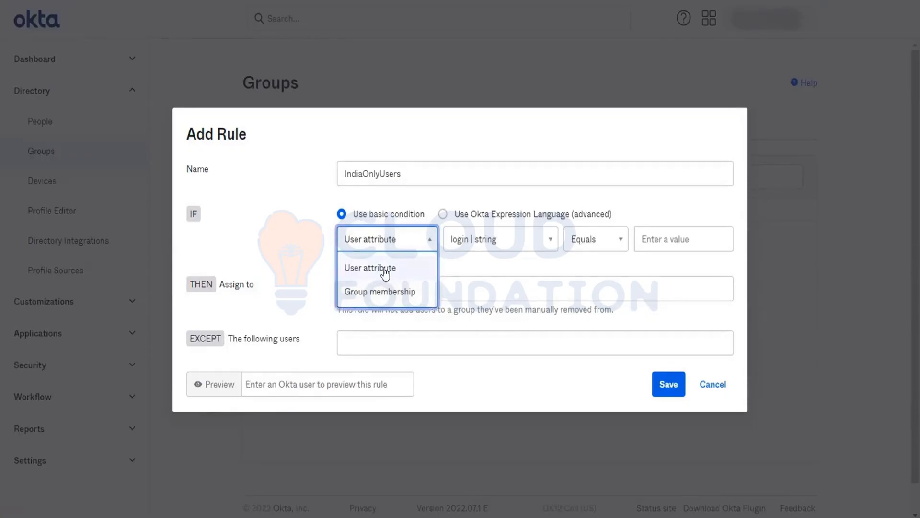
left_click(384, 272)
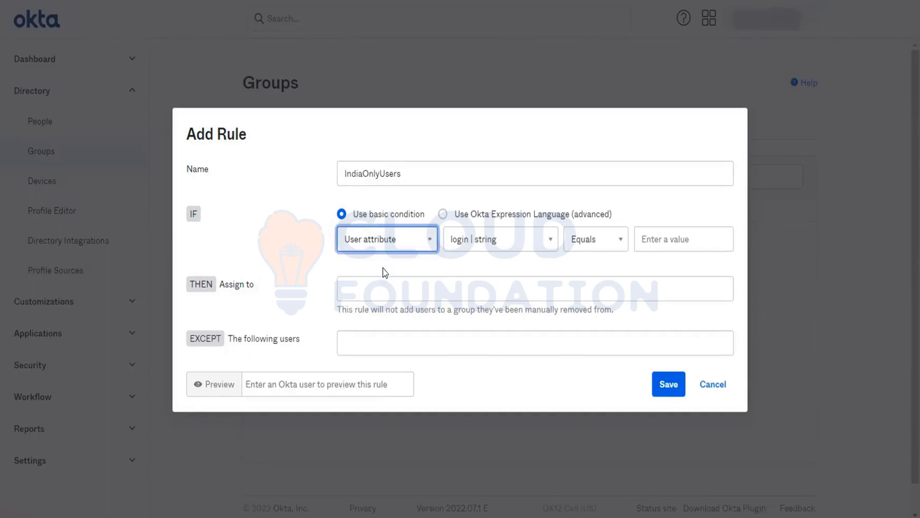
left_click(508, 240)
scroll(501, 357, "down", 5)
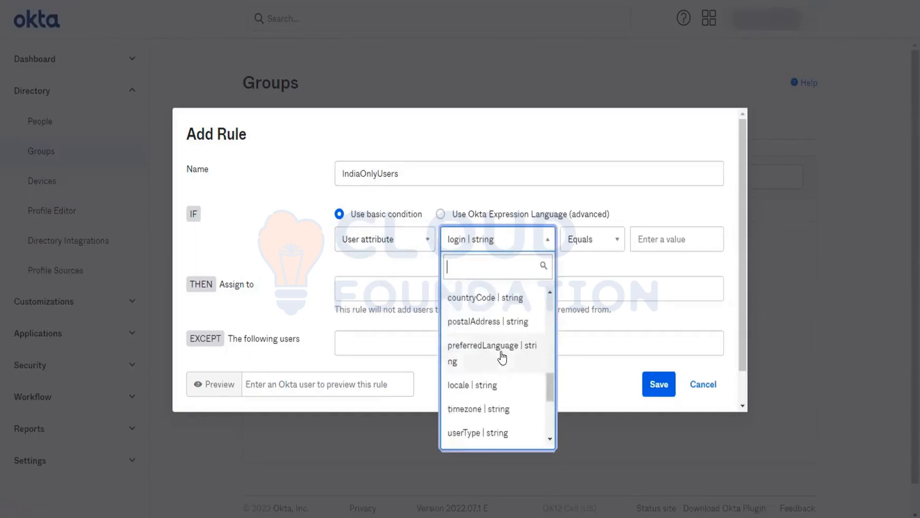
scroll(502, 357, "down", 4)
scroll(501, 357, "up", 3)
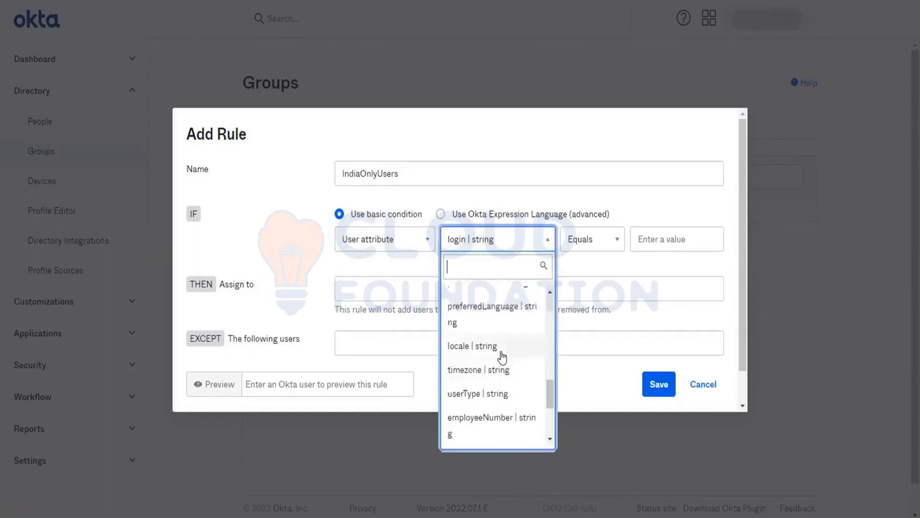
type("cou")
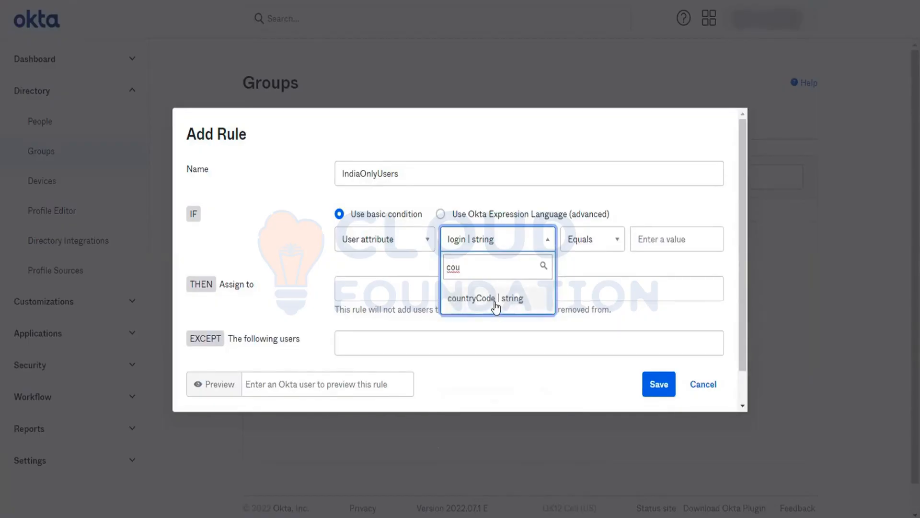
left_click(496, 301)
left_click(577, 239)
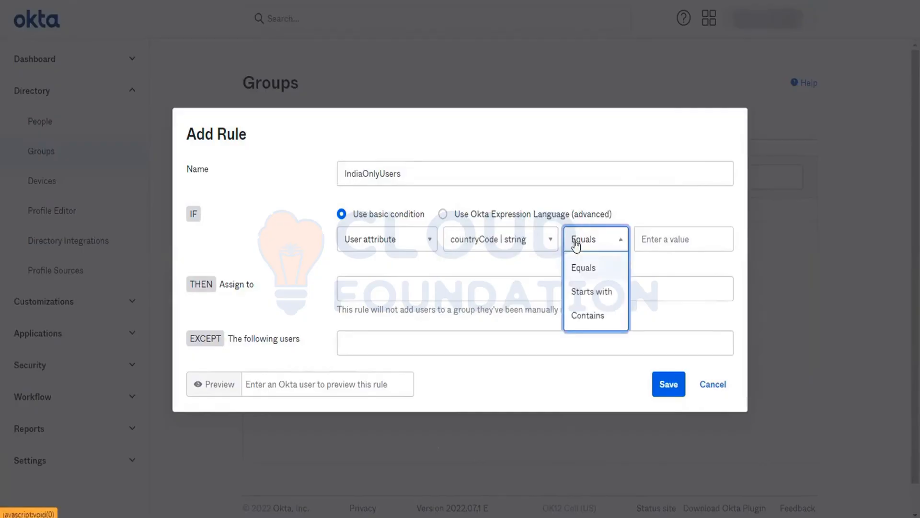
left_click(589, 314)
left_click(671, 231)
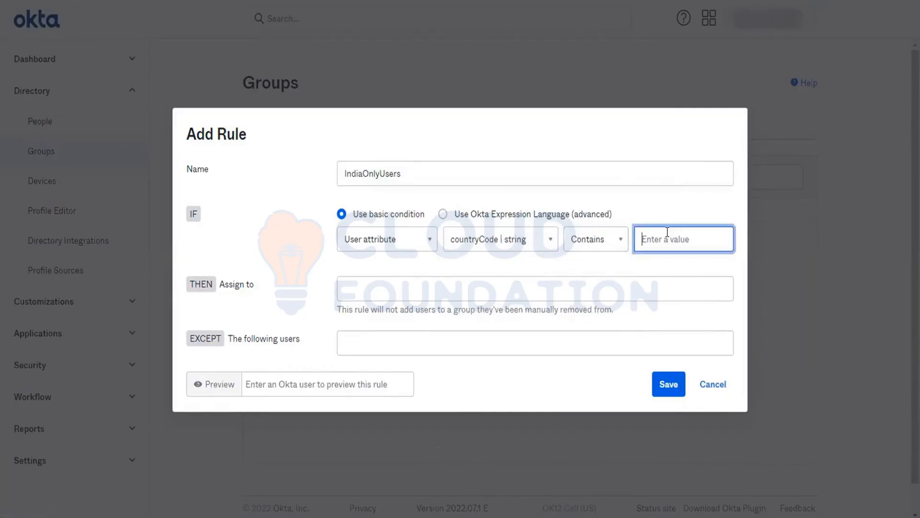
type("IN")
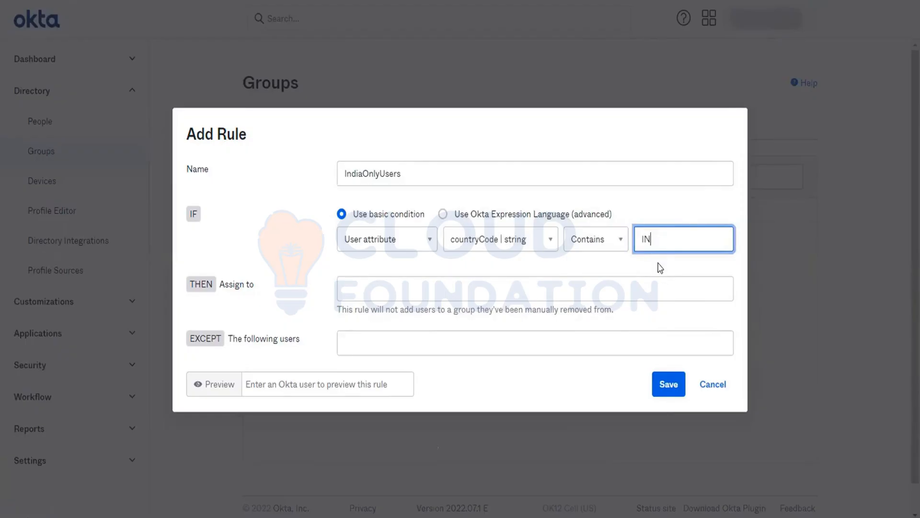
left_click(542, 287)
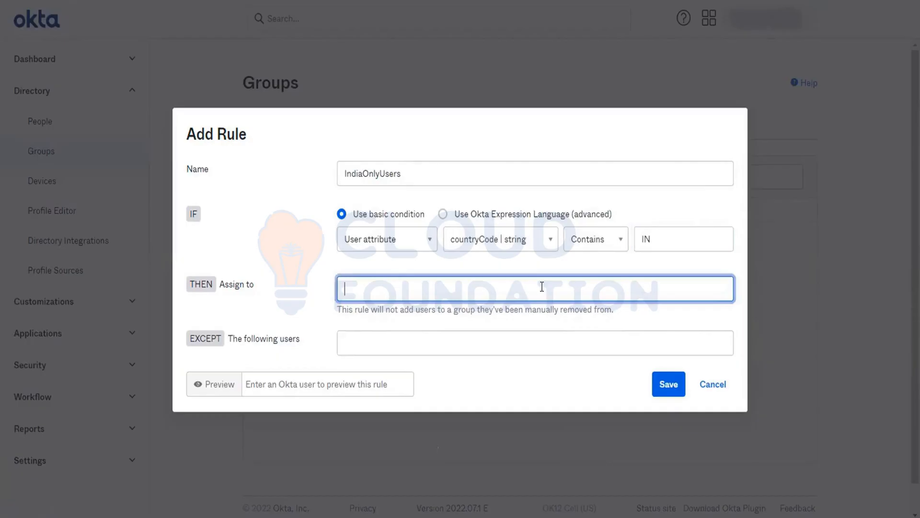
type("App")
key("BackSpace")
type("PP")
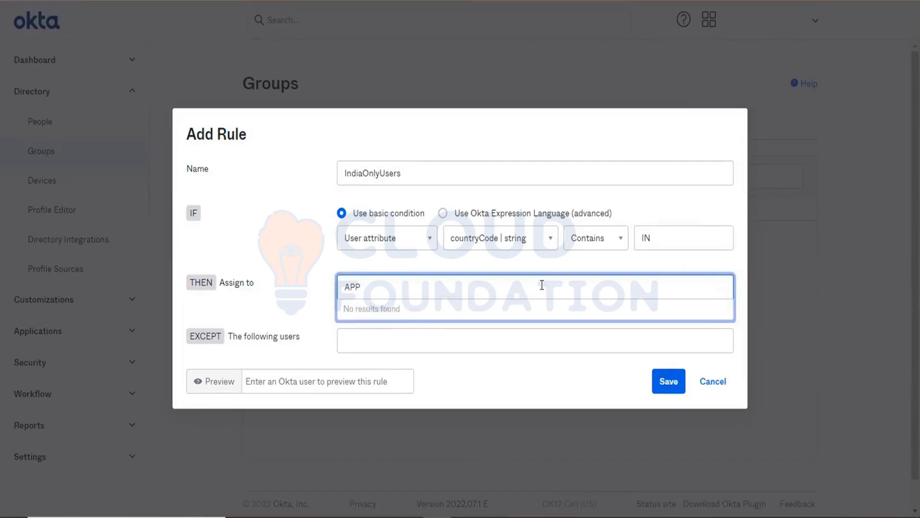
key("BackSpace")
key("BackSpace")
key("BackSpace")
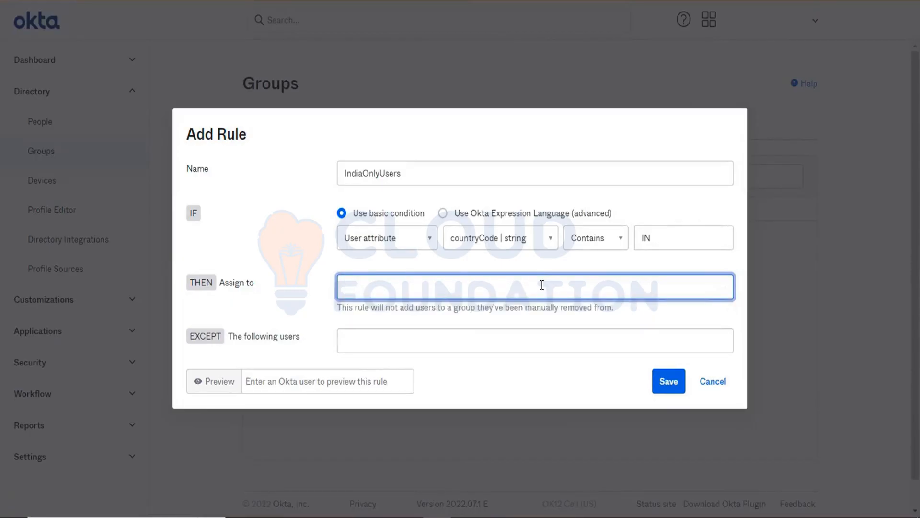
type("ev")
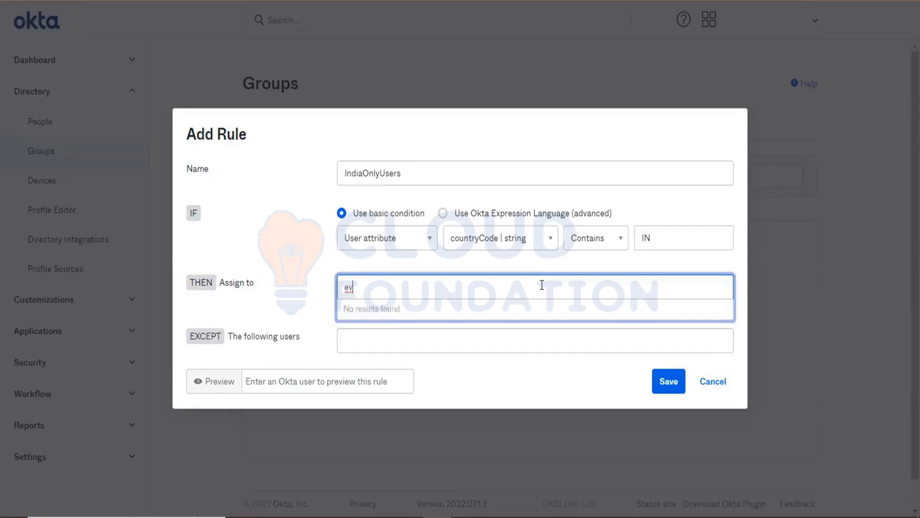
key("BackSpace")
key("BackSpace")
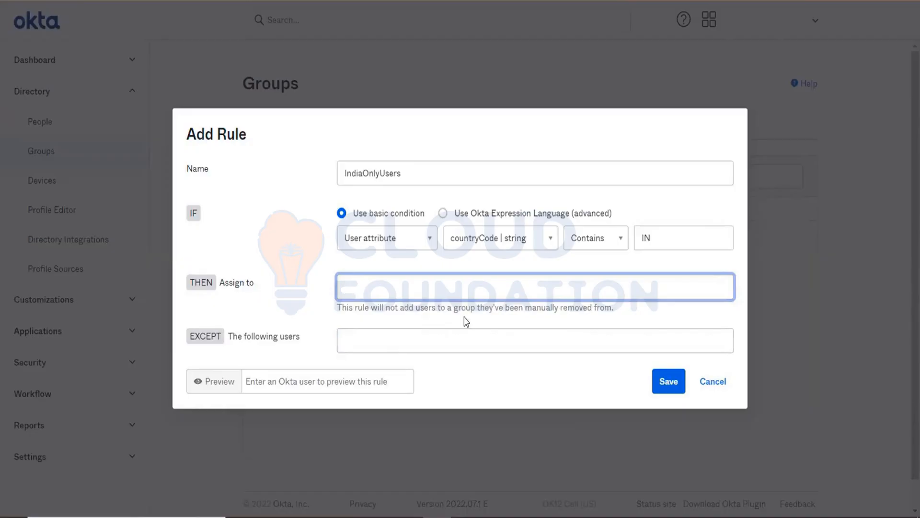
left_click(714, 381)
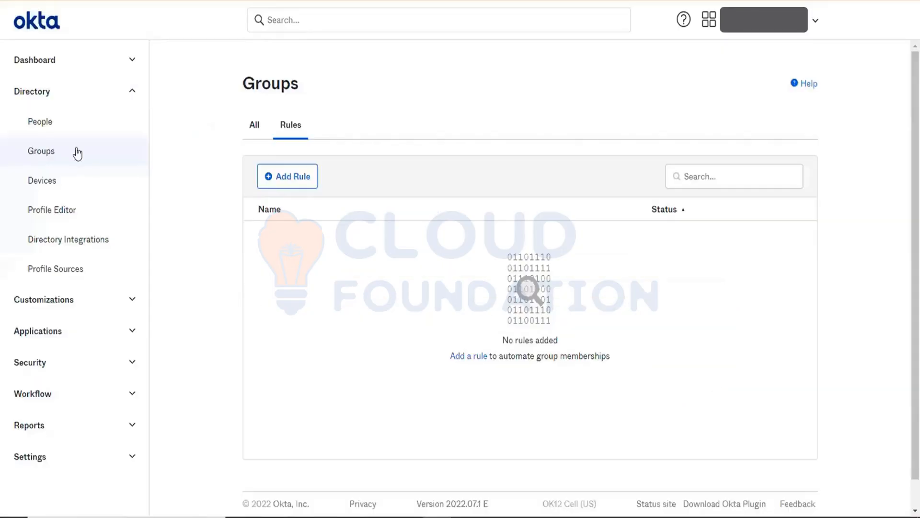
- Start a new group rule named IndiaOnlyUsers
left_click(250, 123)
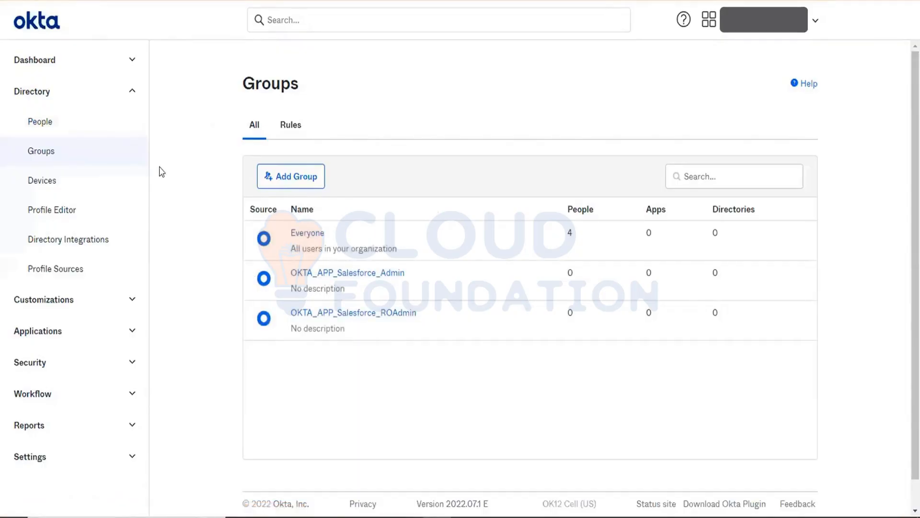
left_click(291, 124)
left_click(287, 175)
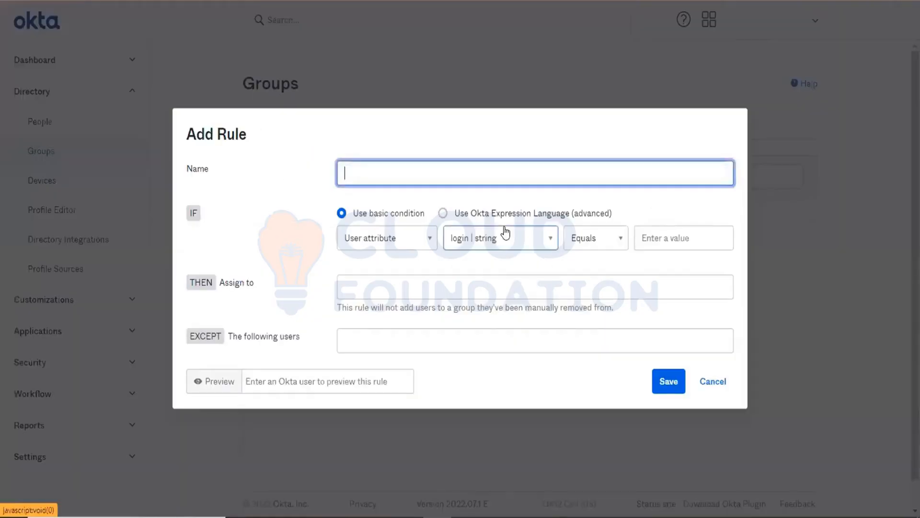
type("I")
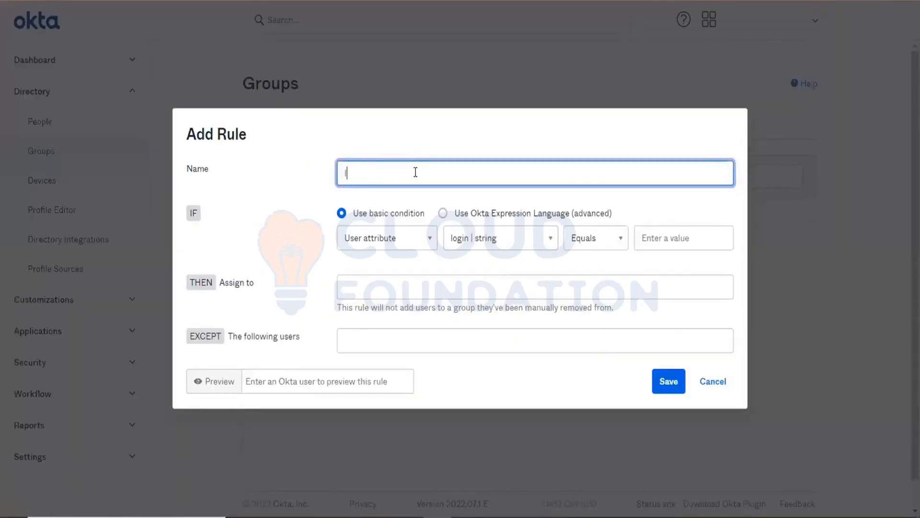
type("ndiaOnlyUsers")
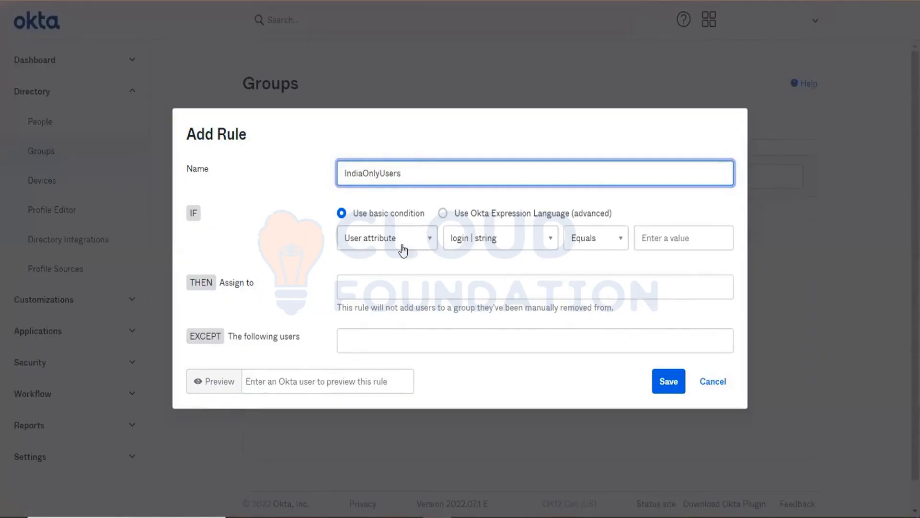
- Set the rule condition to user attribute countryCode Equals IN
left_click(361, 243)
left_click(374, 245)
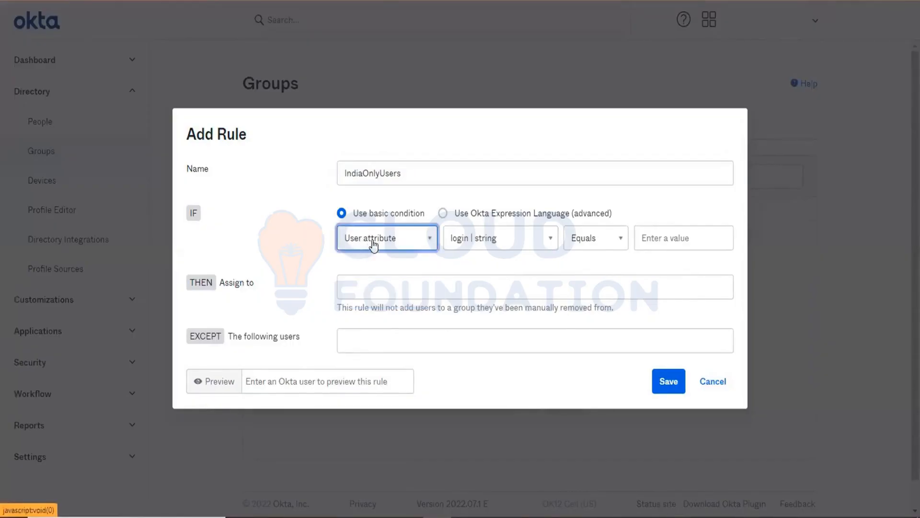
left_click(496, 248)
type("co")
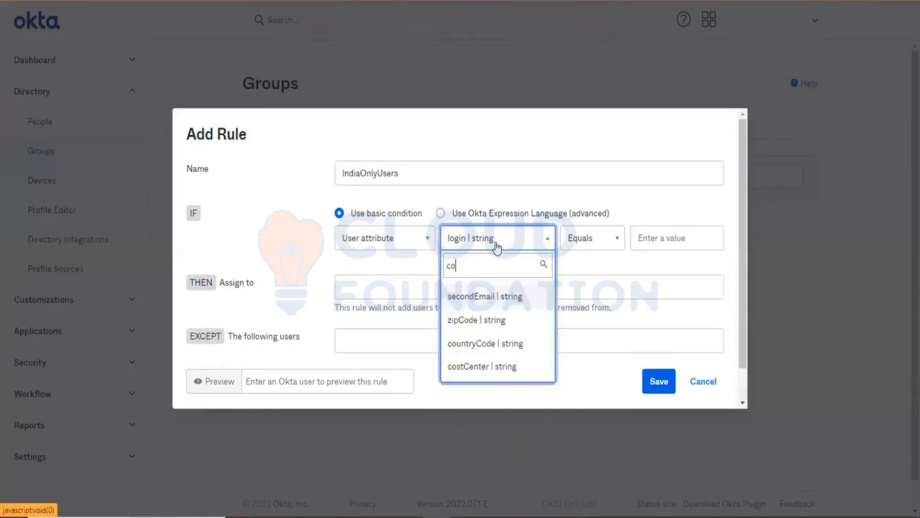
type("un")
left_click(495, 298)
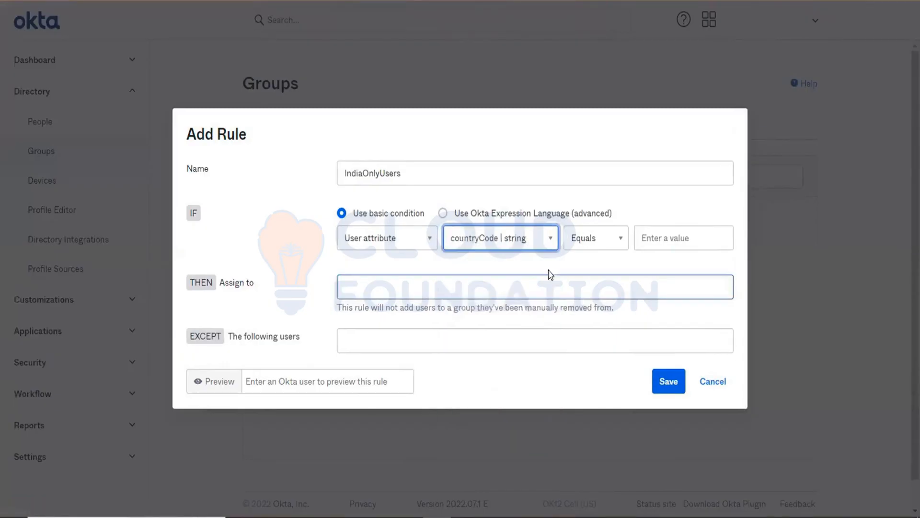
left_click(586, 240)
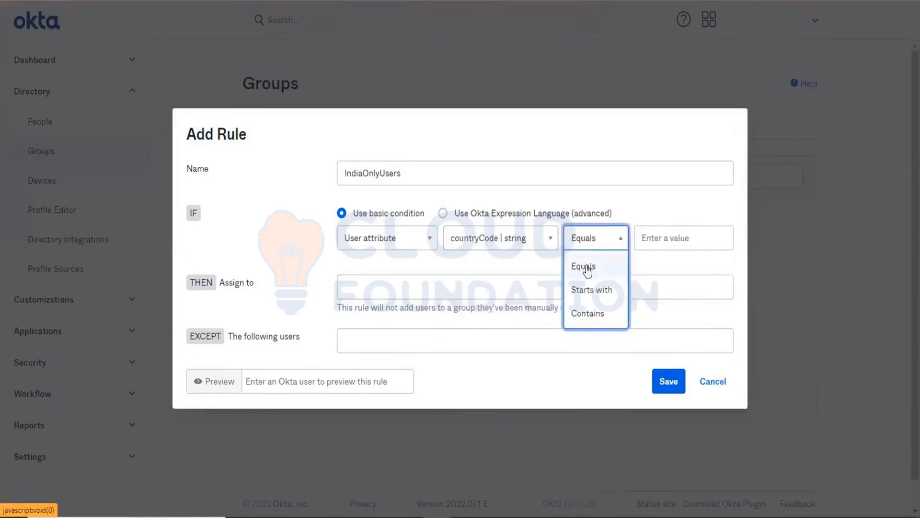
left_click(589, 312)
left_click(698, 232)
type("I")
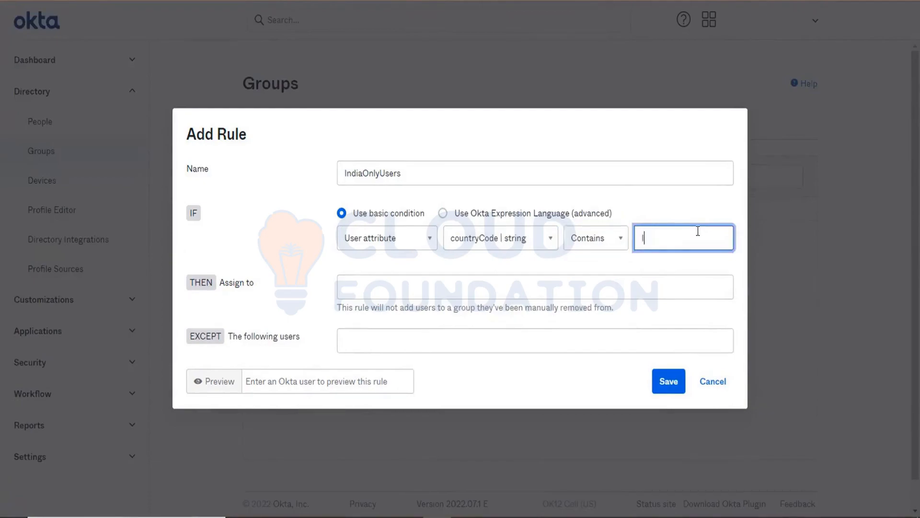
type("N")
left_click(596, 238)
left_click(583, 267)
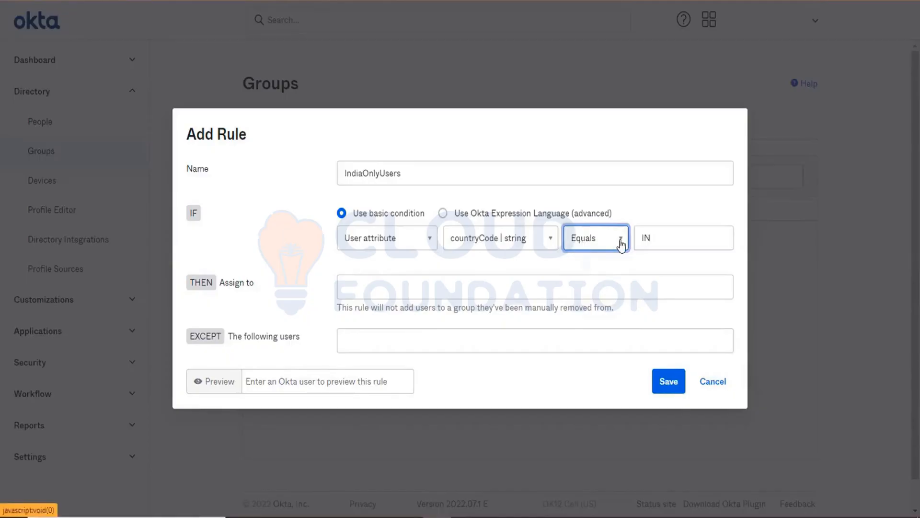
- Assign matching users to the OKTA_APP_Salesforce_ROAdmin group
left_click(422, 290)
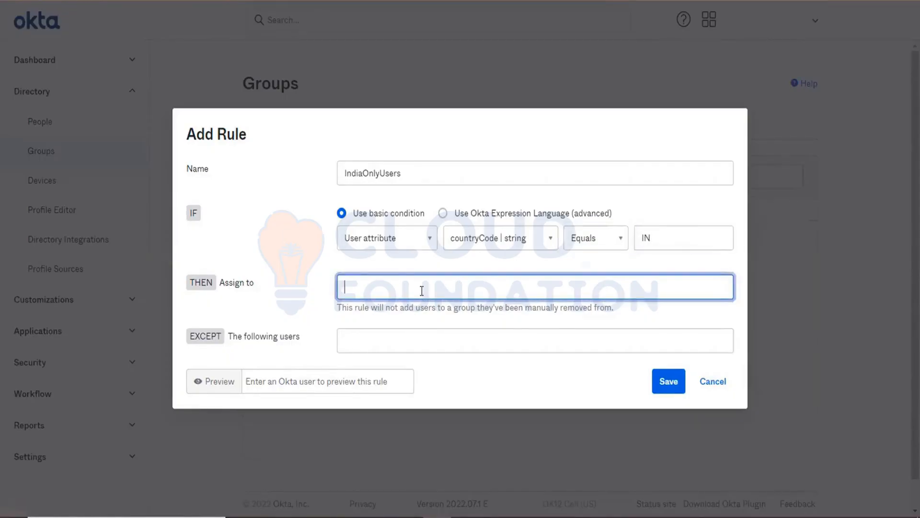
type("OKTA")
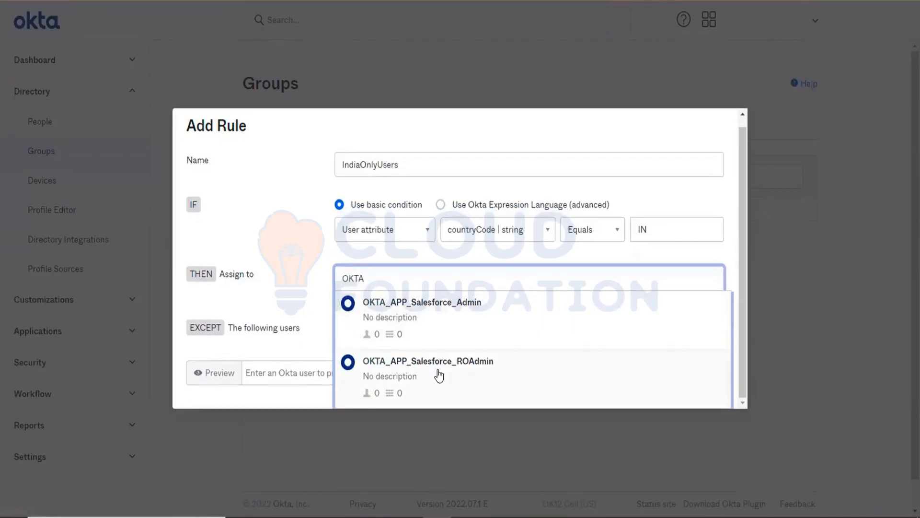
left_click(439, 377)
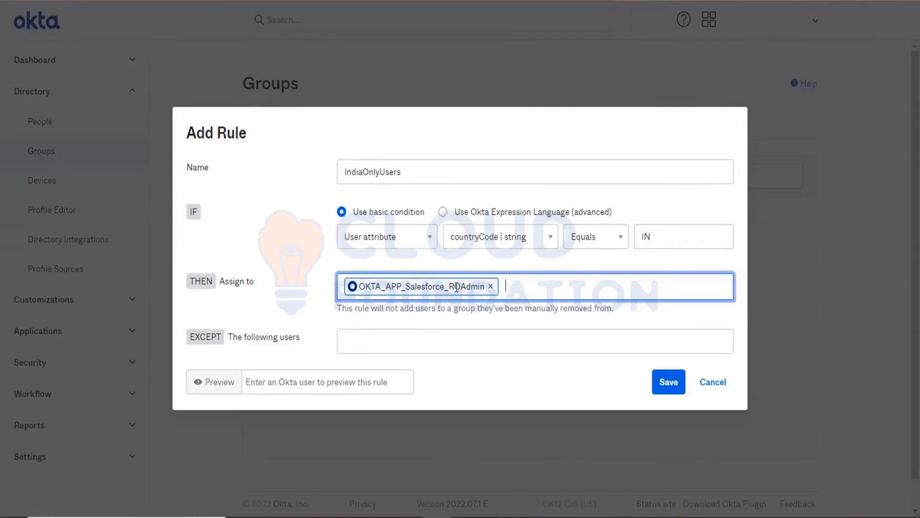
- Preview the rule against three different users, then clear the preview
left_click(295, 383)
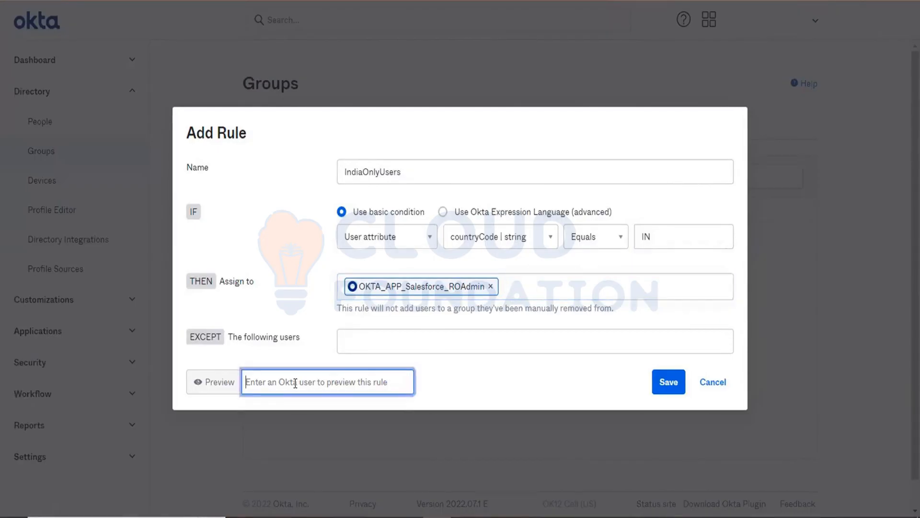
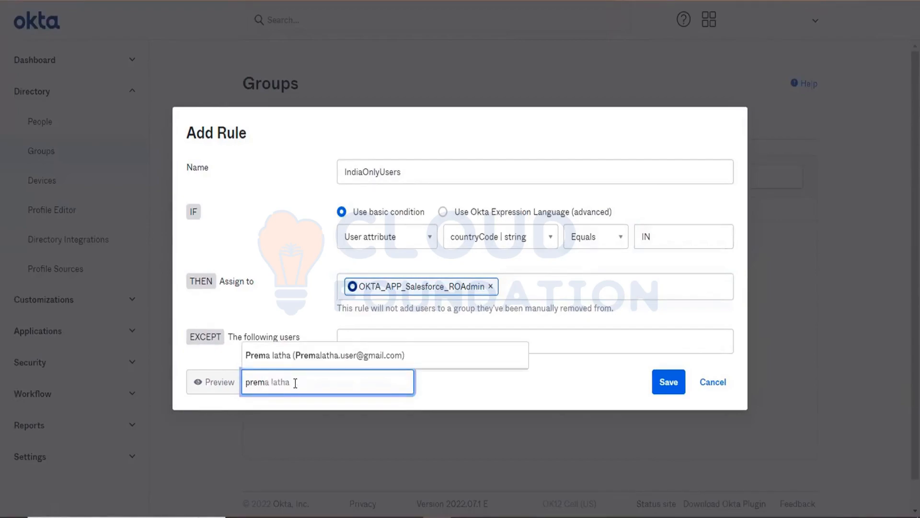
left_click(290, 359)
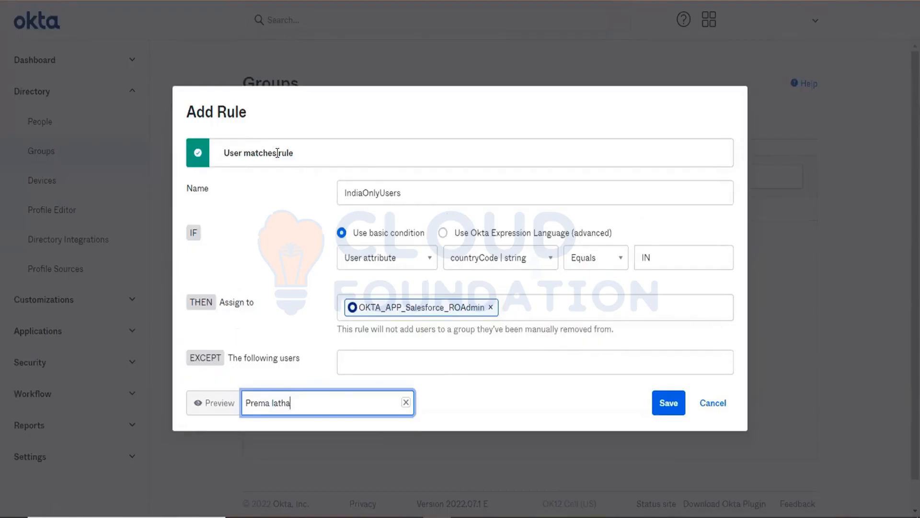
key("ctrl+a")
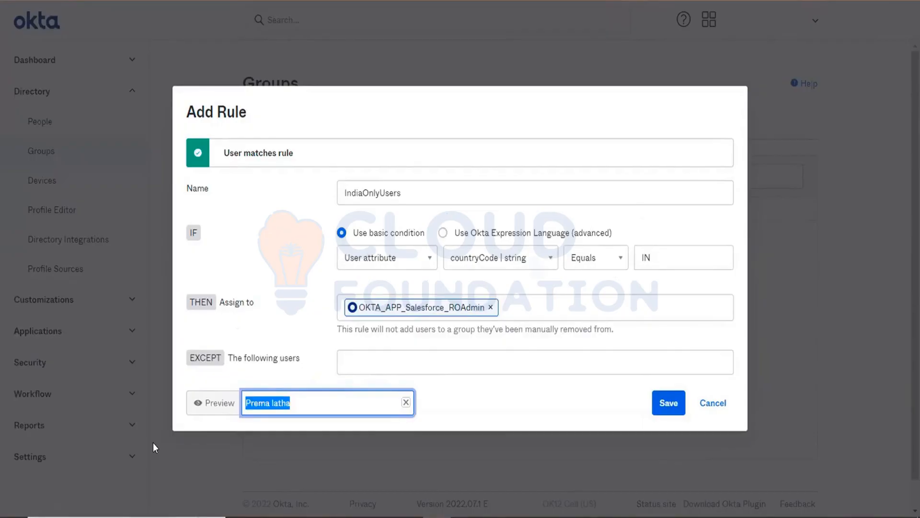
key("BackSpace")
type("okta")
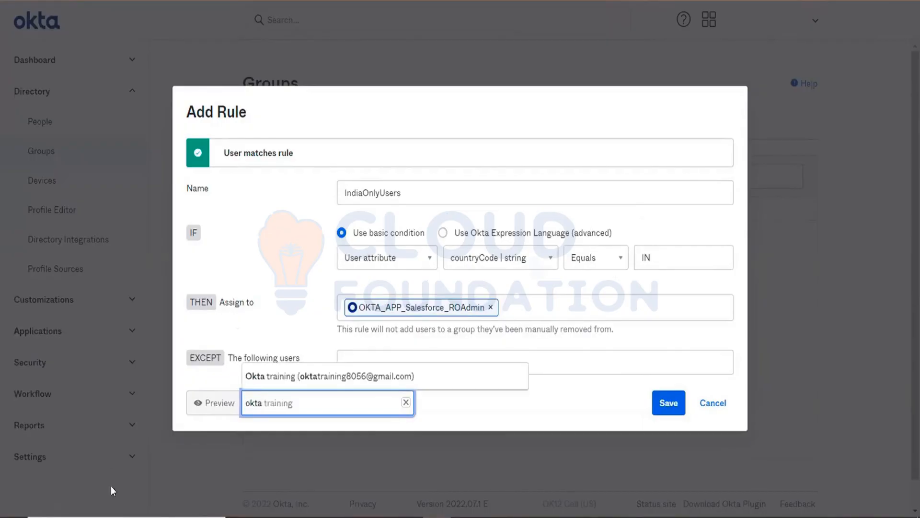
left_click(303, 377)
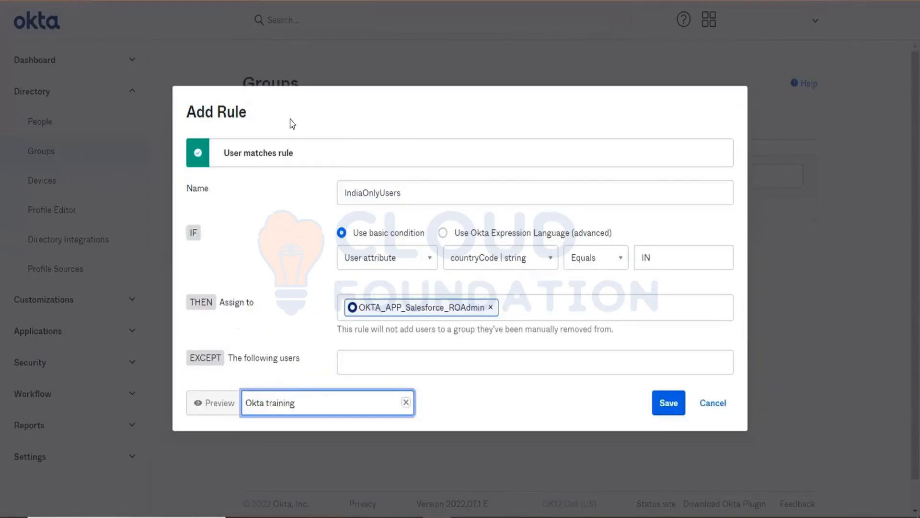
key("BackSpace")
key("BackSpace")
key("BackSpace")
key("BackSpace")
key("BackSpace")
key("BackSpace")
key("BackSpace")
key("BackSpace")
key("BackSpace")
key("BackSpace")
key("BackSpace")
key("BackSpace")
key("BackSpace")
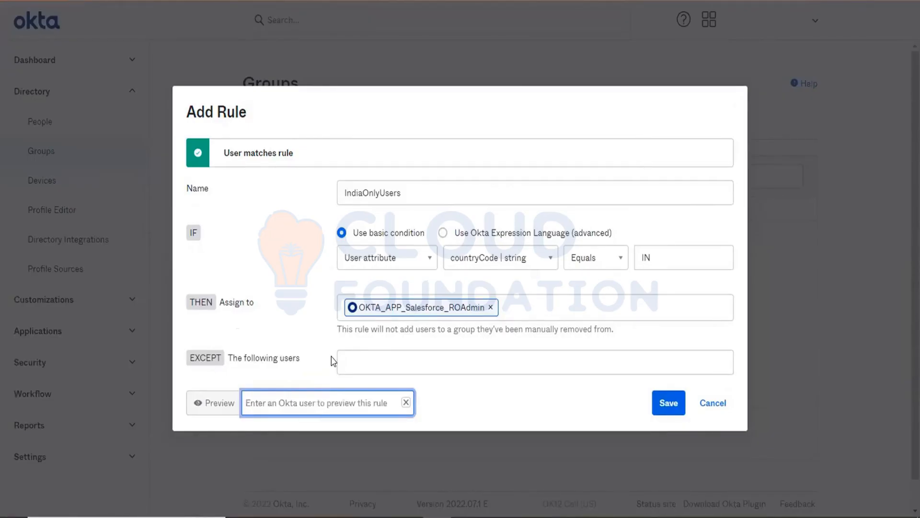
type("clo")
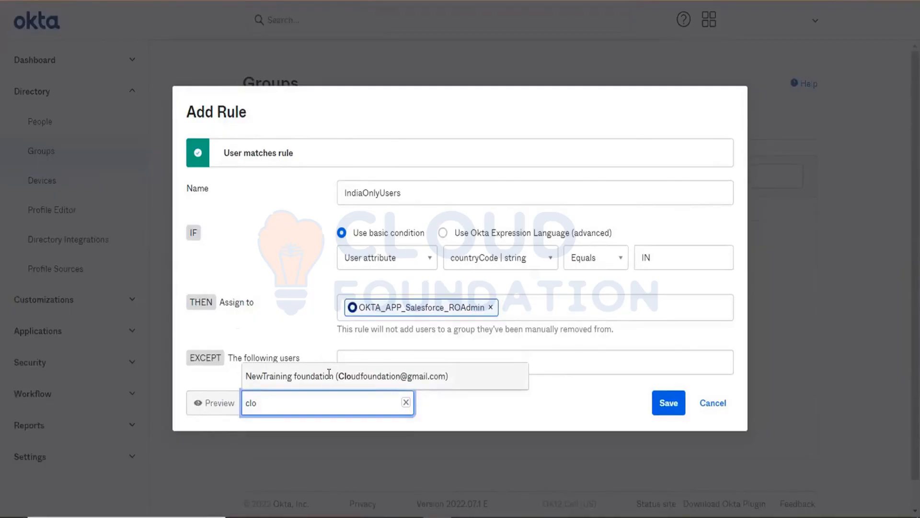
left_click(329, 374)
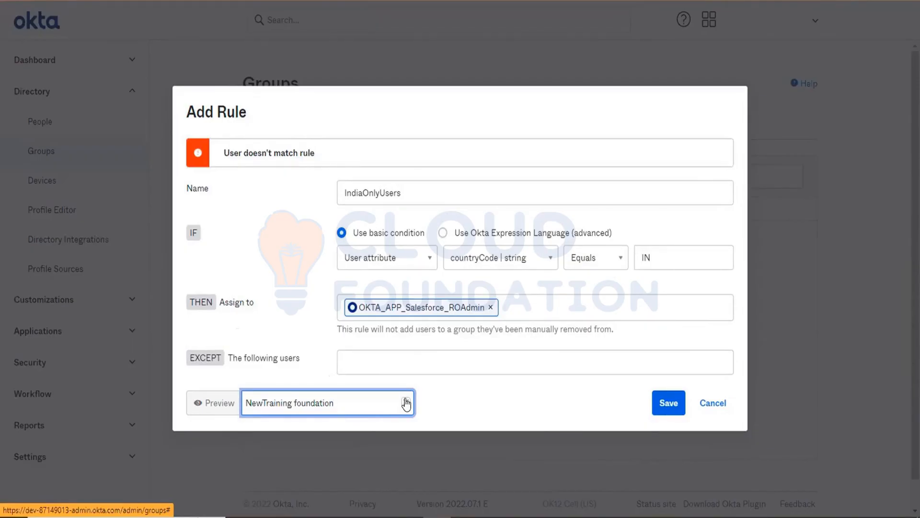
left_click(406, 404)
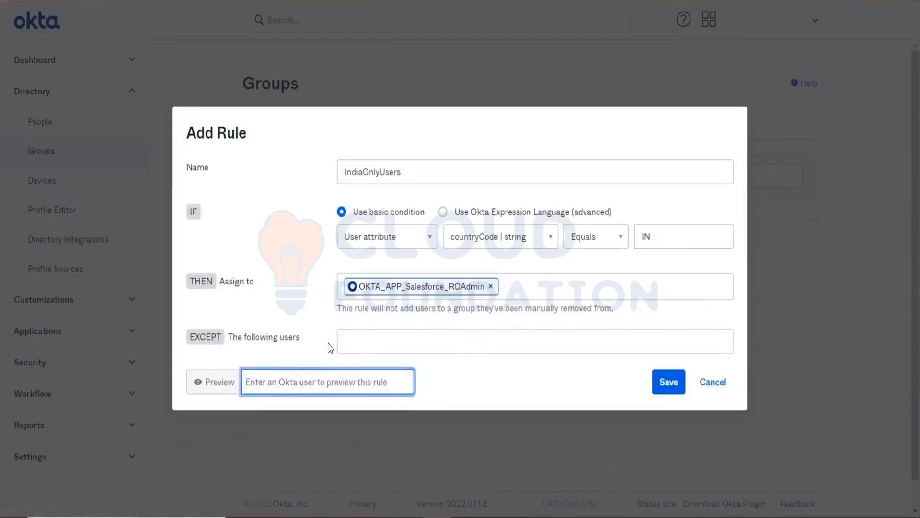
- Exclude the training account from the rule and save IndiaOnlyUsers
left_click(361, 342)
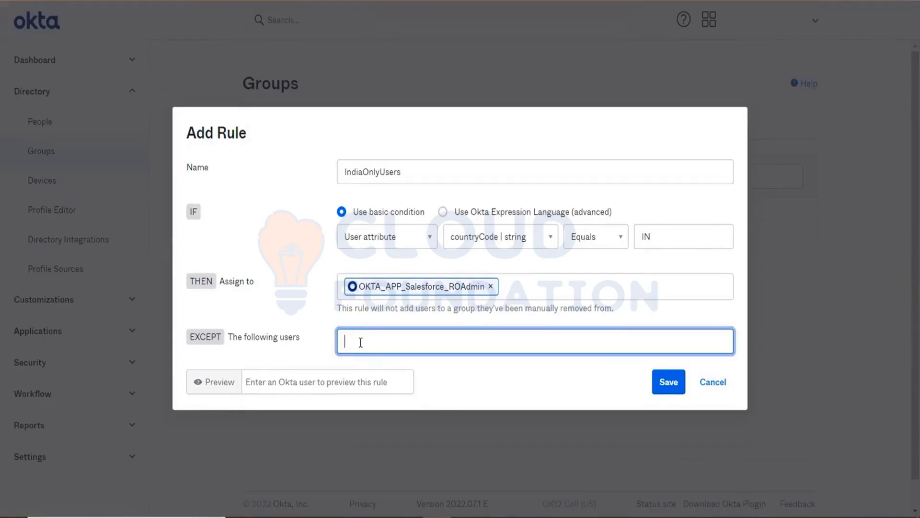
type("ok")
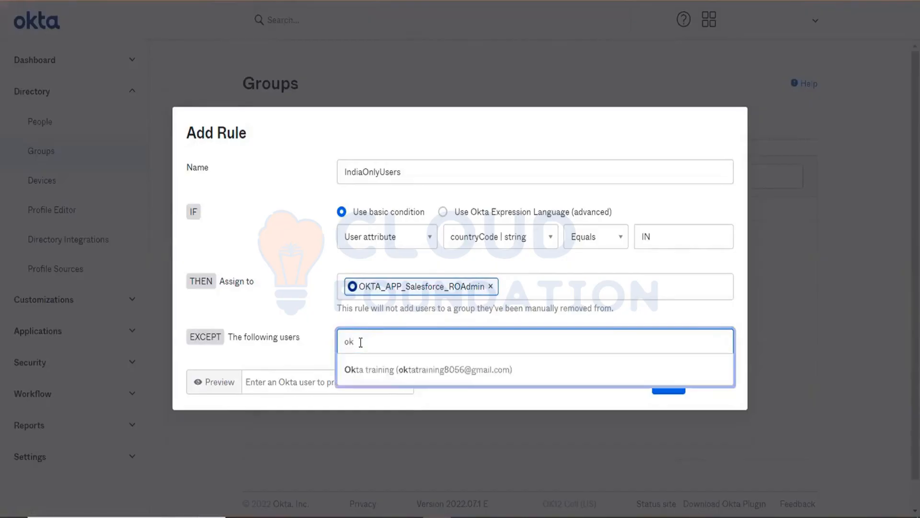
left_click(365, 367)
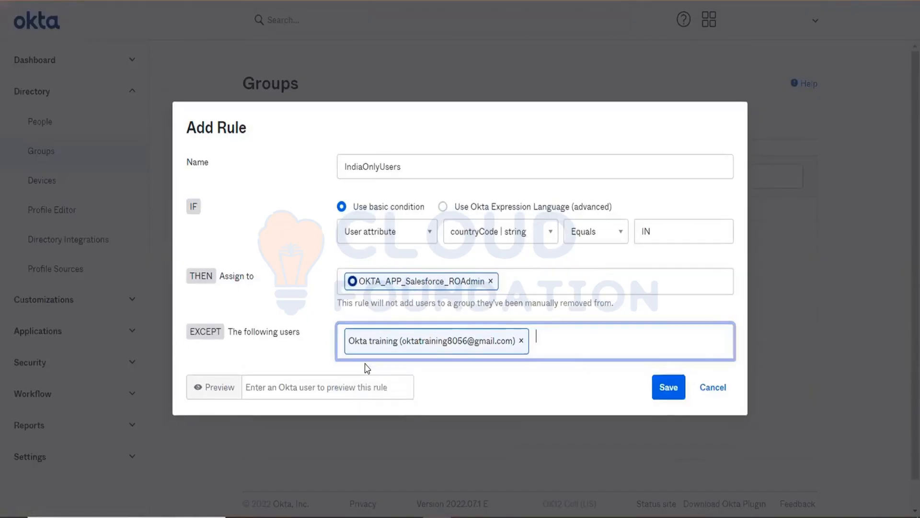
left_click(663, 389)
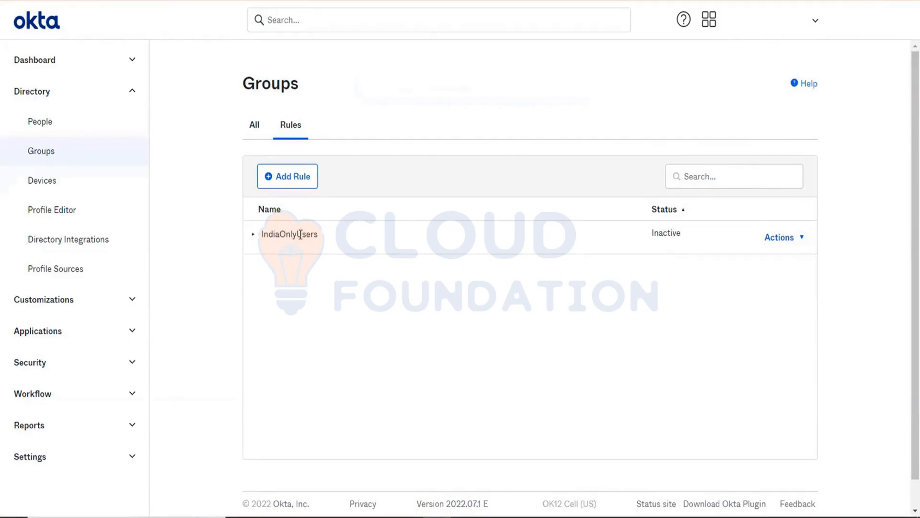
- Activate the IndiaOnlyUsers rule
left_click(253, 235)
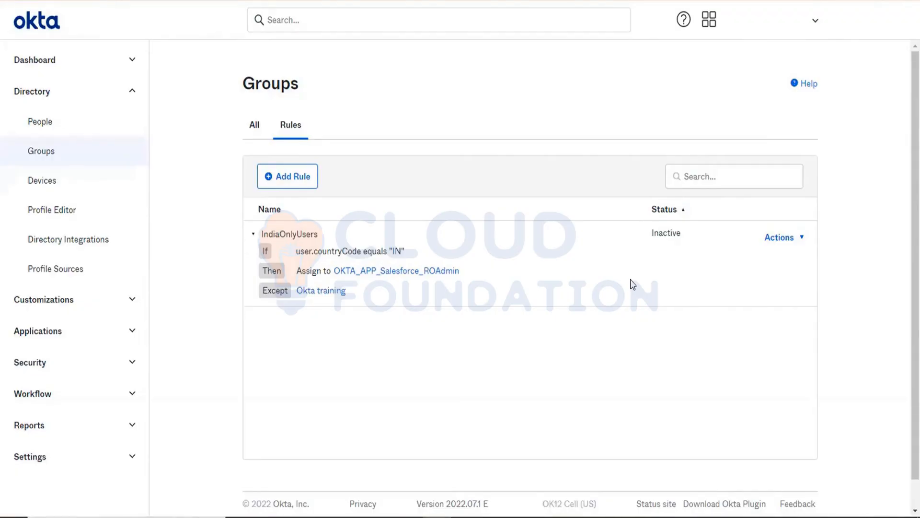
left_click(789, 247)
left_click(732, 295)
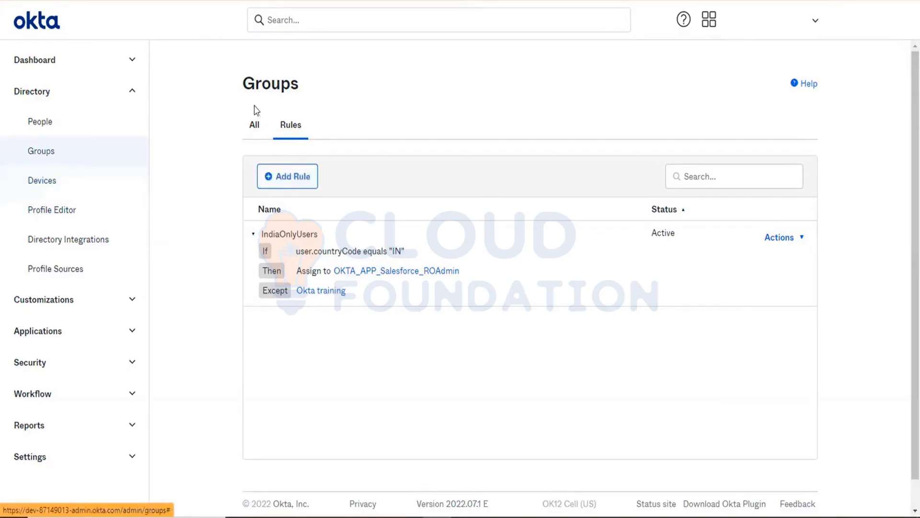
- Check the OKTA_APP_Salesforce_ROAdmin group's members, then go to People
left_click(253, 125)
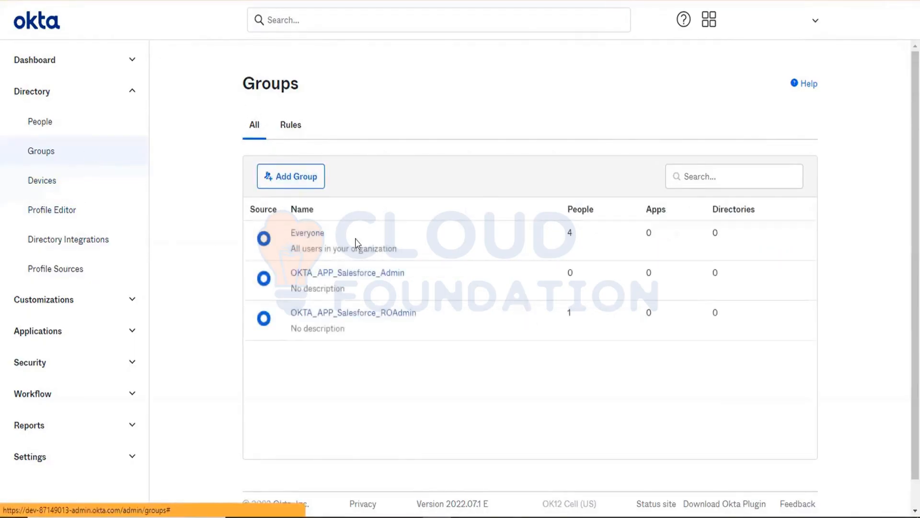
left_click(370, 314)
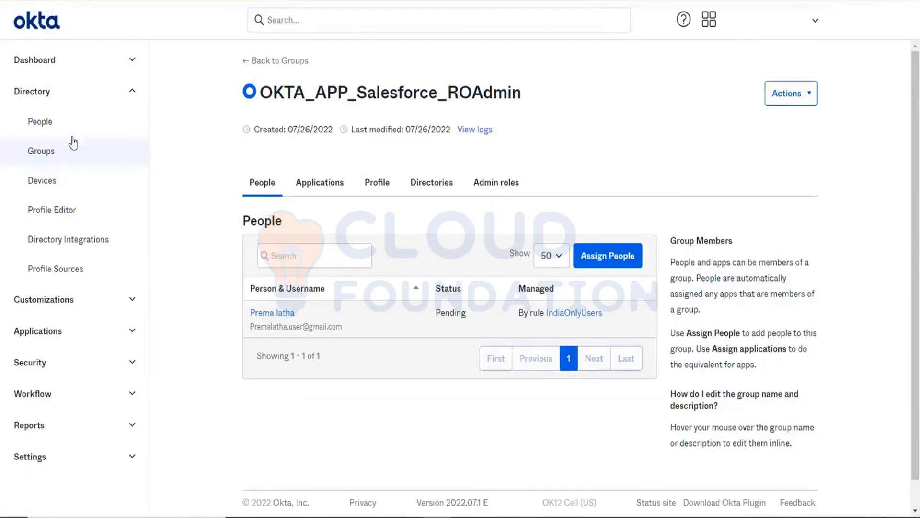
left_click(57, 130)
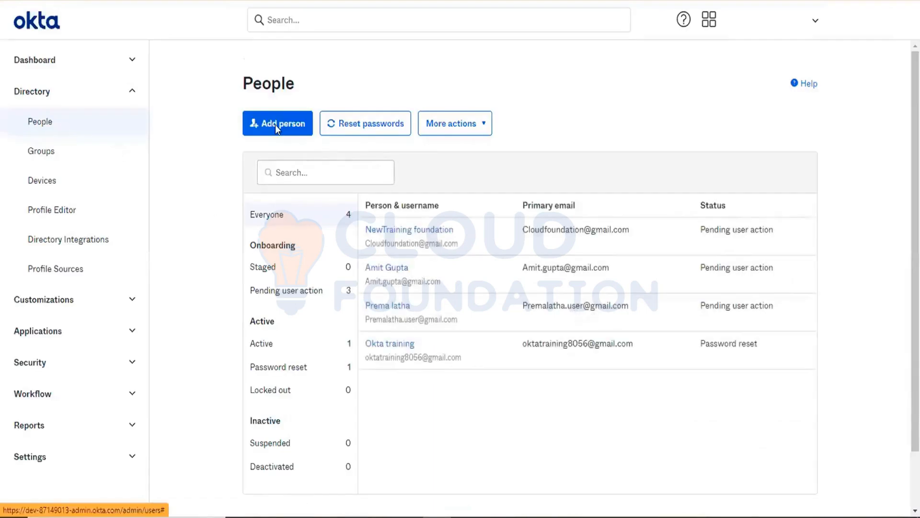
- Add a person with first and last name and an admin-set password, no forced change at first login
left_click(276, 125)
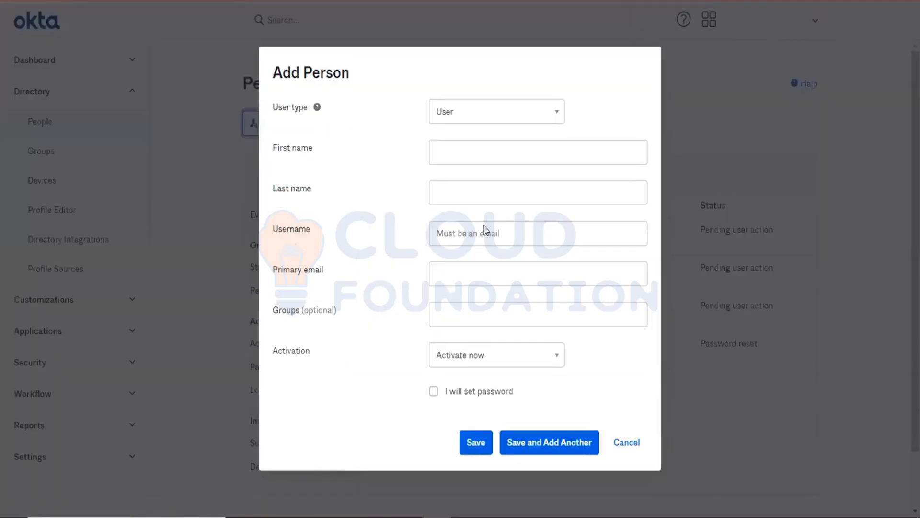
left_click(475, 156)
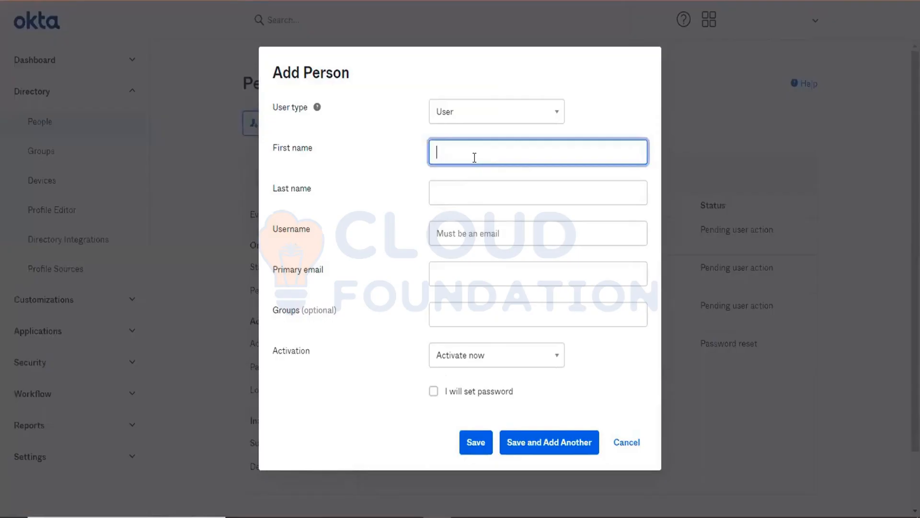
type("Ram")
key("Tab")
type("C")
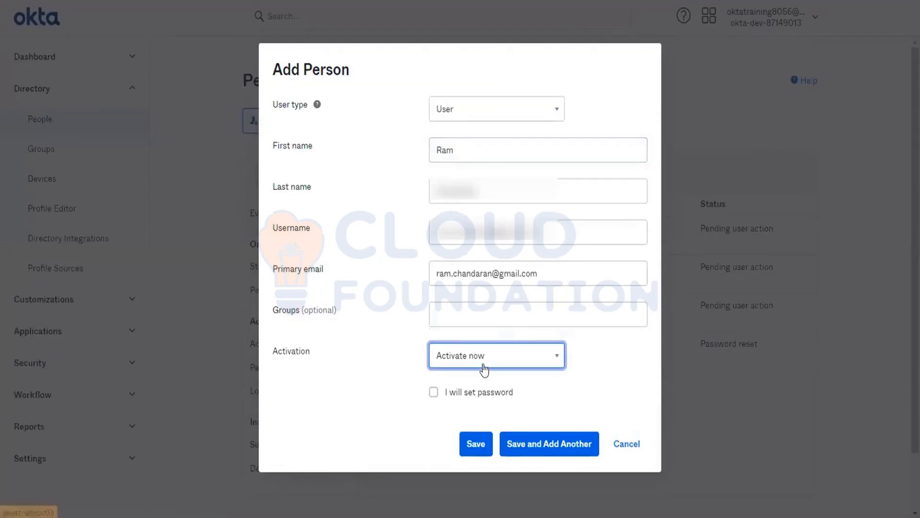
left_click(433, 391)
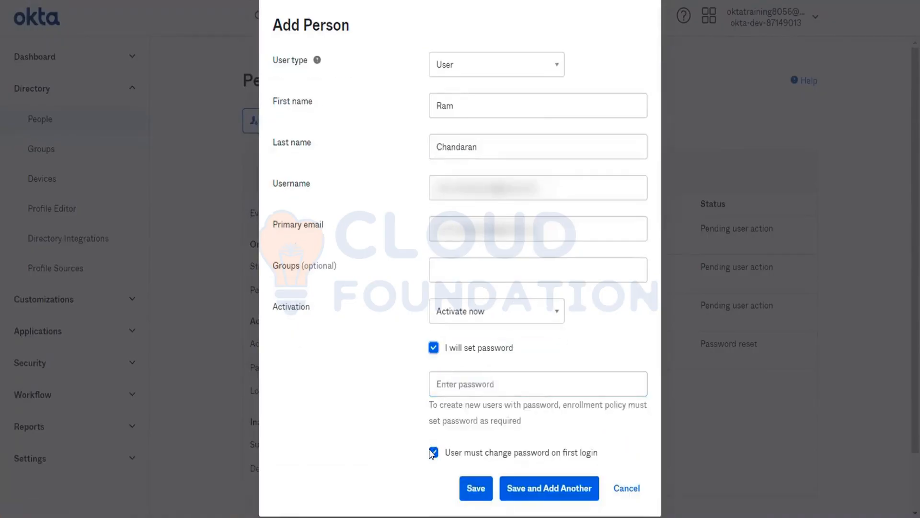
left_click(432, 452)
left_click(457, 377)
type("P")
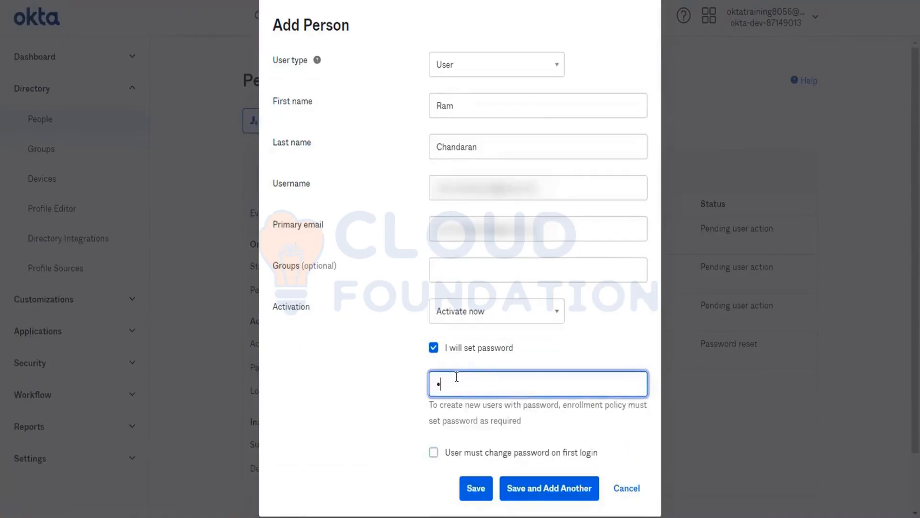
type("assword@12")
left_click(470, 493)
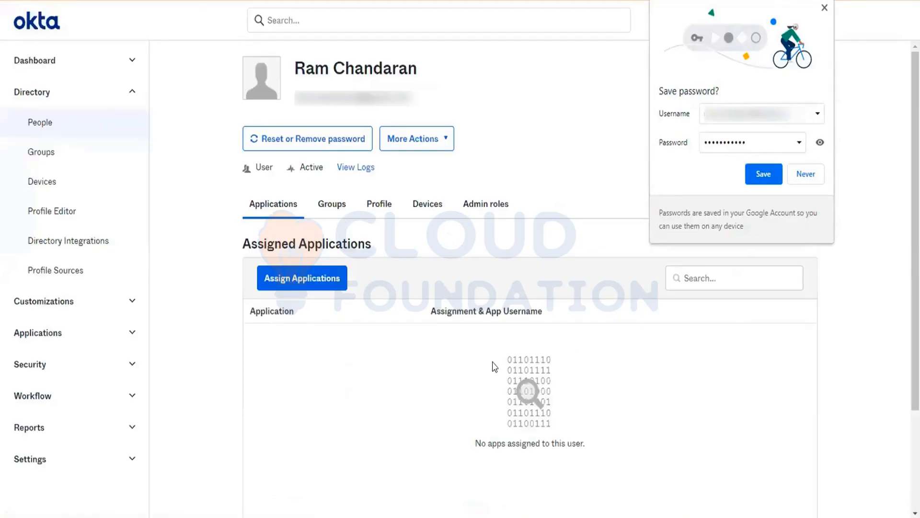
- Set the new user's Country code to IN and save the profile
left_click(372, 206)
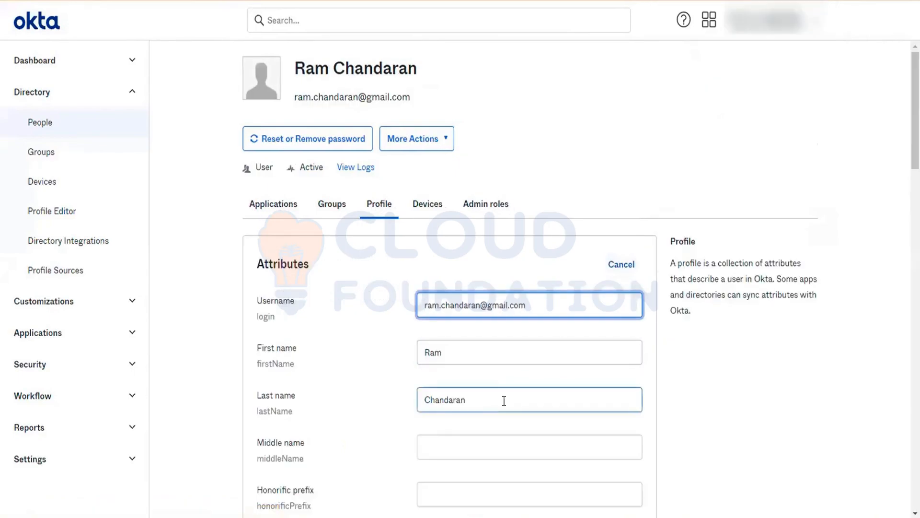
key("ctrl+f")
type("country")
left_click(458, 282)
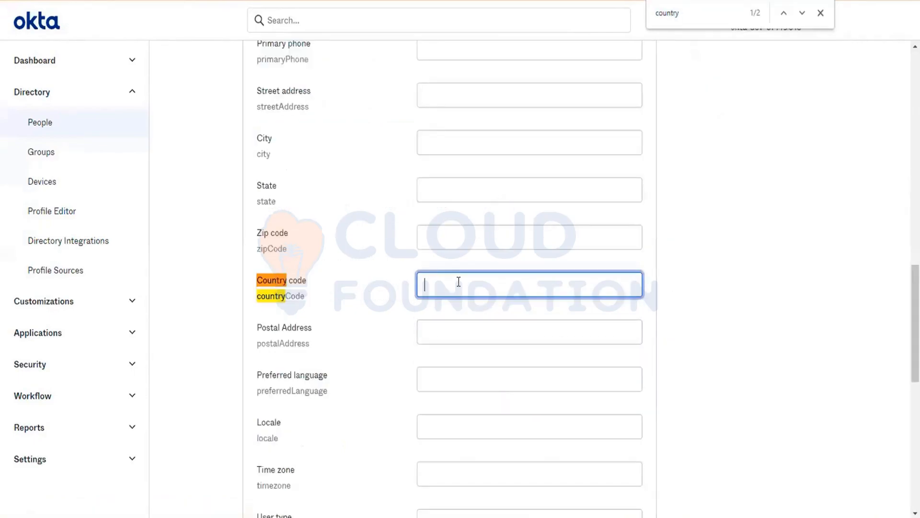
type("IN")
scroll(459, 282, "down", 10)
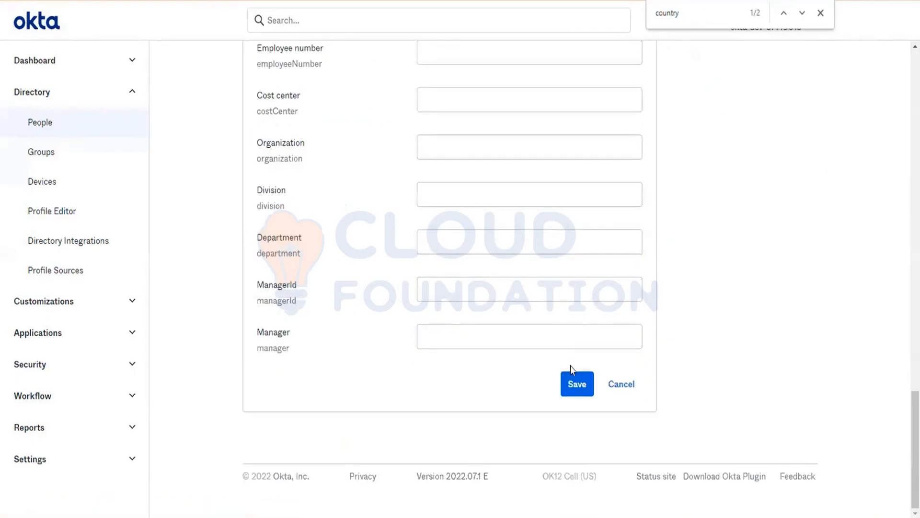
left_click(577, 384)
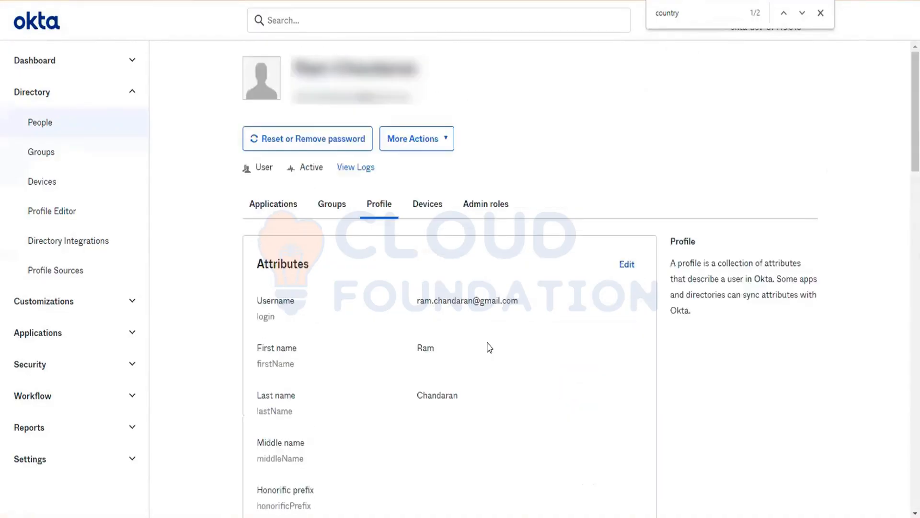
- Check the user's Groups and Applications tabs, showing only Everyone membership
left_click(330, 206)
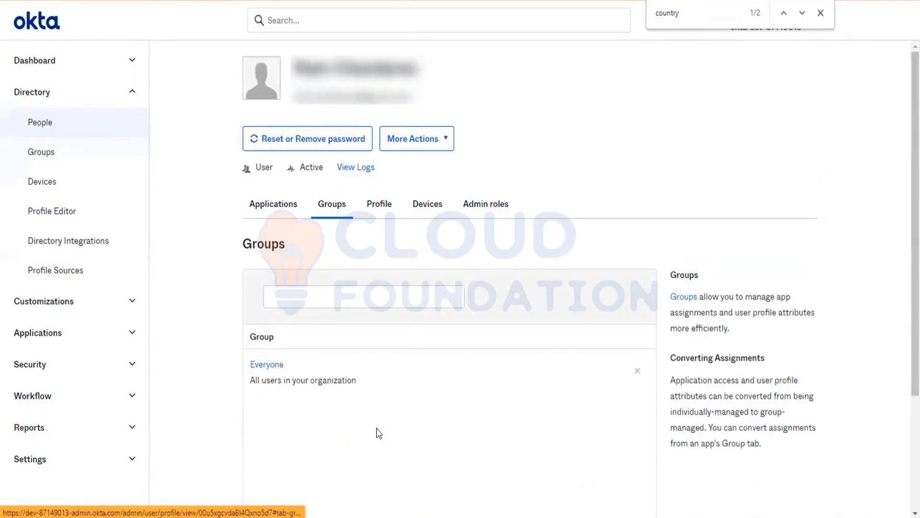
left_click(252, 205)
left_click(342, 205)
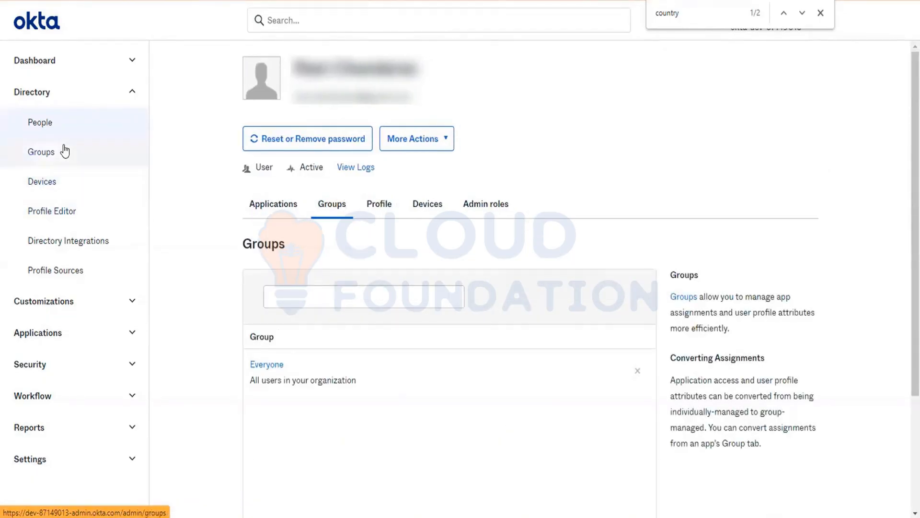
- Confirm OKTA_APP_Salesforce_ROAdmin now has two rule-added members, then open the group Rules list
left_click(64, 151)
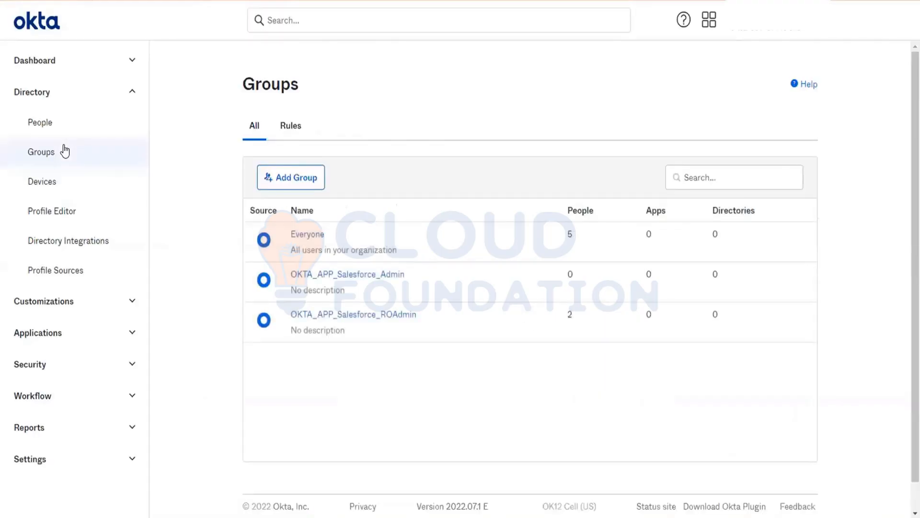
left_click(364, 318)
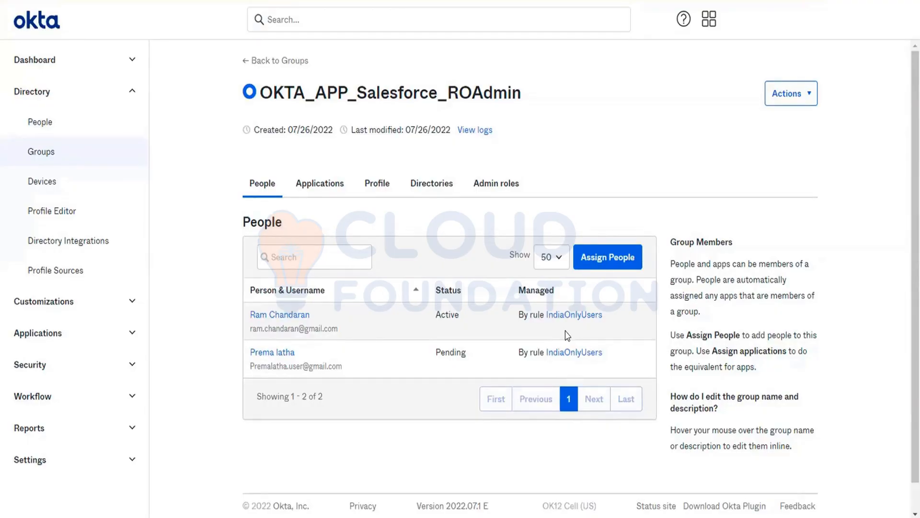
left_click(74, 155)
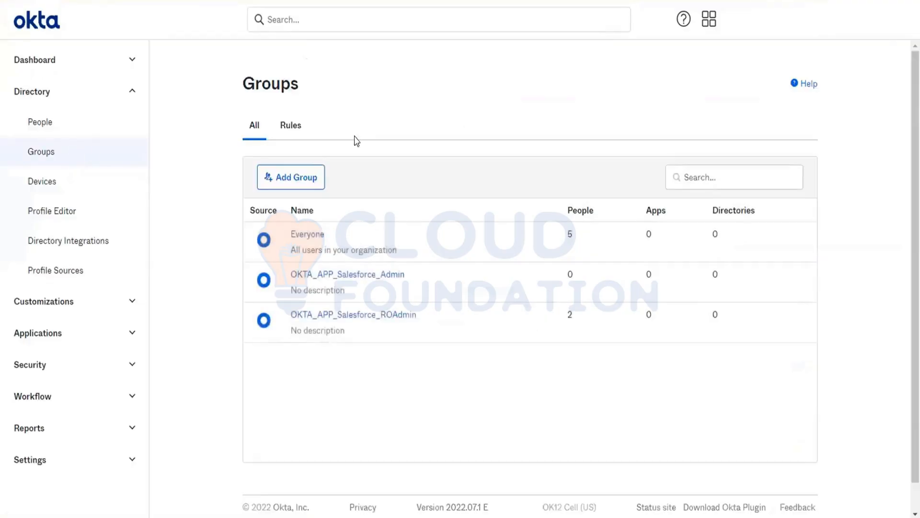
left_click(292, 124)
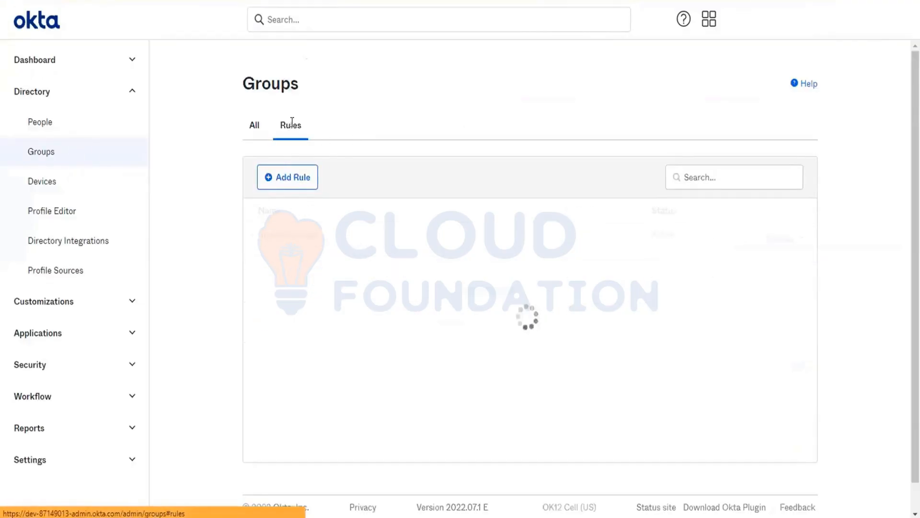
- Add a new group rule named GroupReplication with a Group membership condition
left_click(298, 181)
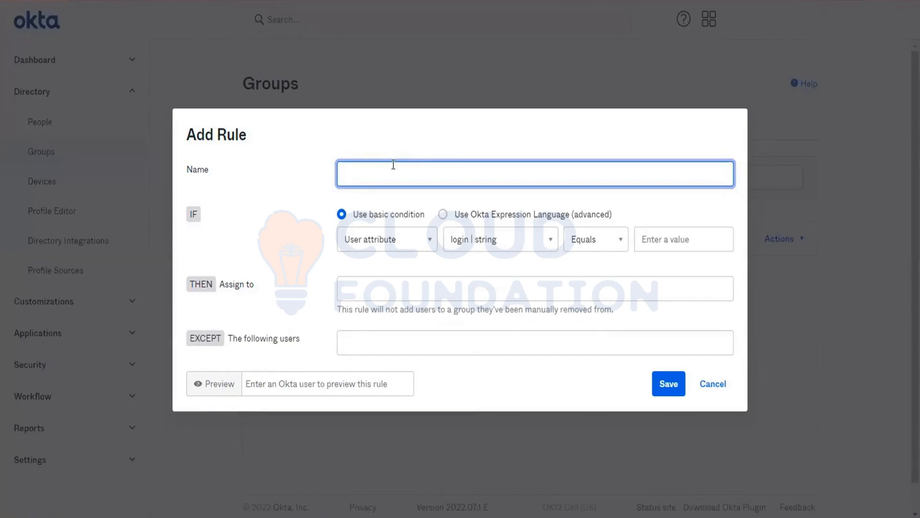
type("GroupReplication")
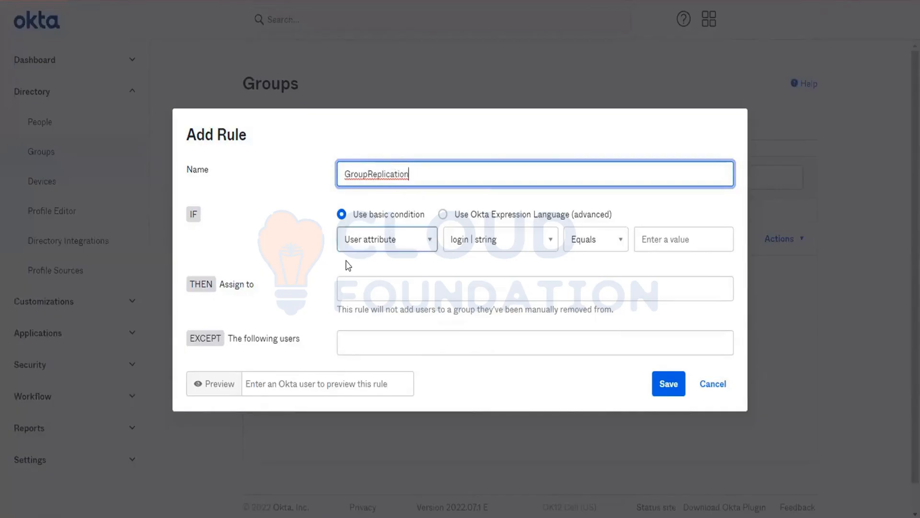
left_click(383, 244)
- Base the rule's IF condition on group membership in OKTA_APP_Salesforce_ROAdmin
left_click(379, 293)
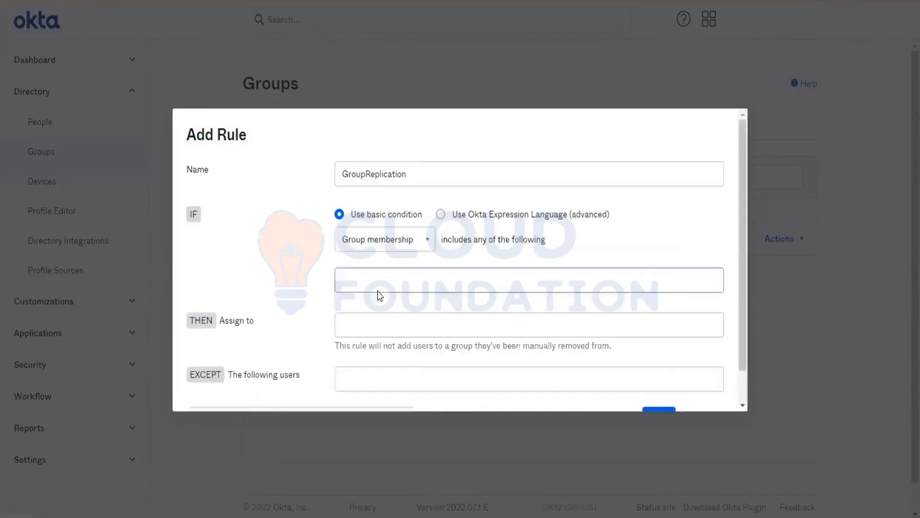
left_click(404, 261)
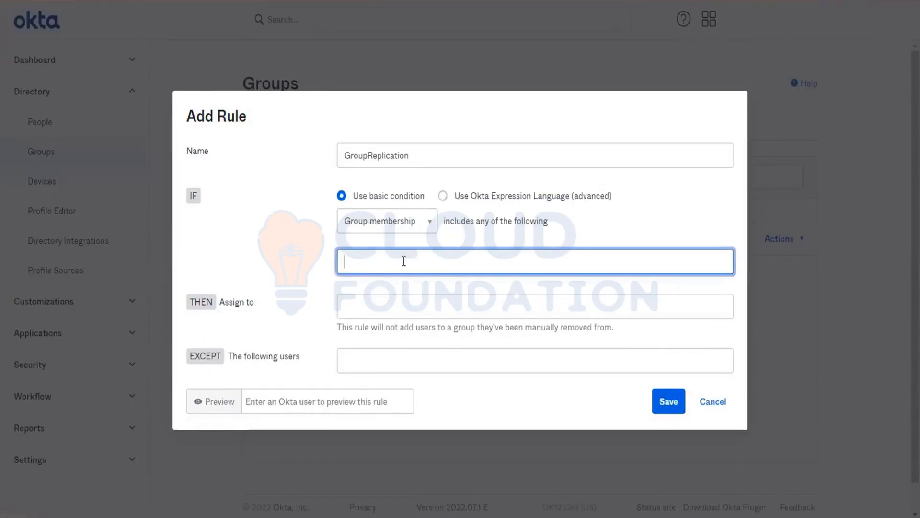
type("okta")
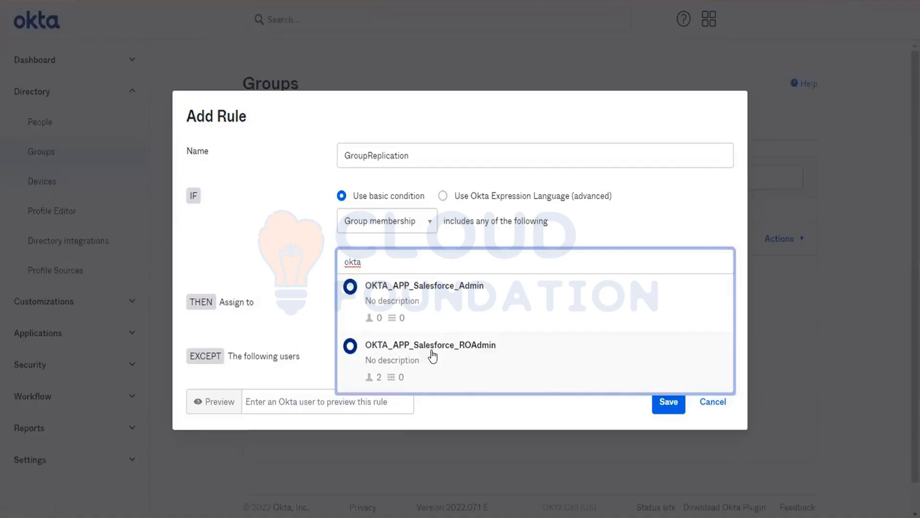
left_click(433, 354)
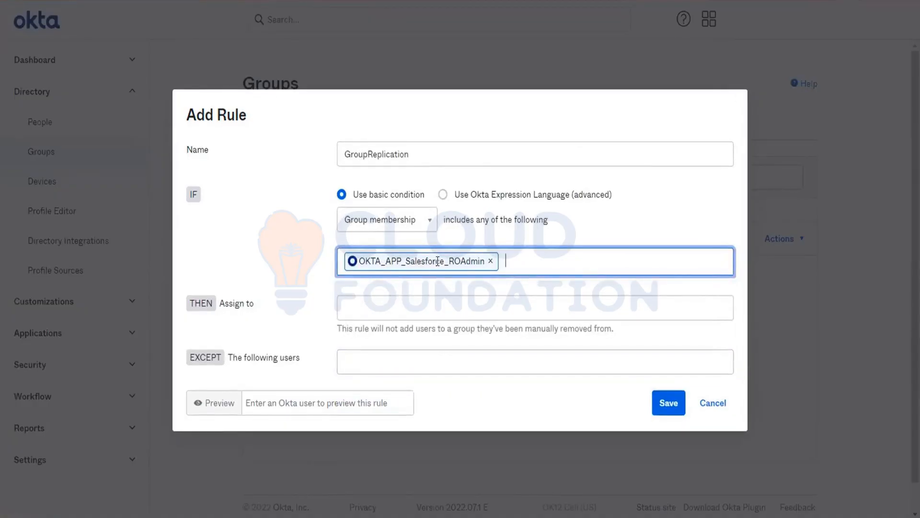
left_click(490, 261)
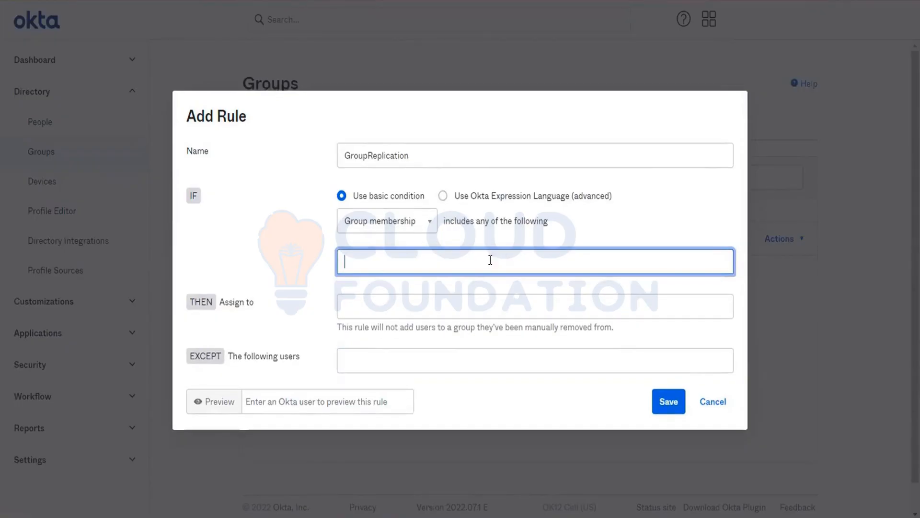
type("okta")
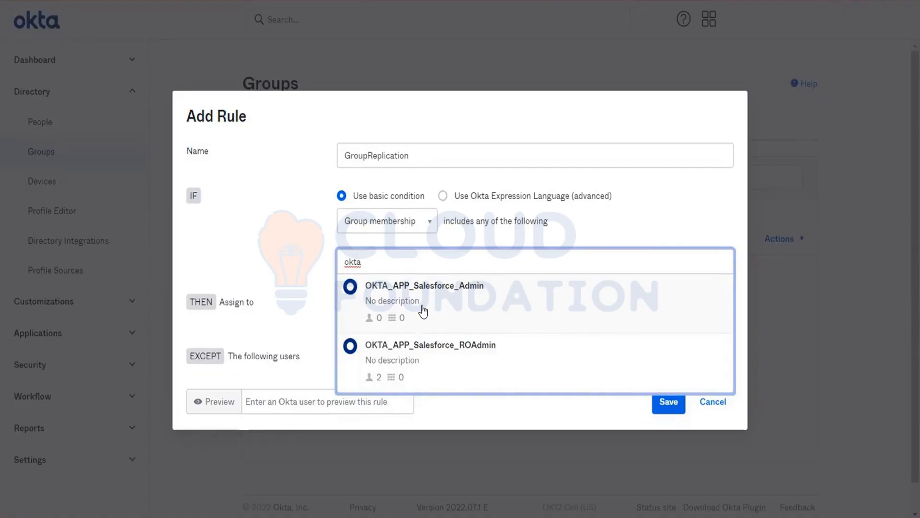
left_click(430, 370)
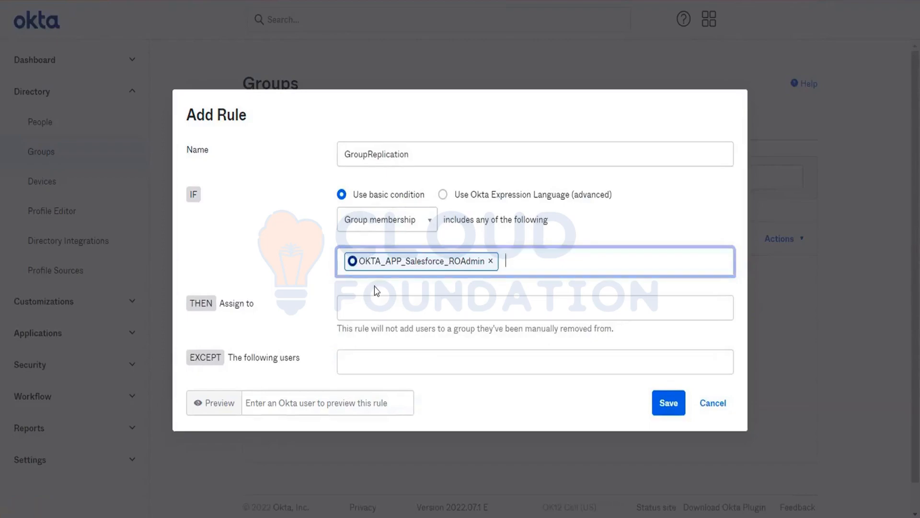
- Assign matching users to OKTA_APP_Salesforce_Admin and begin adding an excepted user
left_click(377, 305)
type("ok")
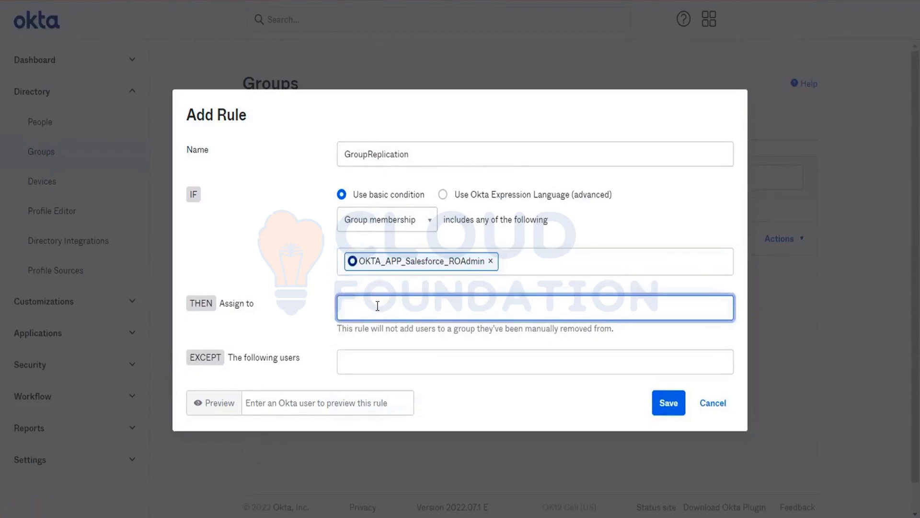
type("ta")
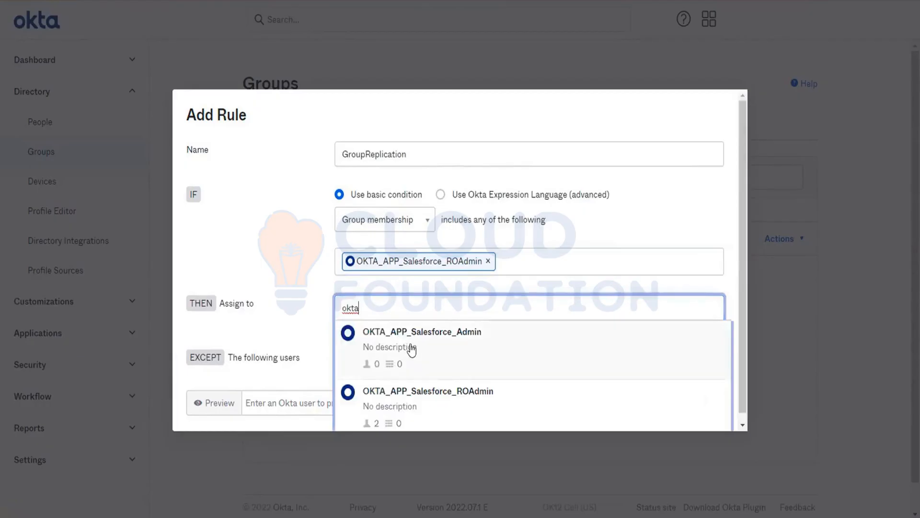
left_click(413, 352)
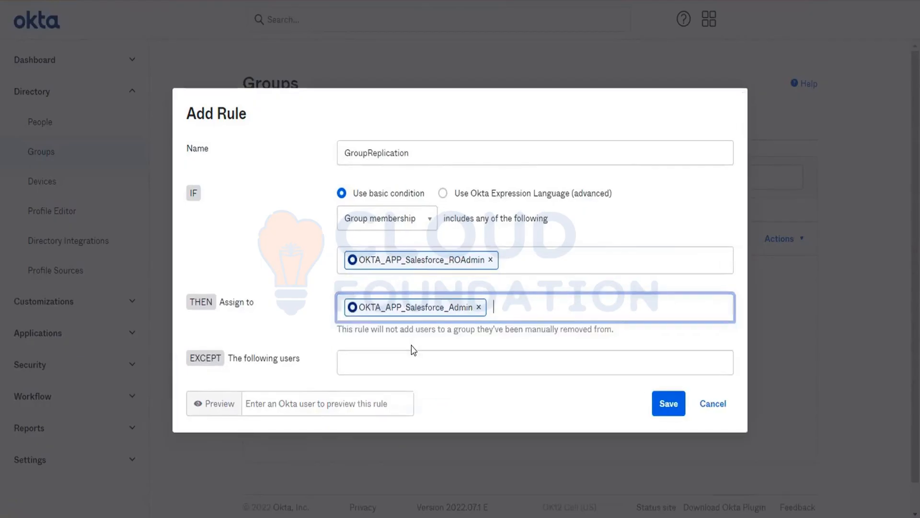
left_click(440, 355)
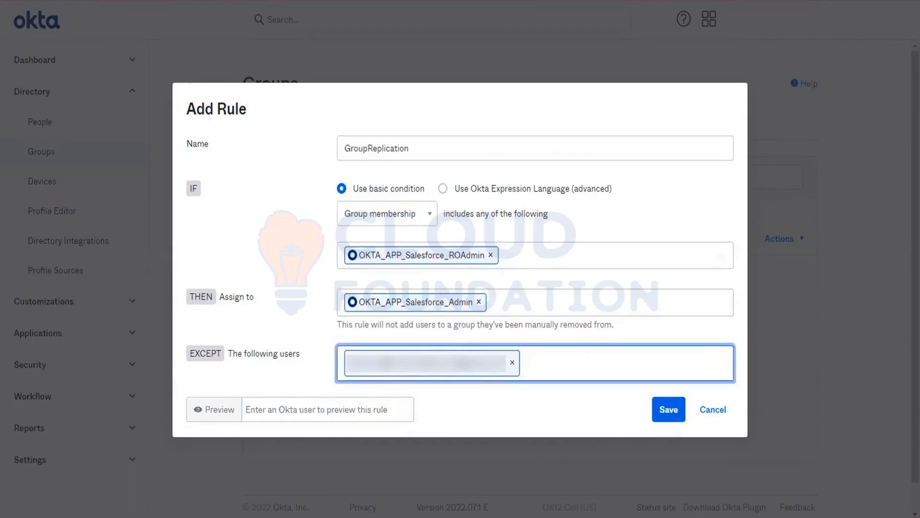
- Preview the GroupReplication rule against test users, clear the preview, and save the rule
left_click(302, 399)
type("ram")
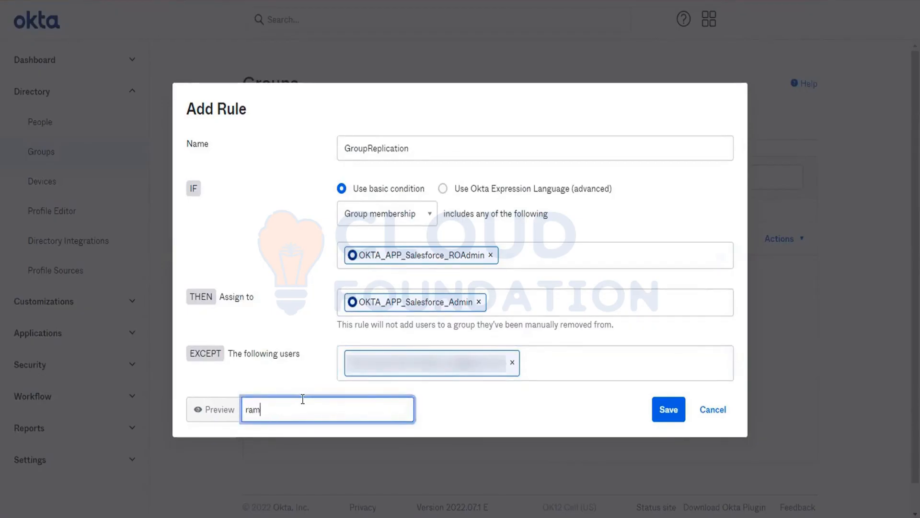
key("Return")
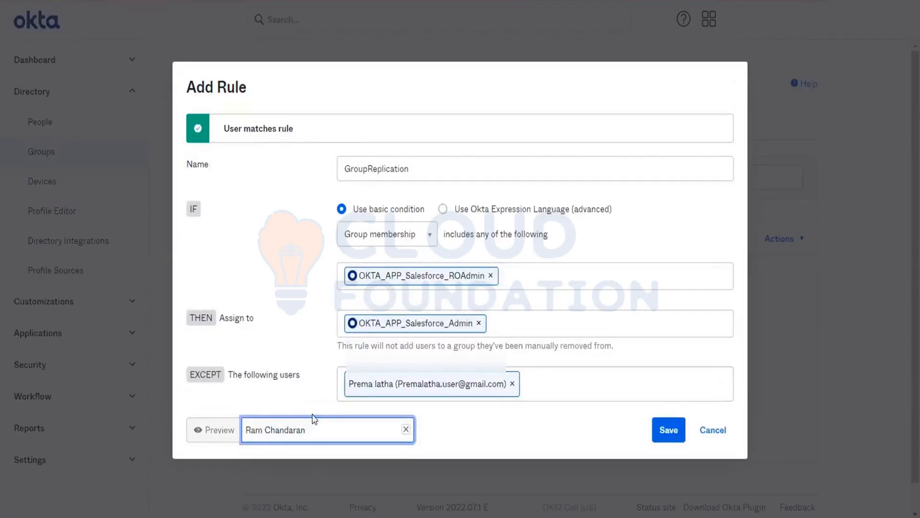
key("ctrl+a")
key("BackSpace")
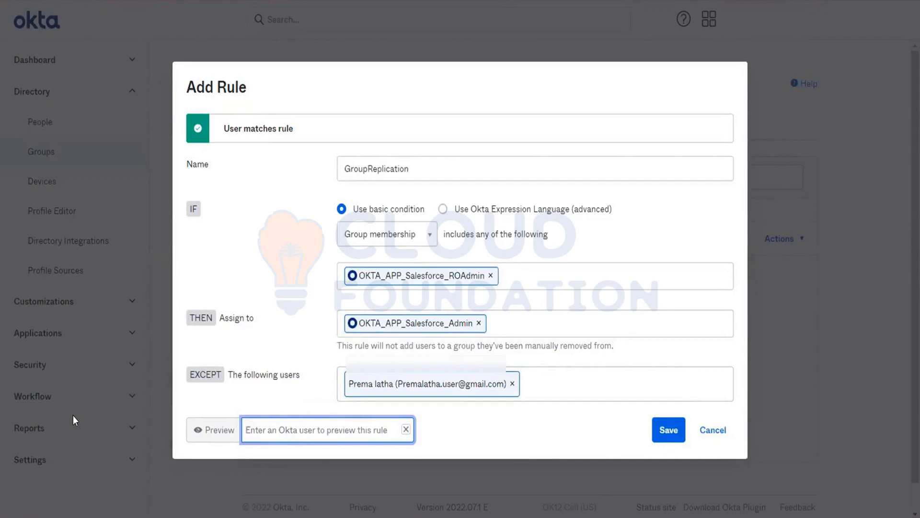
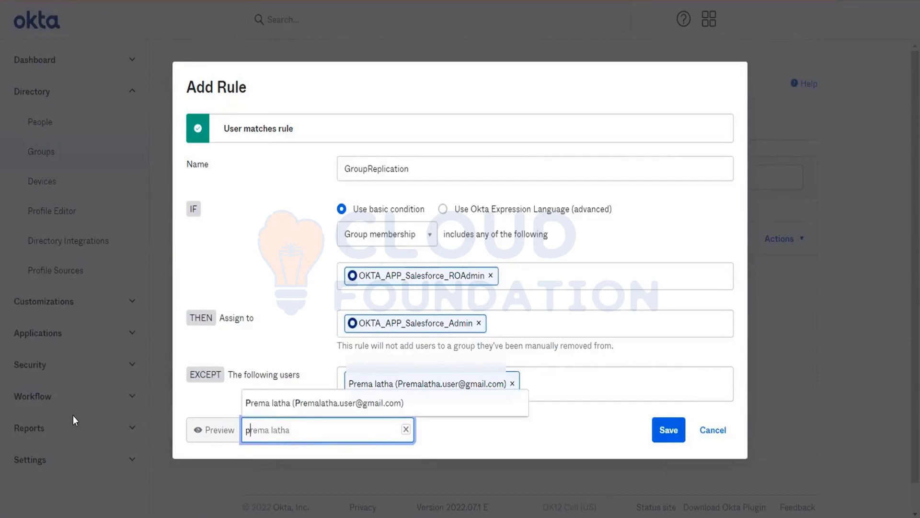
key("Return")
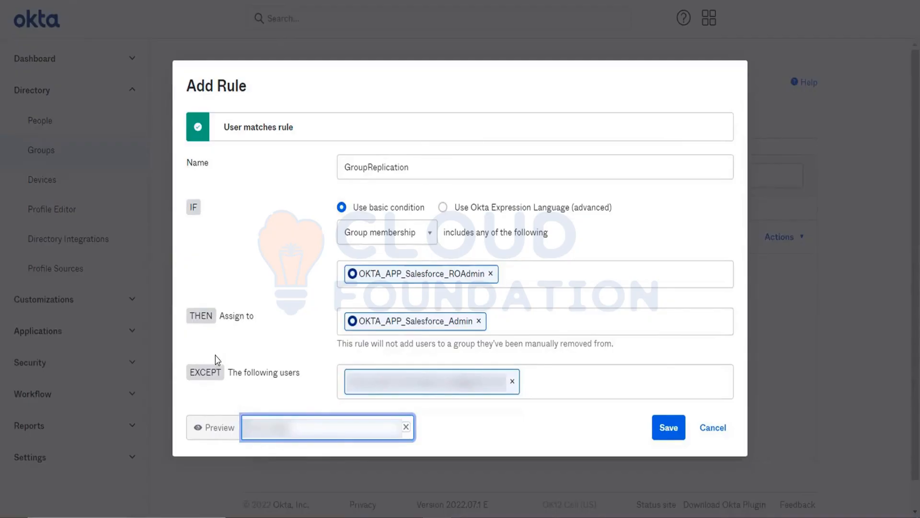
left_click(407, 428)
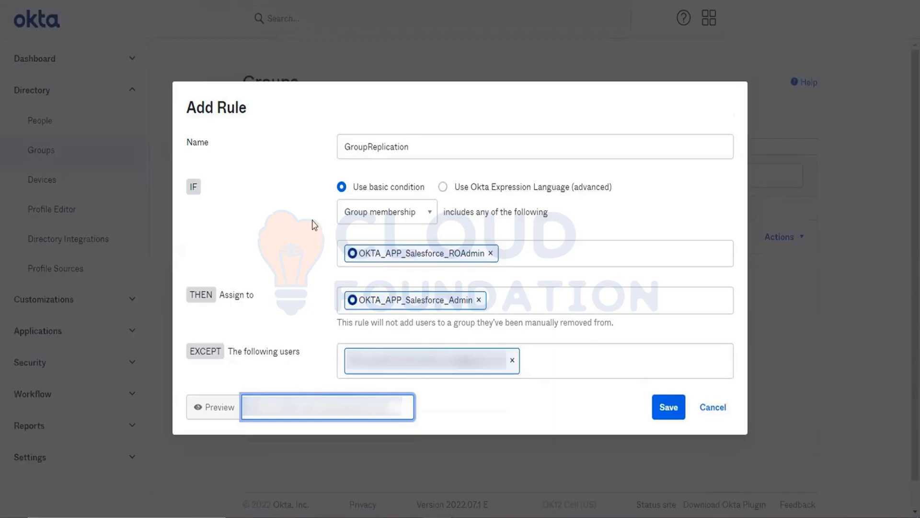
left_click(670, 410)
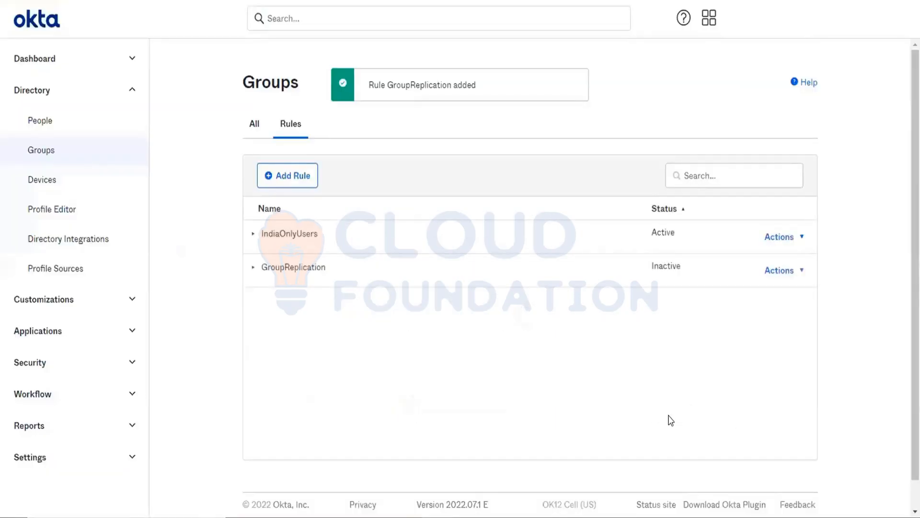
- Activate GroupReplication and confirm OKTA_APP_Salesforce_Admin gained a rule-managed member
left_click(768, 265)
left_click(727, 349)
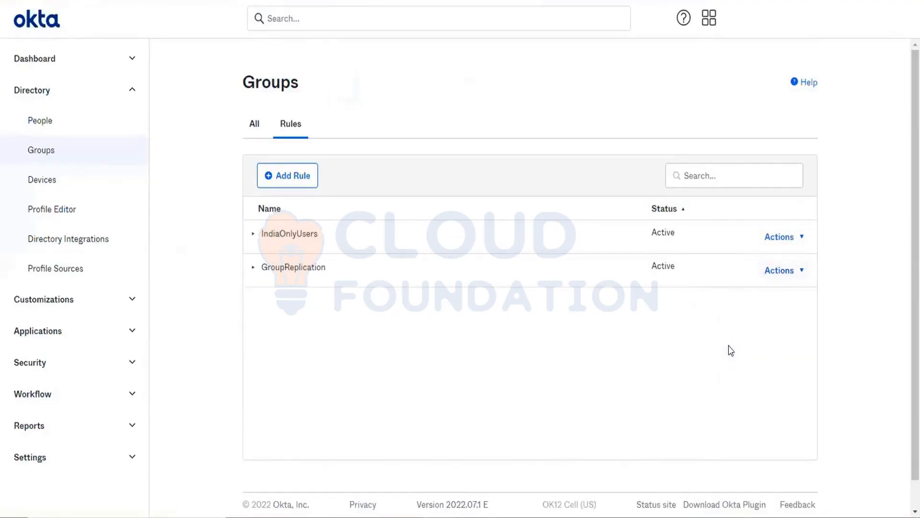
left_click(256, 122)
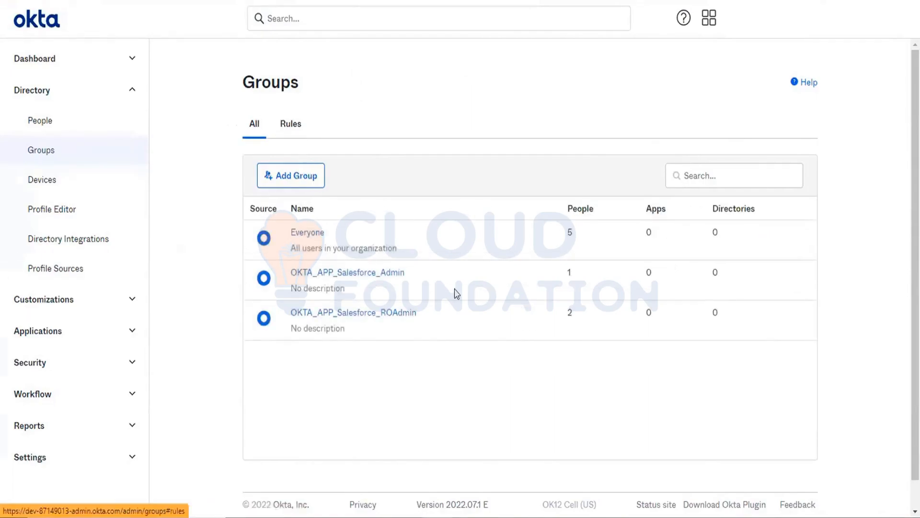
left_click(366, 272)
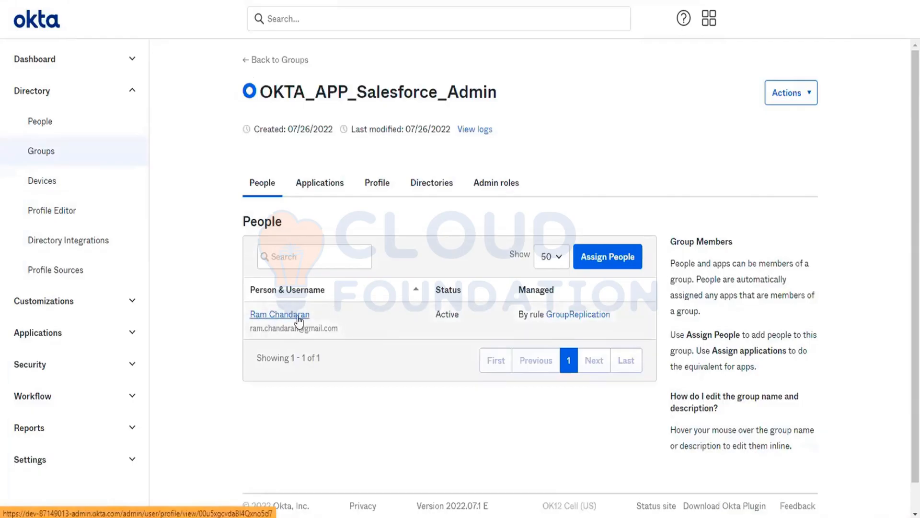
left_click(34, 152)
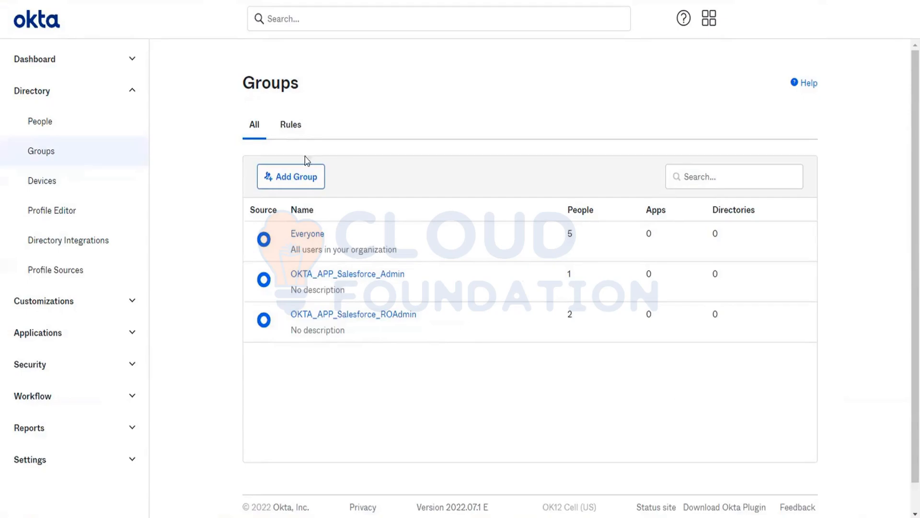
- Create a group named 'ServiceNow app group'
left_click(293, 176)
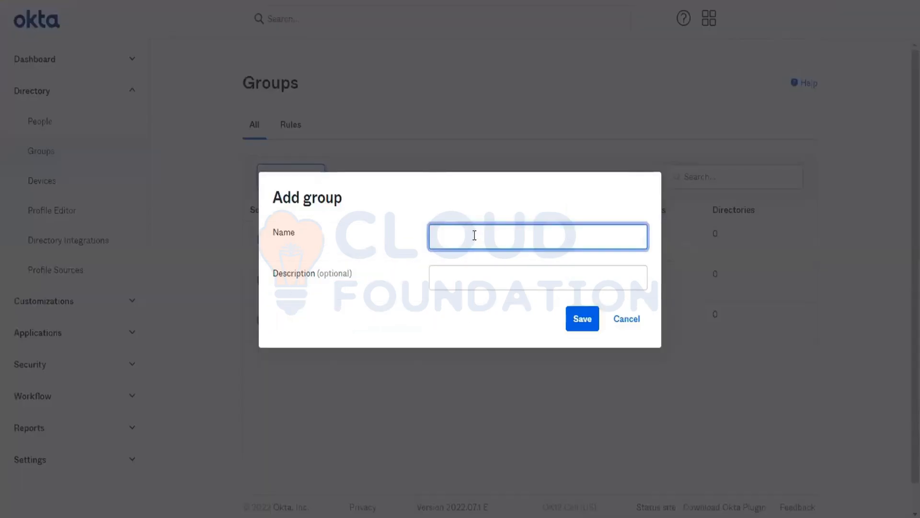
type("ServiceNow app")
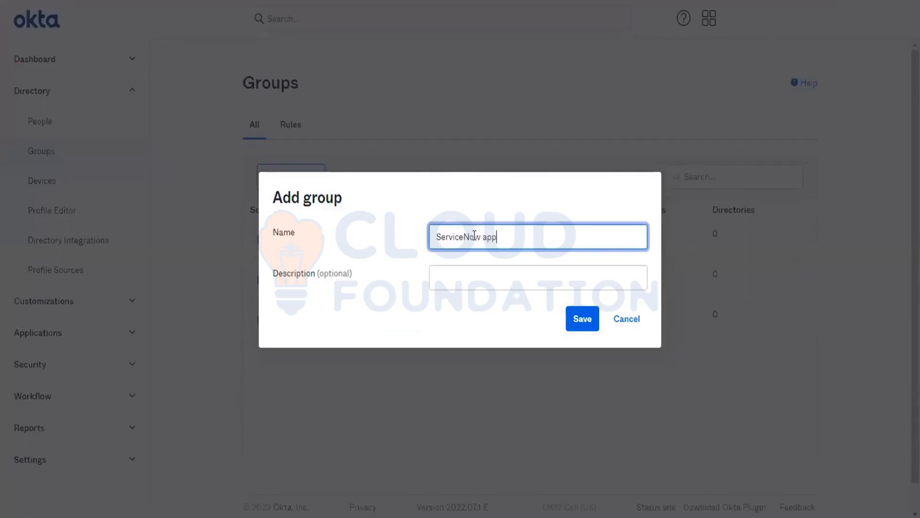
type(" grpoup")
key("BackSpace")
key("BackSpace")
key("BackSpace")
key("BackSpace")
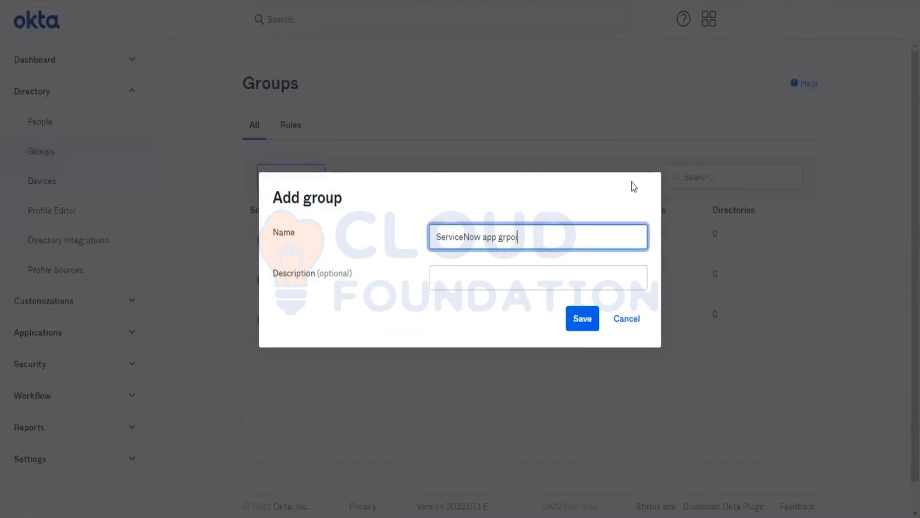
type("oup")
left_click(580, 329)
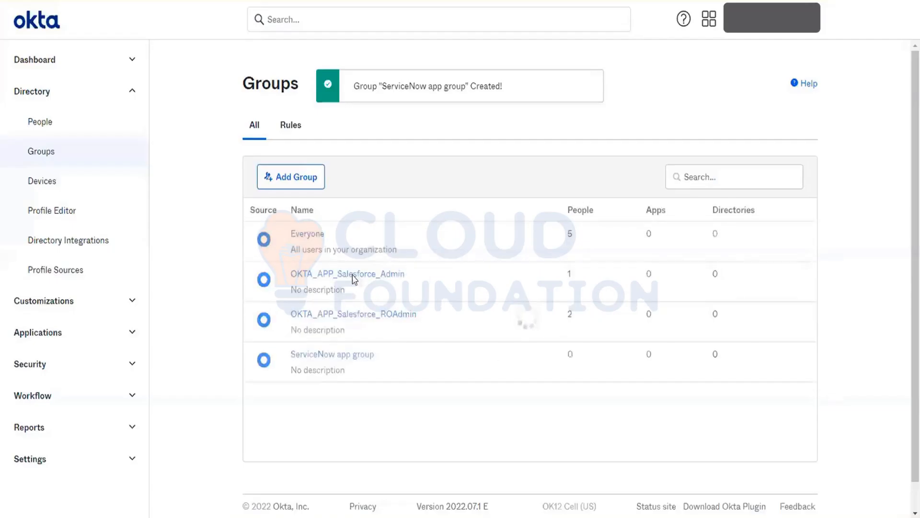
- Create a group named 'LMS App group'
left_click(301, 177)
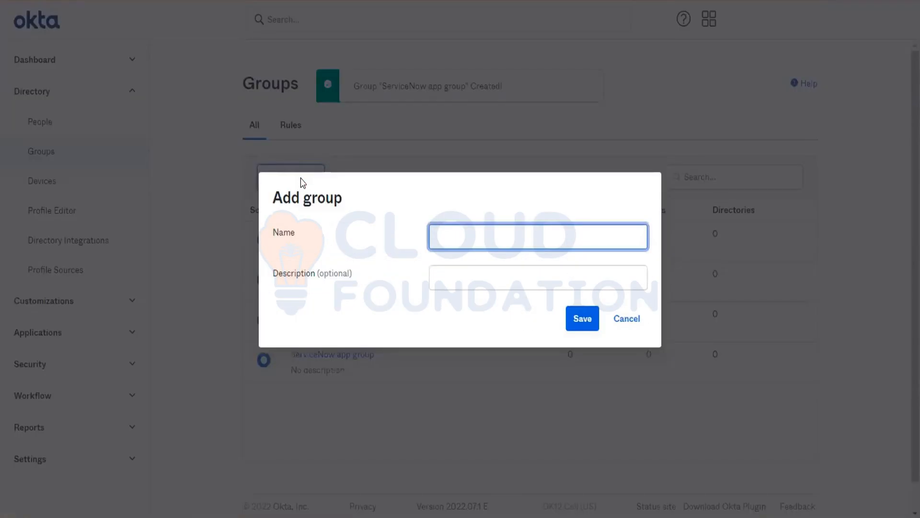
type("LMS ")
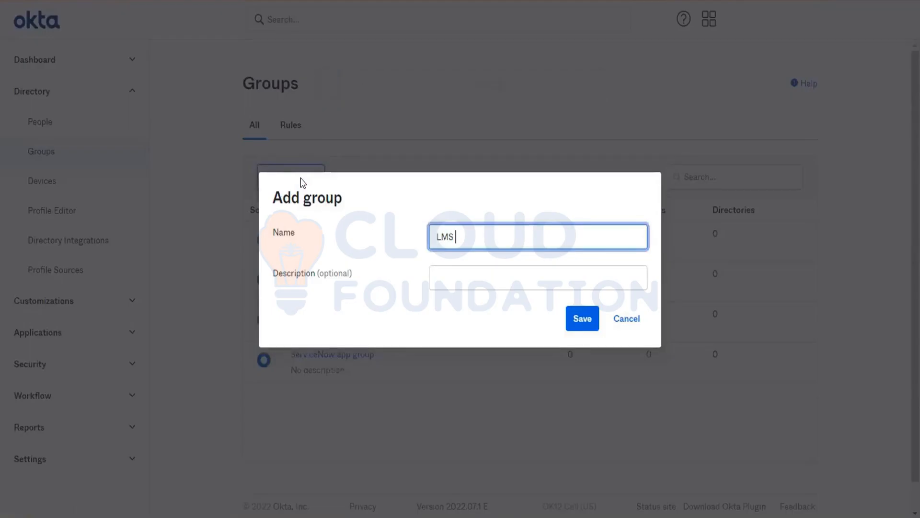
type("App grp")
key("BackSpace")
type("oup")
left_click(591, 321)
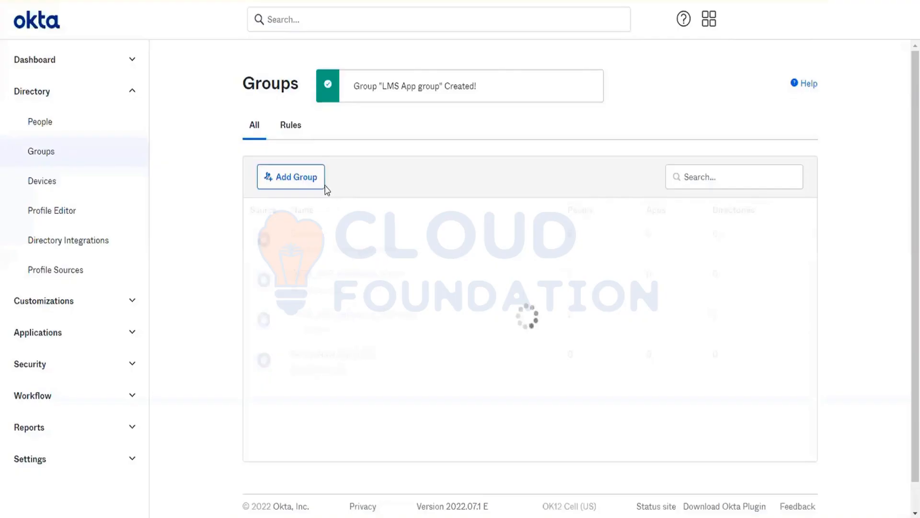
- Create a group named 'Payslip portal' and show the group Rules list
left_click(312, 184)
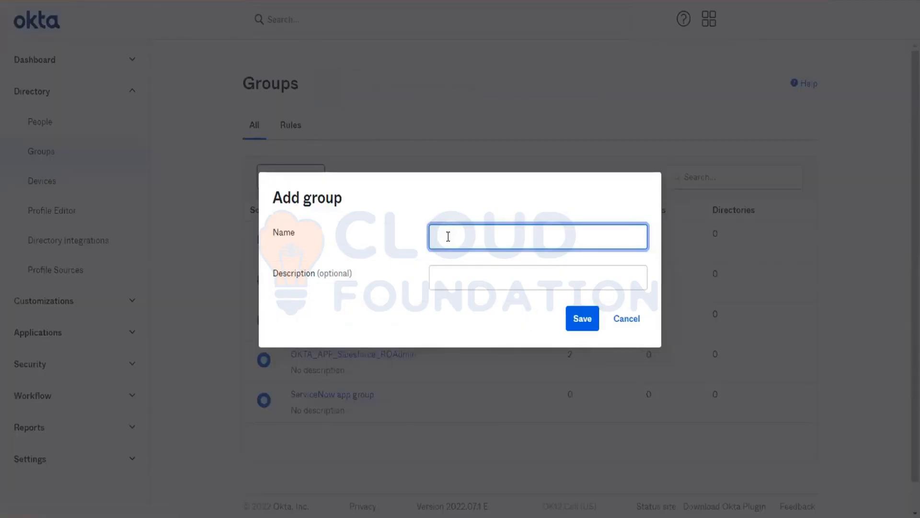
type("Paysli portal")
left_click(457, 244)
type("p")
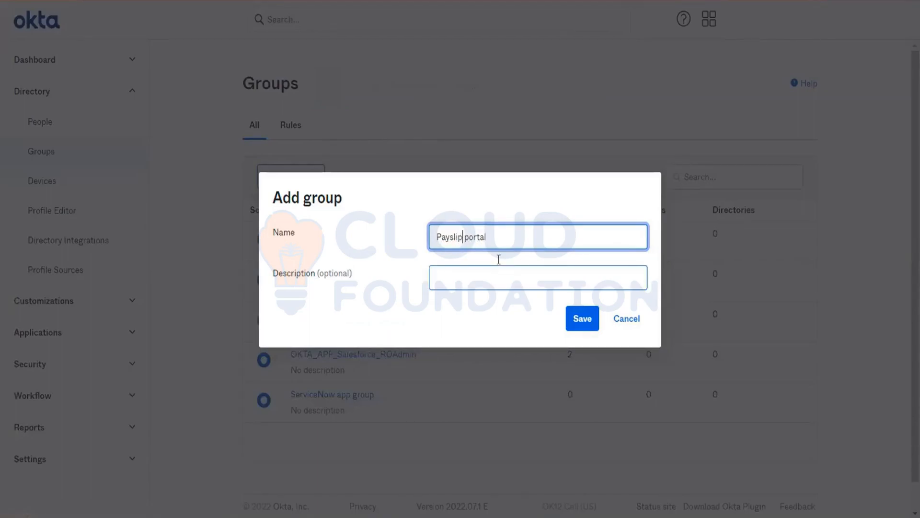
left_click(487, 273)
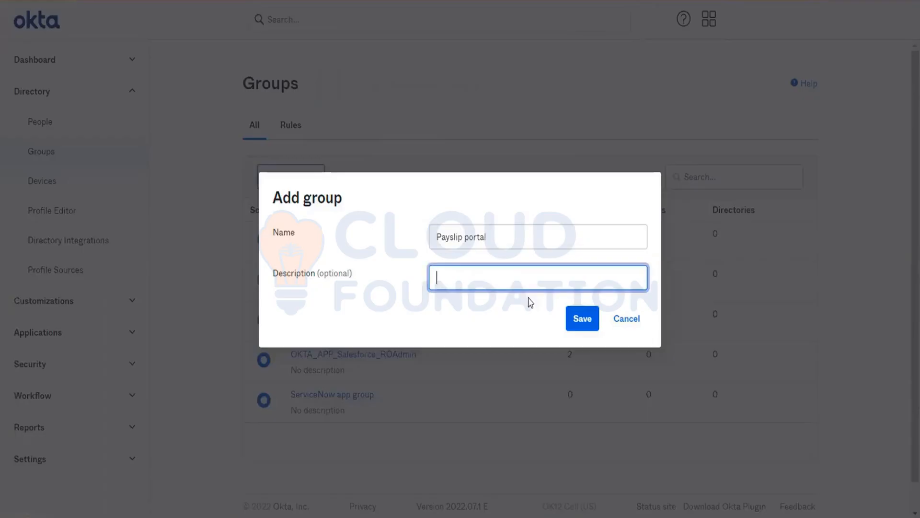
left_click(580, 320)
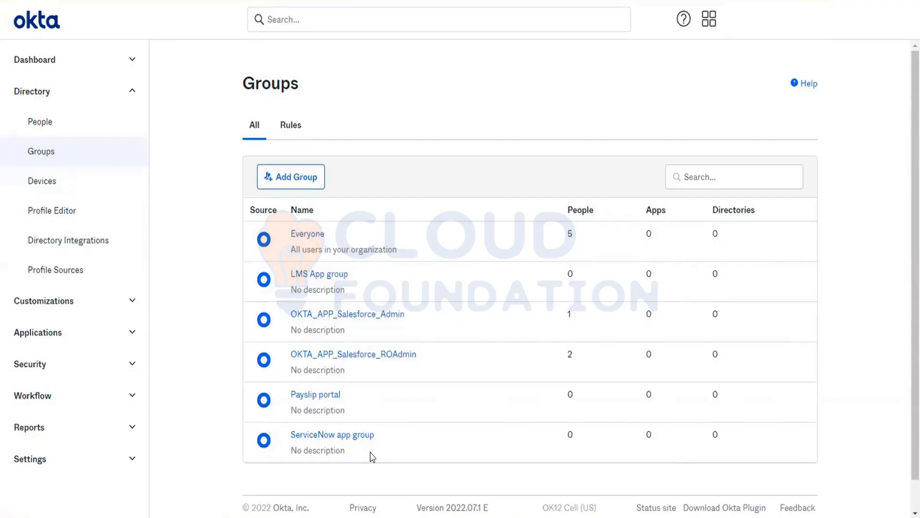
left_click(286, 132)
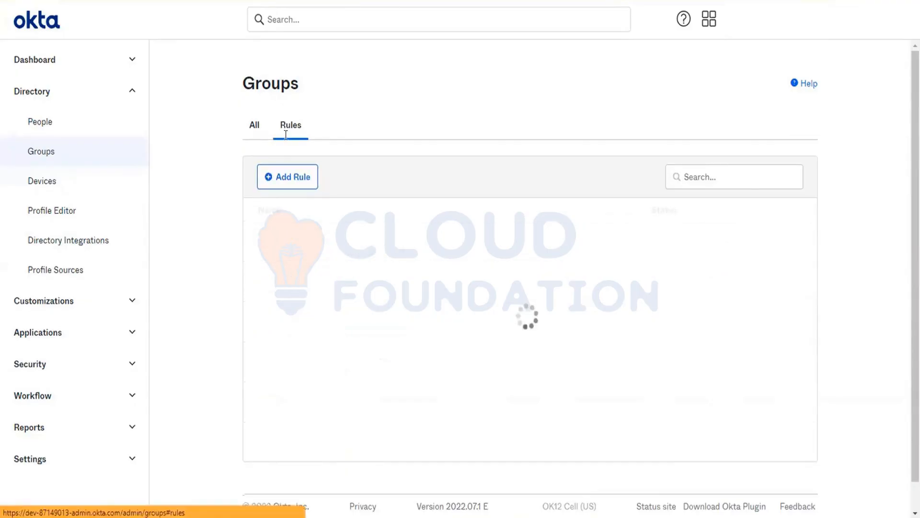
left_click(299, 179)
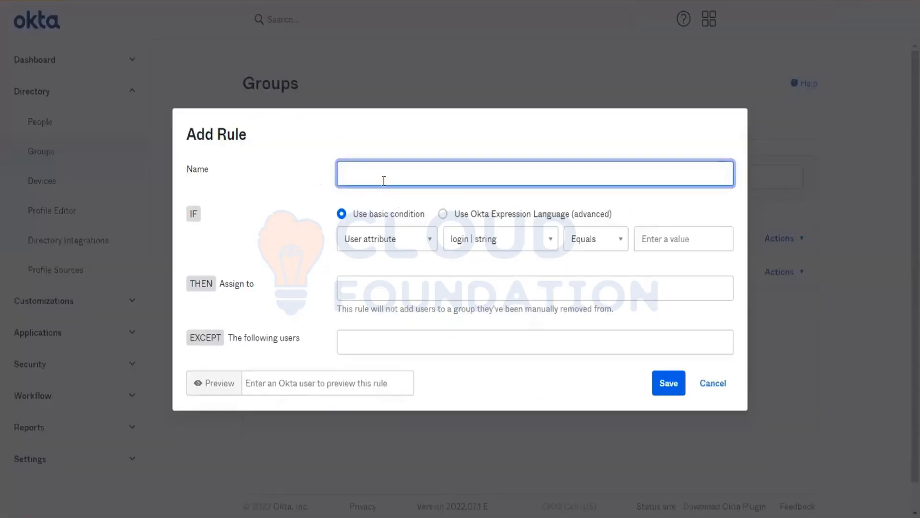
type("Birthr")
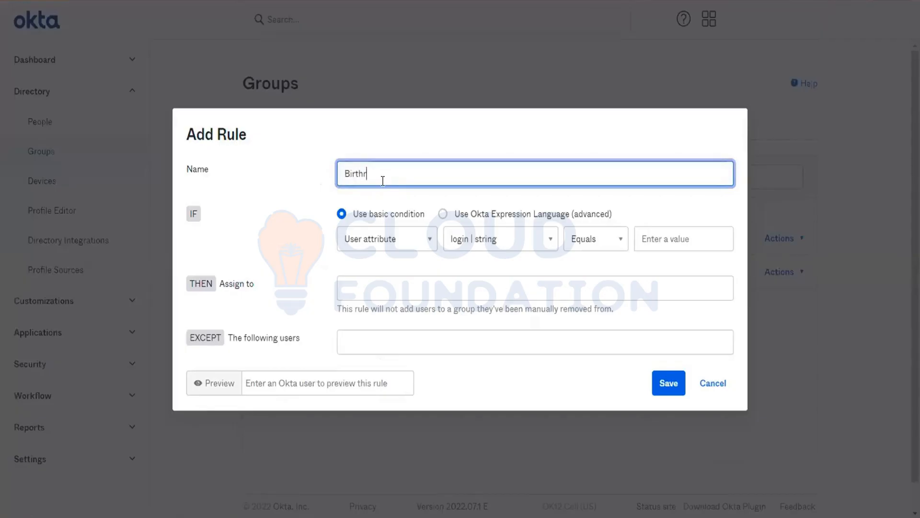
type("ight Rule")
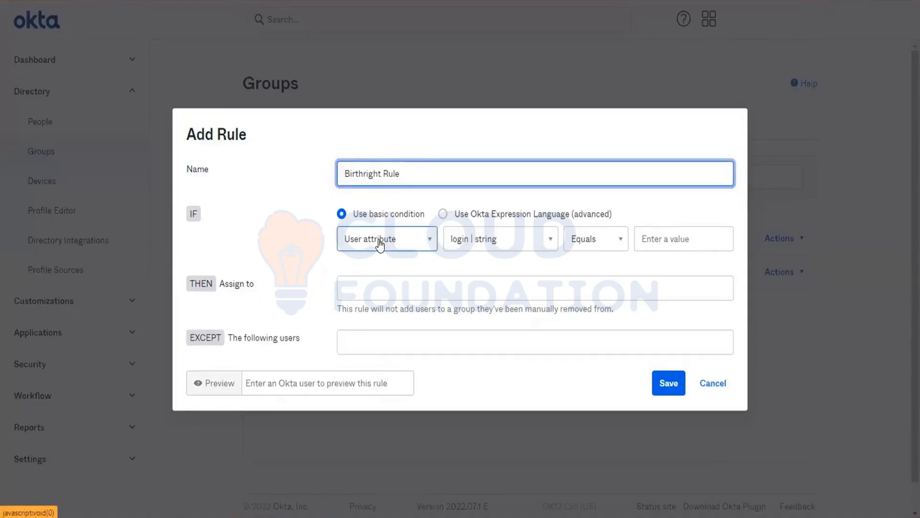
left_click(408, 247)
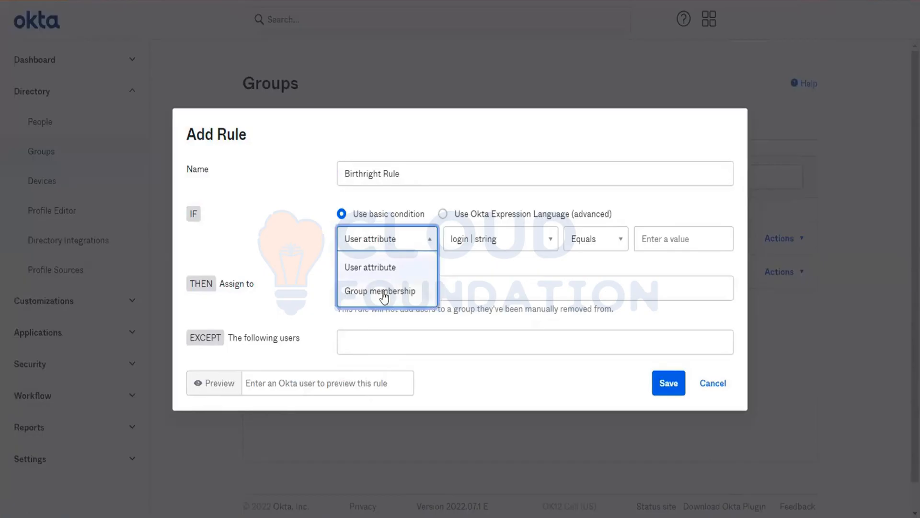
left_click(408, 174)
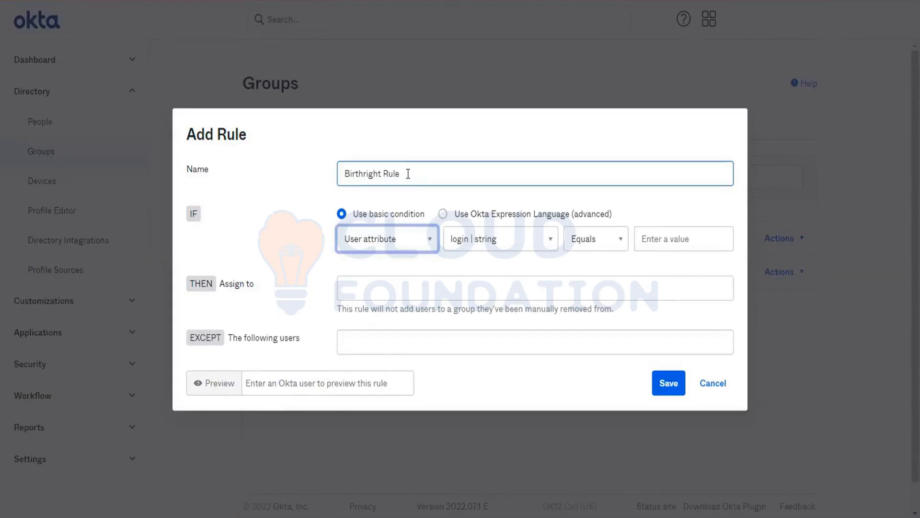
left_click(718, 381)
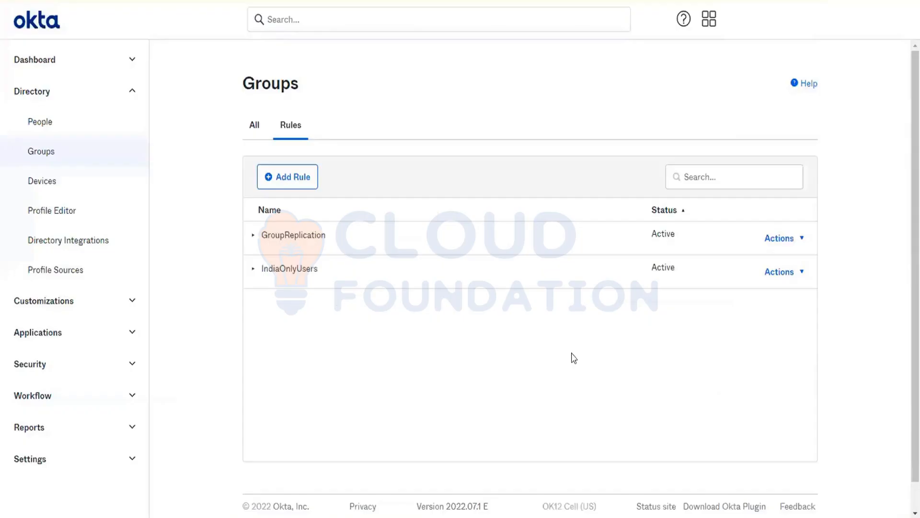
left_click(51, 153)
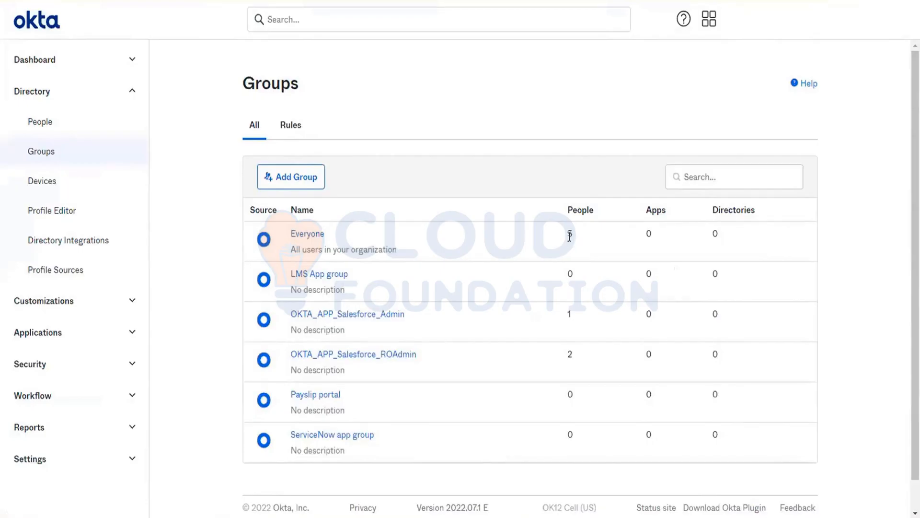
left_click(41, 126)
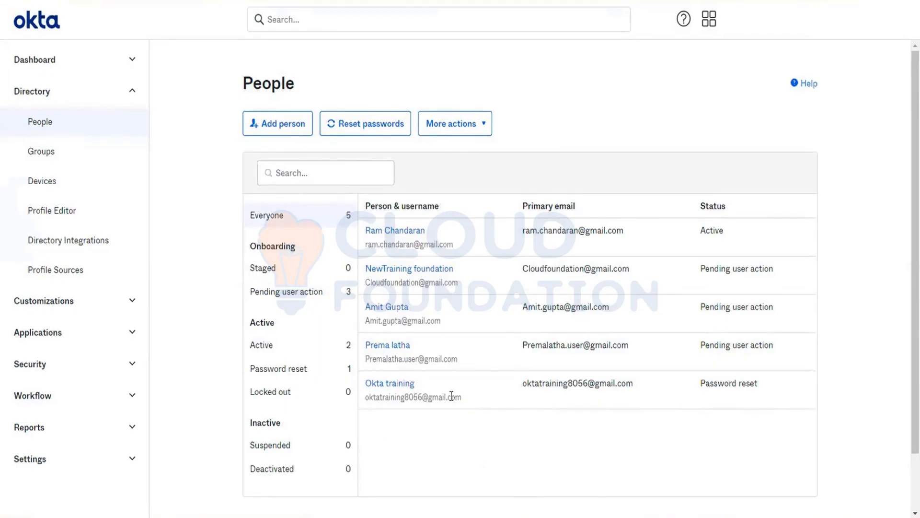
left_click(46, 152)
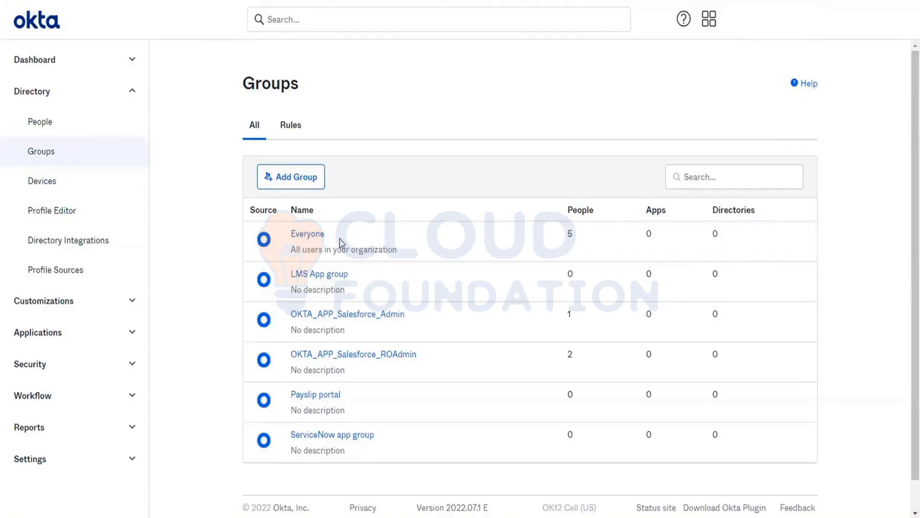
left_click(284, 123)
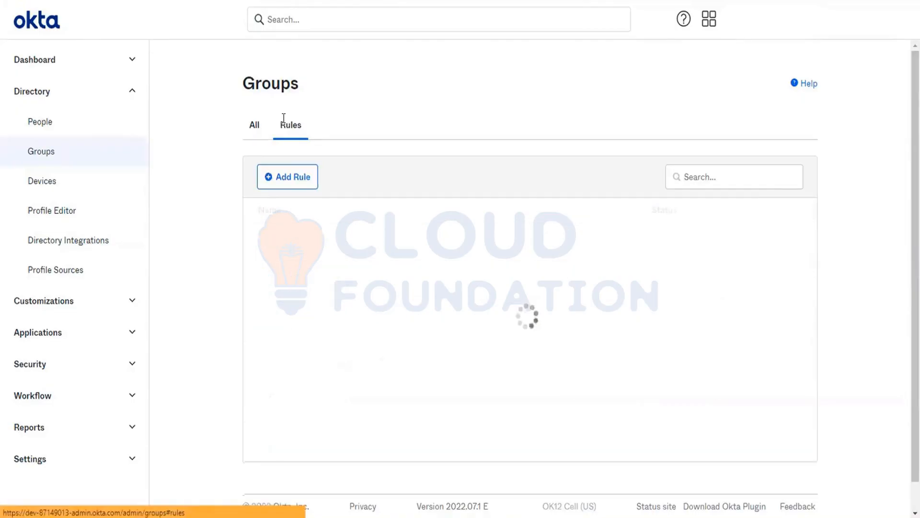
- Start a rule named 'Birthrightrule' whose condition is membership in Everyone
left_click(282, 181)
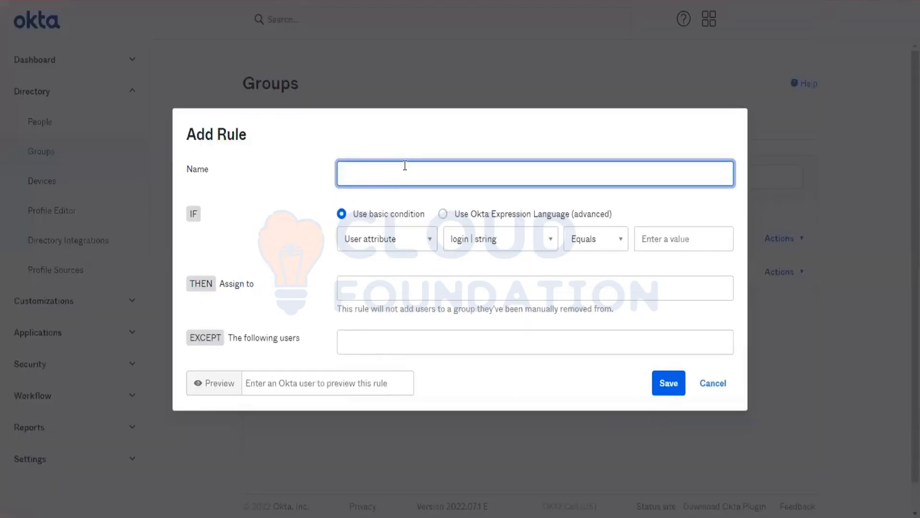
type("Birthrightrule")
left_click(387, 247)
left_click(386, 290)
left_click(449, 261)
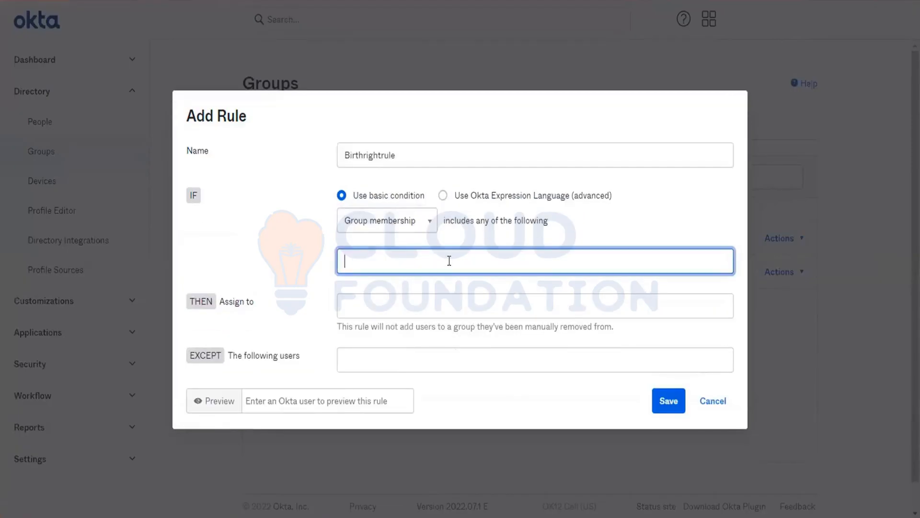
type("ever")
left_click(376, 284)
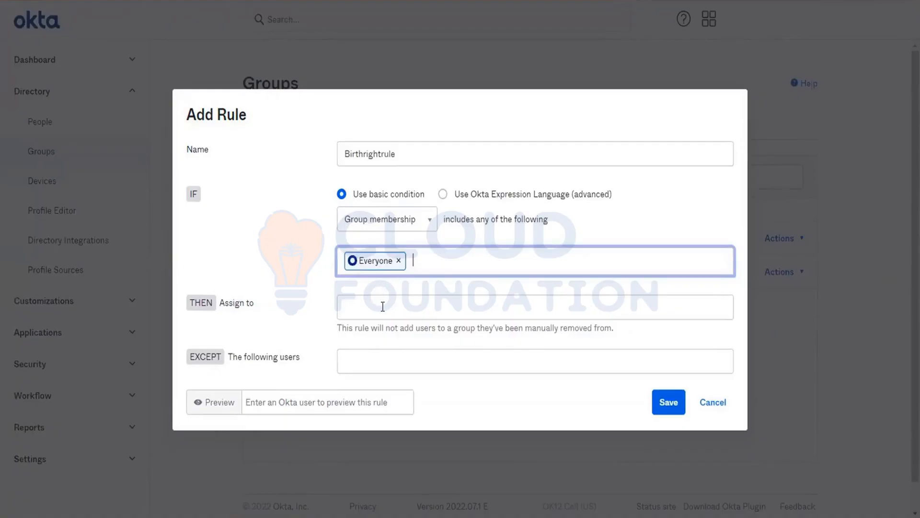
- Assign matched users to ServiceNow app group, Payslip portal and LMS App group, then save
left_click(383, 307)
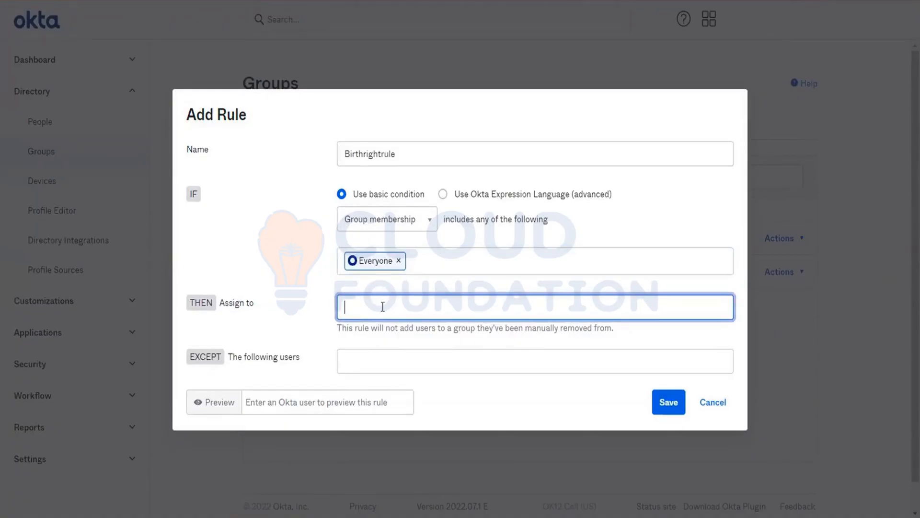
type("ser")
left_click(382, 331)
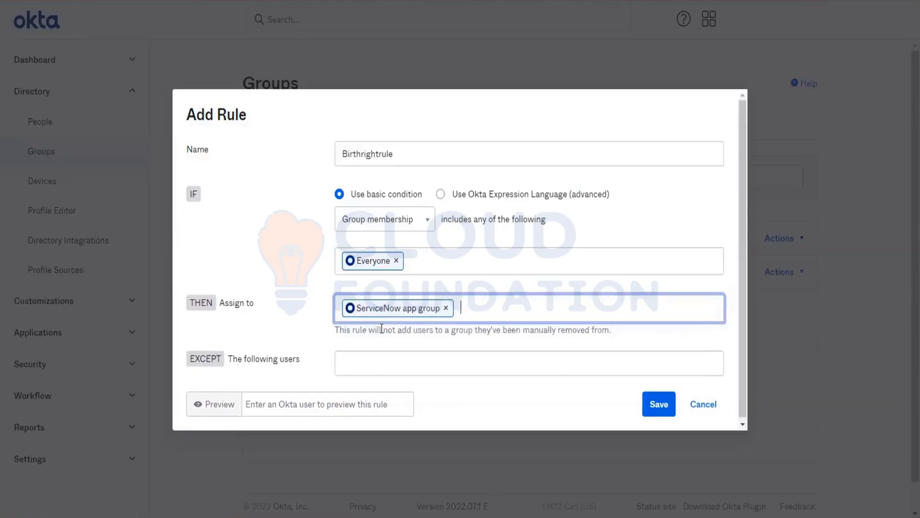
type("pay")
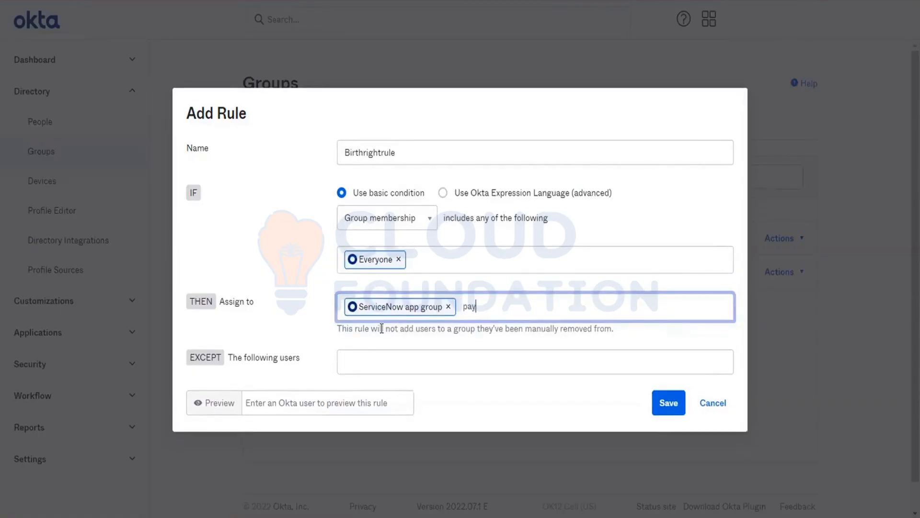
left_click(484, 342)
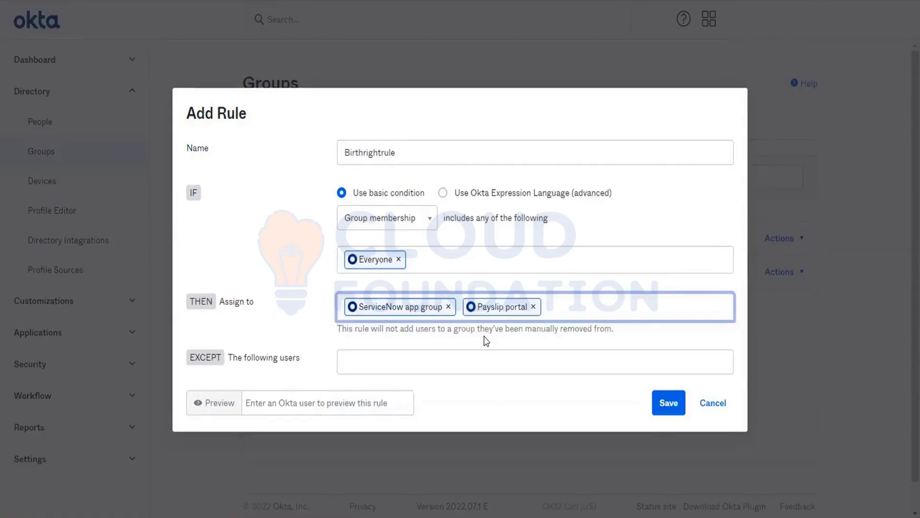
type("lm")
left_click(493, 346)
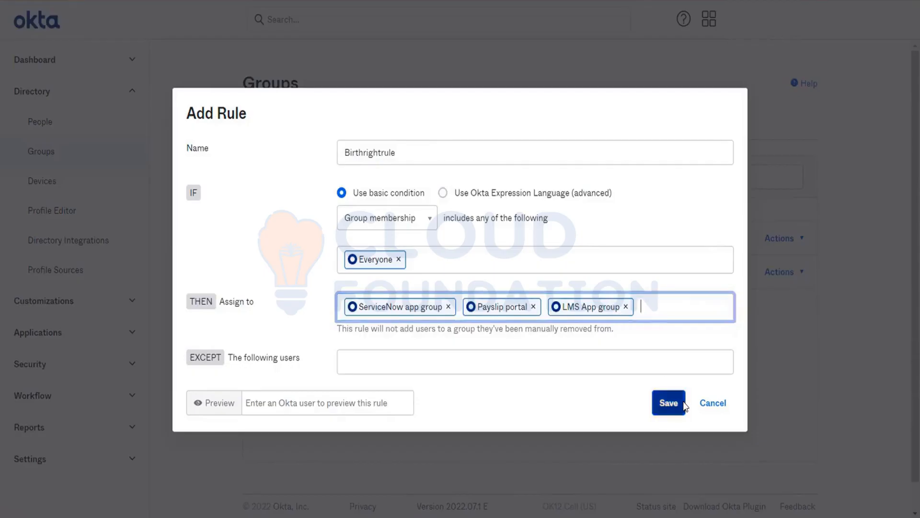
left_click(666, 406)
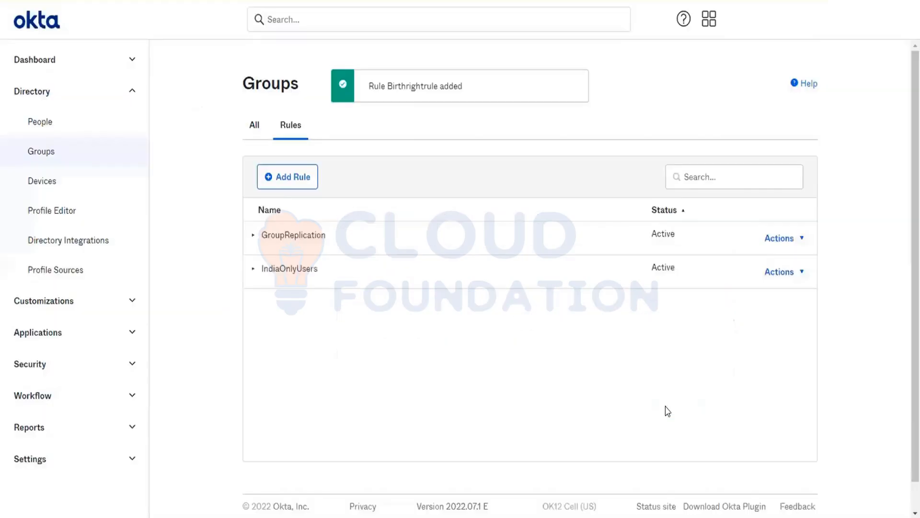
left_click(782, 307)
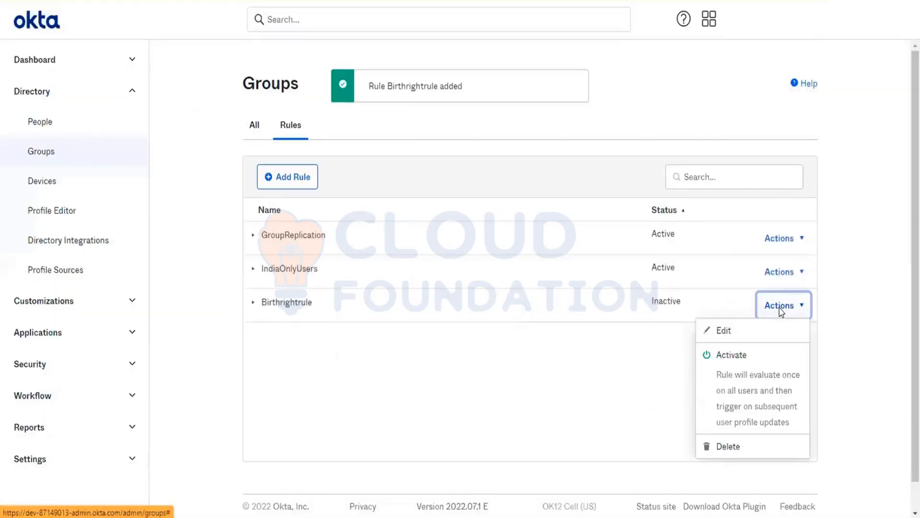
- Activate Birthrightrule, check the three groups hold 5 members each, and open Add Person
left_click(746, 389)
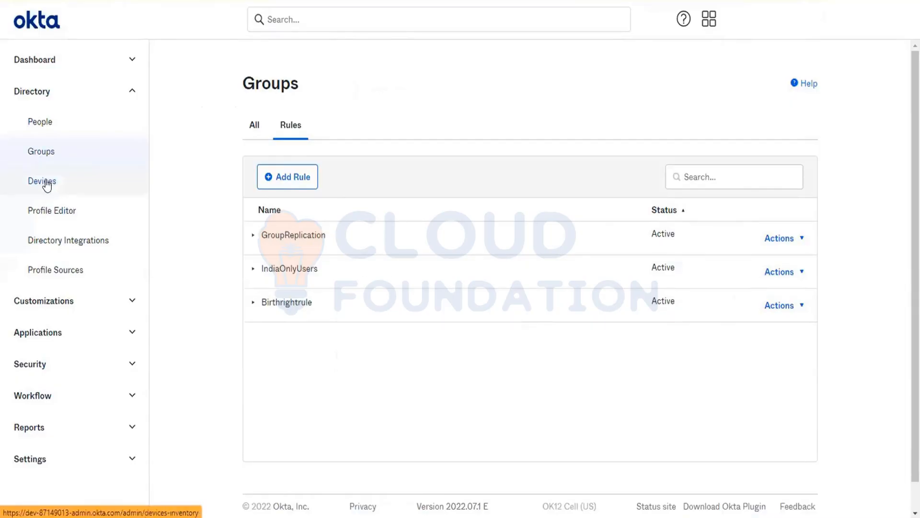
left_click(52, 158)
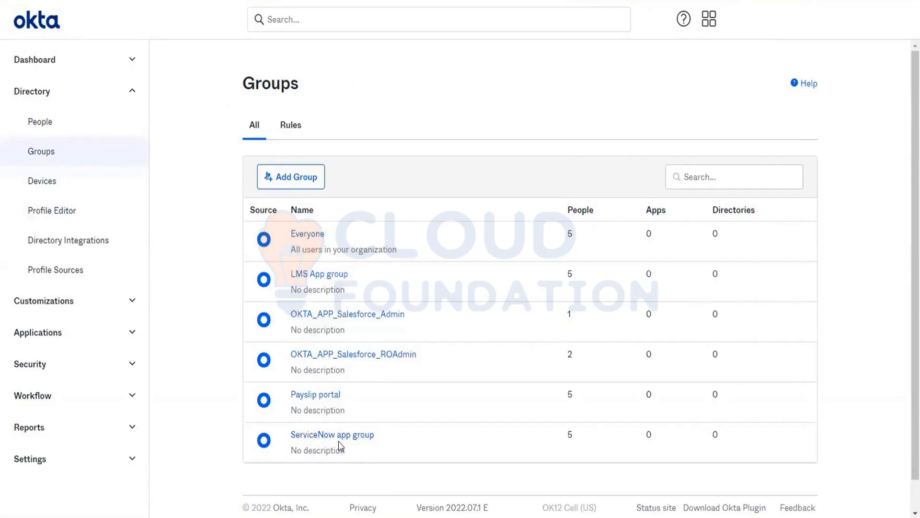
left_click(62, 130)
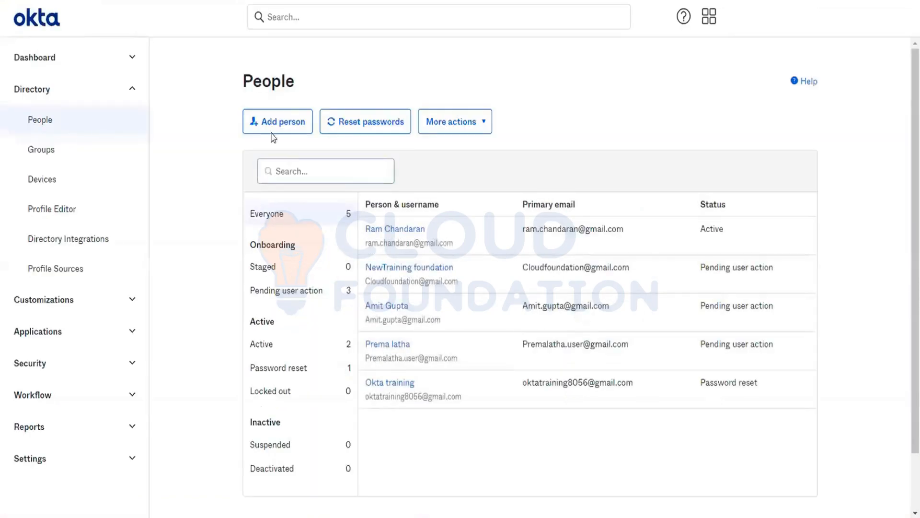
left_click(273, 129)
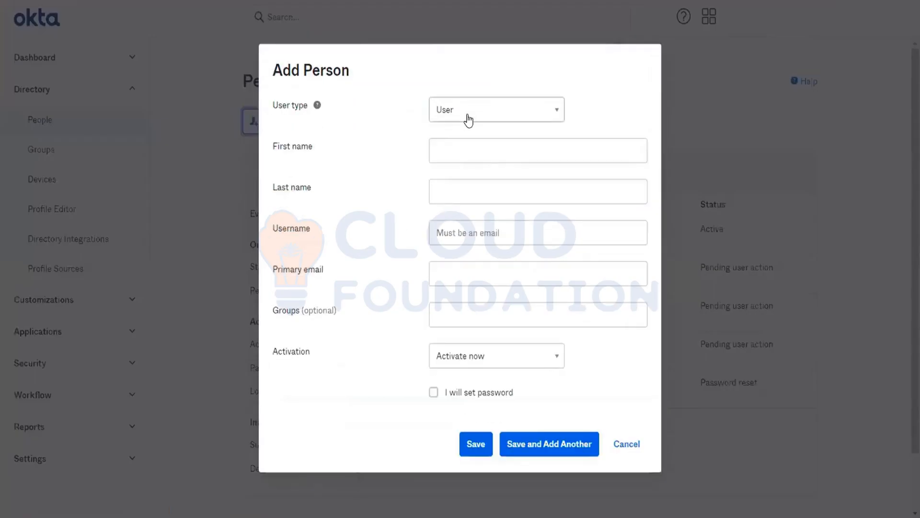
- Enter the new person's first name, last name and e-mail username
left_click(449, 154)
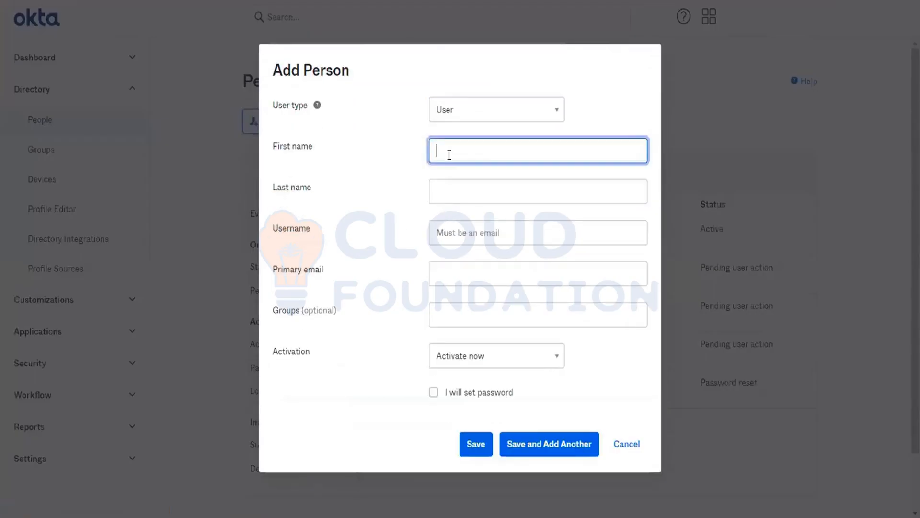
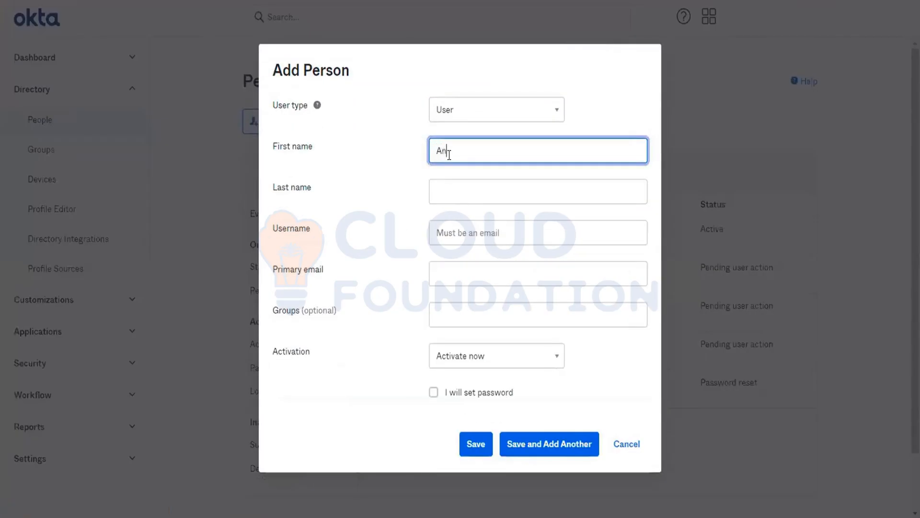
key("Tab")
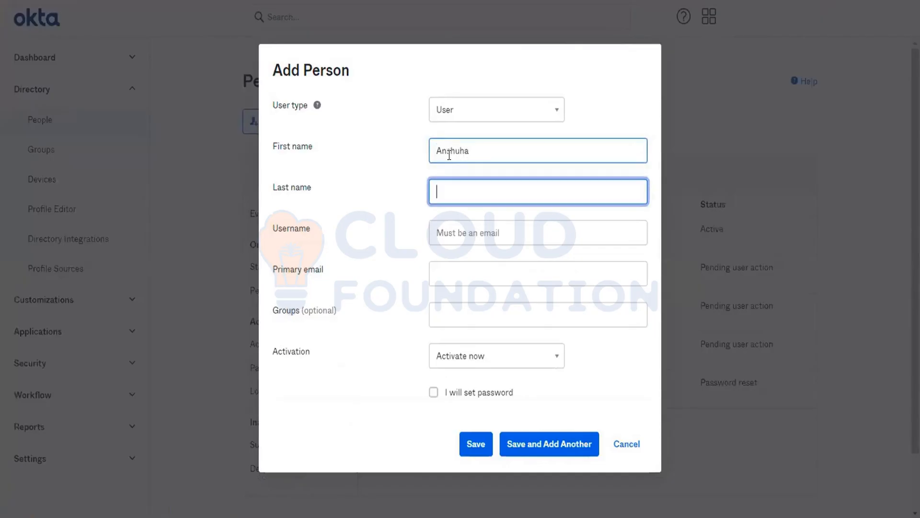
key("Tab")
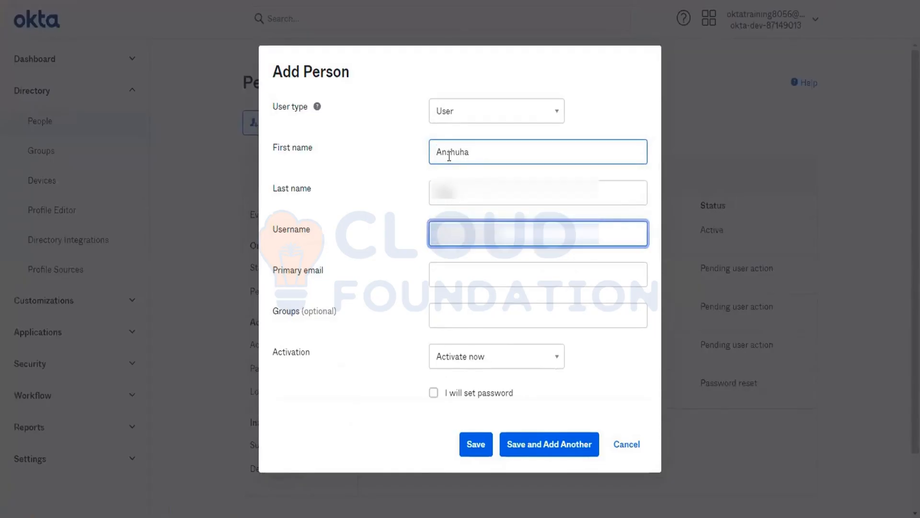
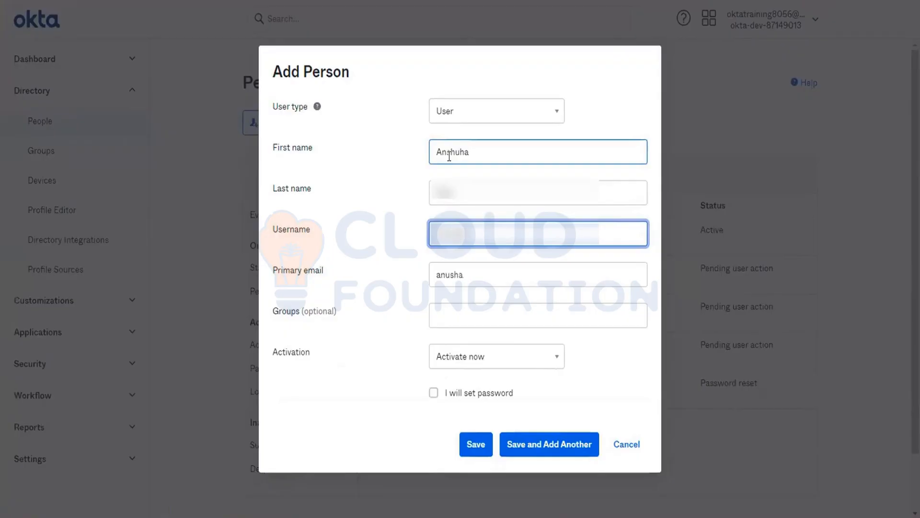
key("Tab")
key("Tab")
key("Tab")
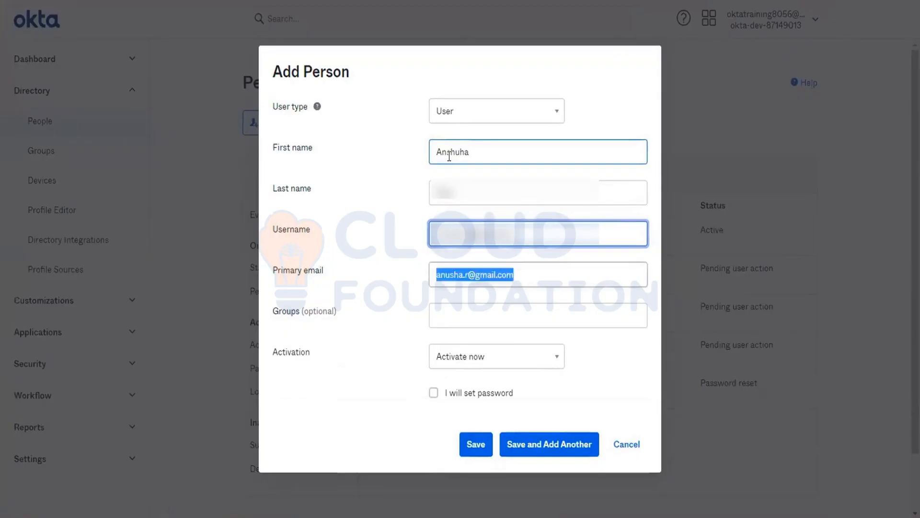
- Set an admin-chosen password without forcing a change at first login, and save the person
left_click(462, 392)
left_click(461, 387)
type("•••••••")
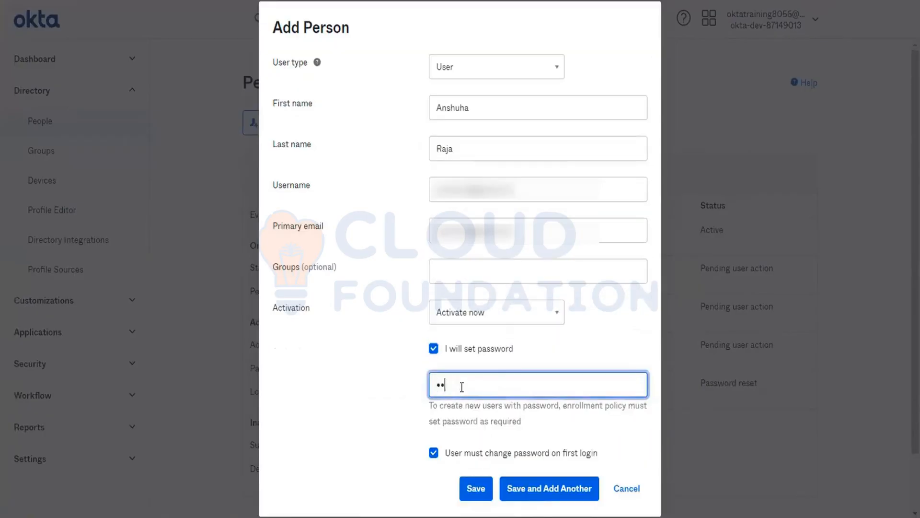
type("••••")
left_click(434, 453)
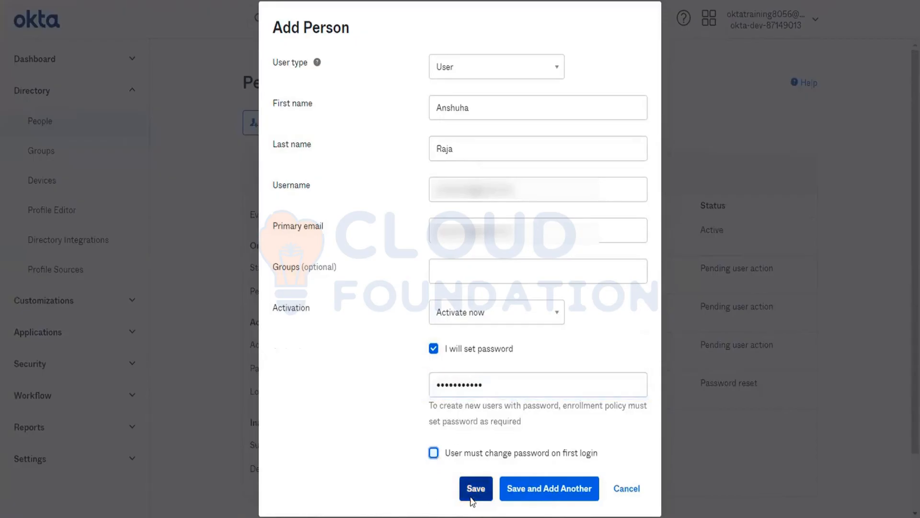
left_click(473, 490)
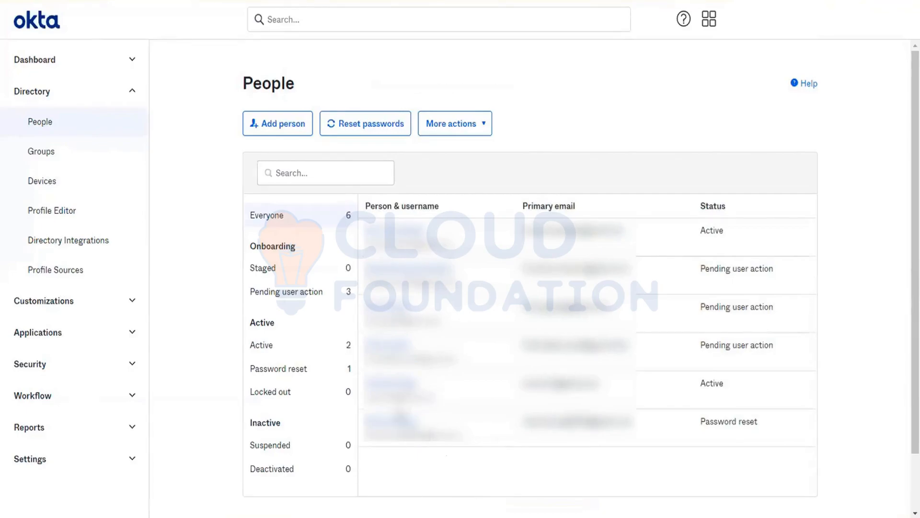
- Confirm LMS App group lists all 6 people managed by Birthrightrule, then return to Groups
left_click(52, 163)
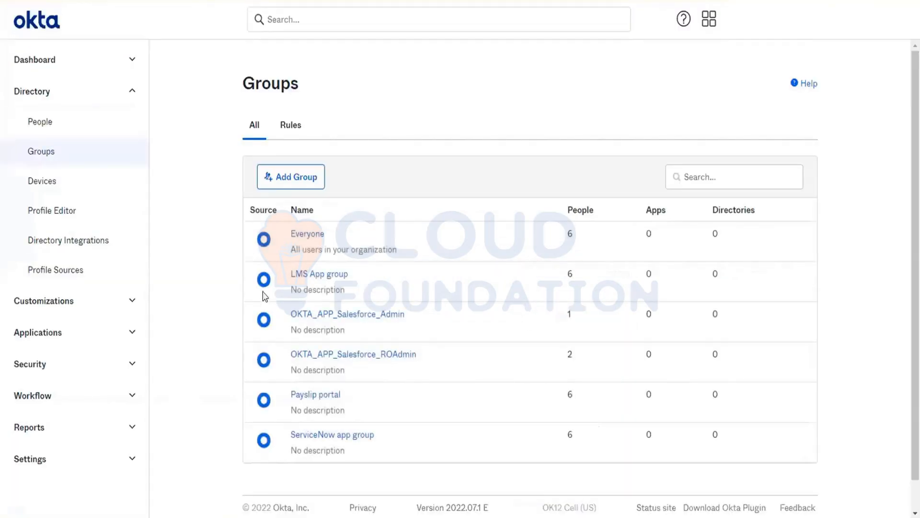
left_click(311, 278)
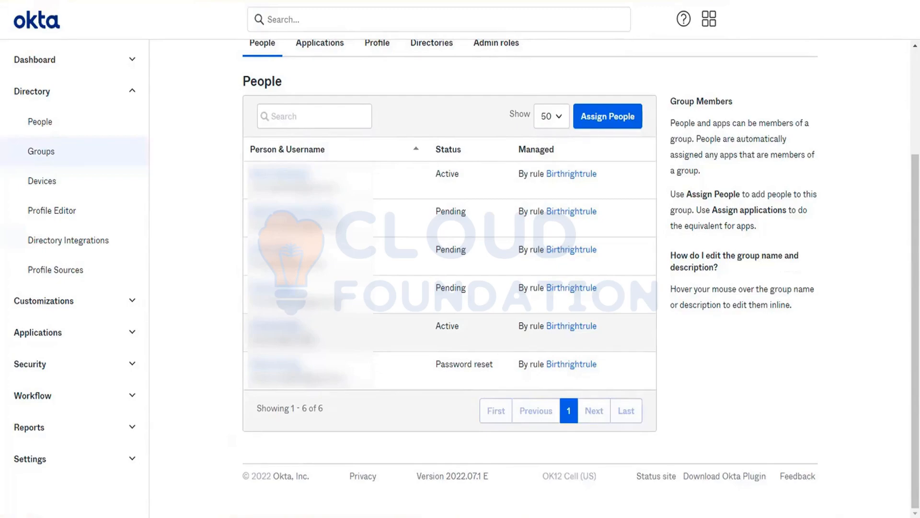
left_click(34, 163)
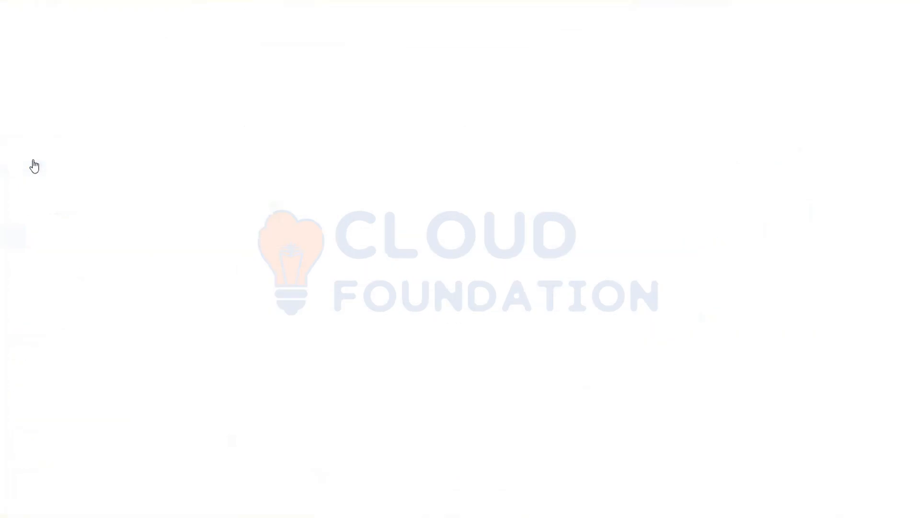
- Show the group Rules tab with Birthrightrule, GroupReplication and IndiaOnlyUsers all Active
left_click(287, 121)
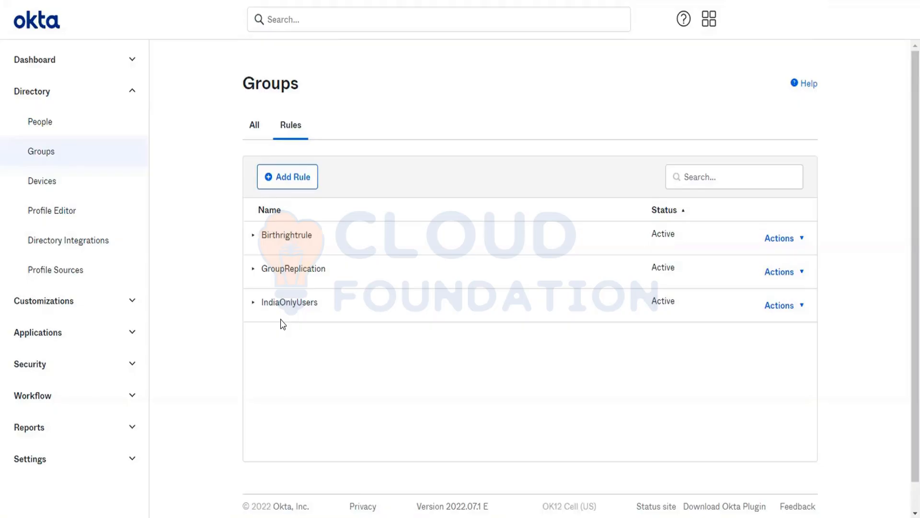
- Bring OKTA_Training_Core.pptx forward and highlight the Group Rules bullet on slide 11
left_click(460, 515)
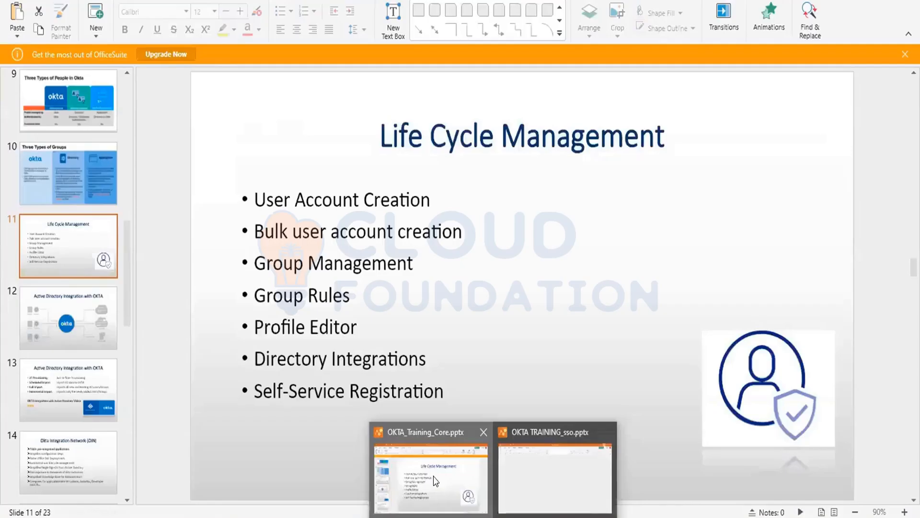
left_click(432, 462)
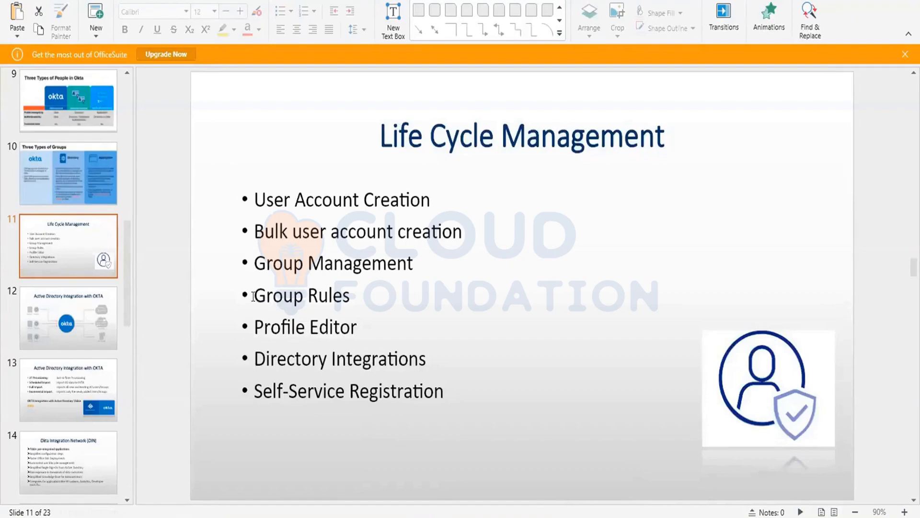
left_click_drag(267, 297, 354, 294)
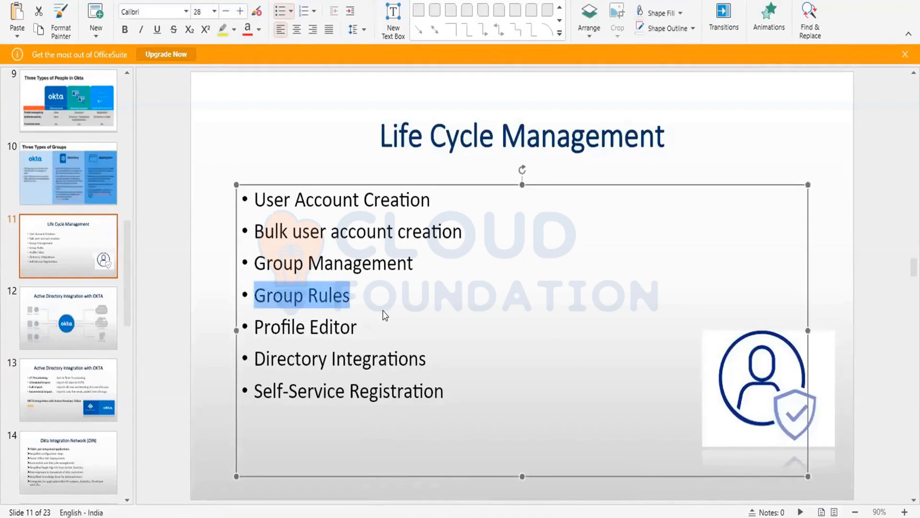
key("Escape")
key("Escape")
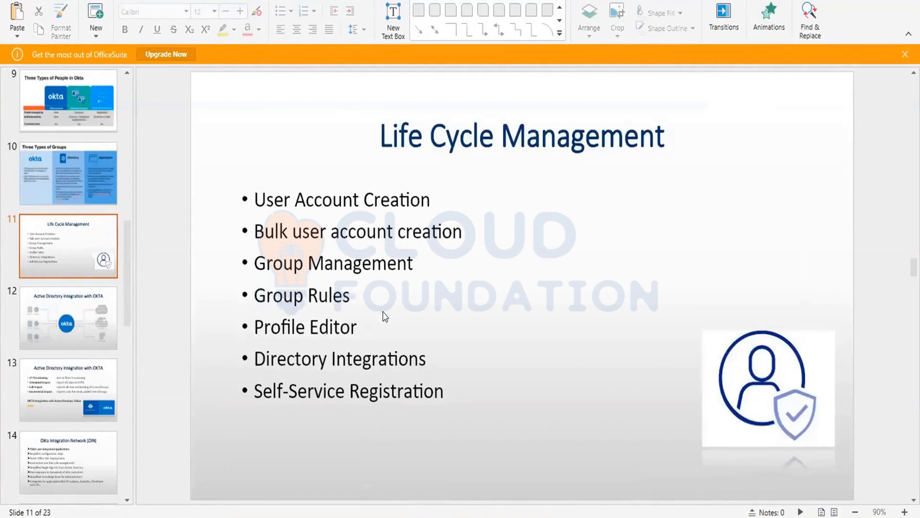
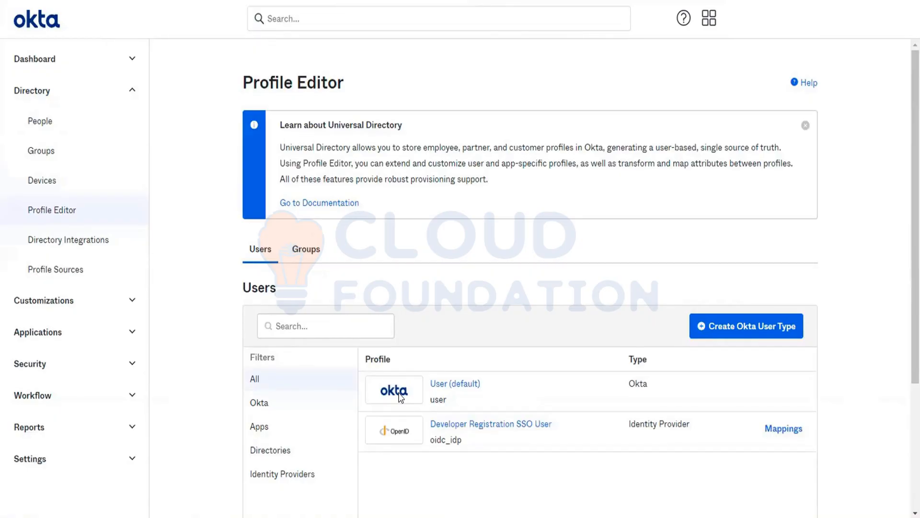
- Open the User (default) profile, highlight Username's Base attribute type, and filter to Custom attributes
left_click(441, 387)
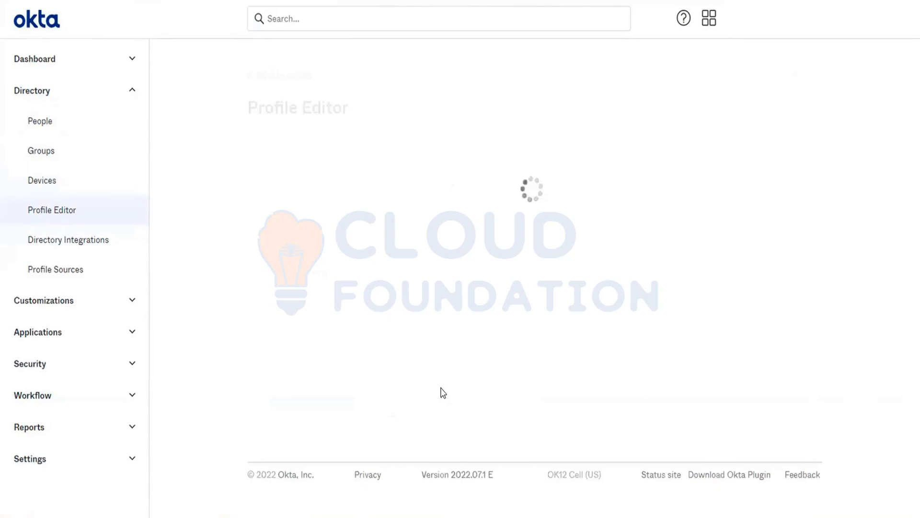
scroll(443, 392, "down", 3)
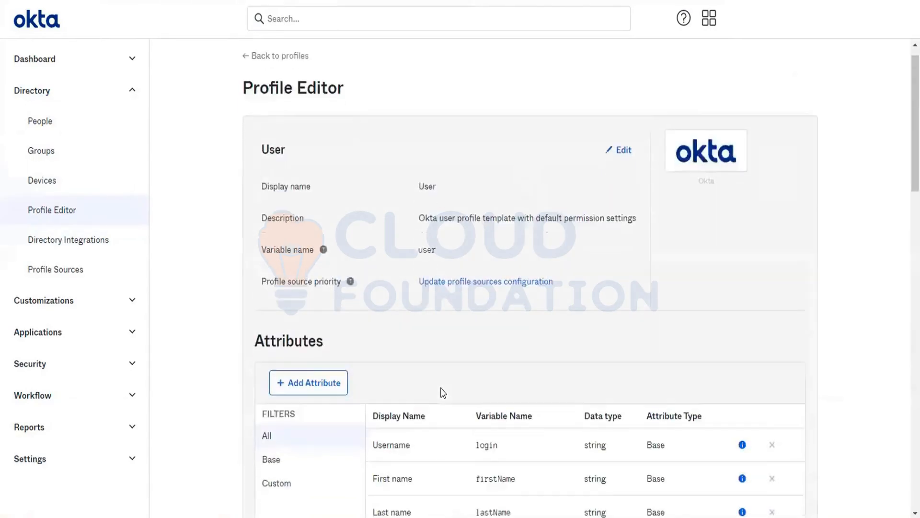
scroll(443, 392, "up", 3)
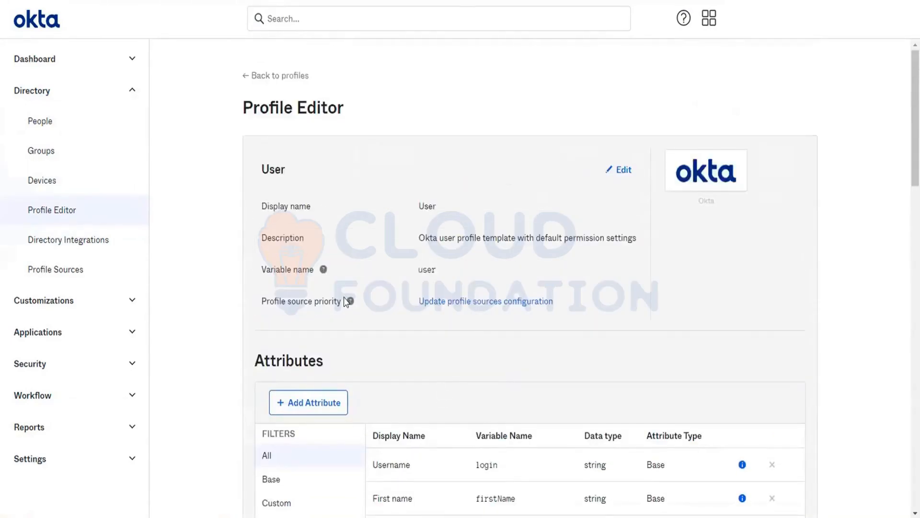
scroll(459, 436, "down", 1)
scroll(460, 435, "down", 7)
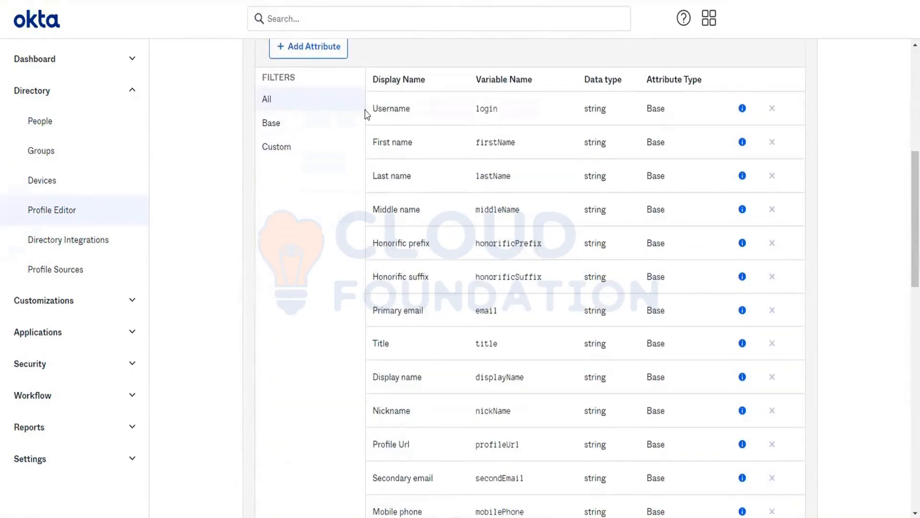
double_click(653, 109)
left_click(658, 111)
double_click(657, 111)
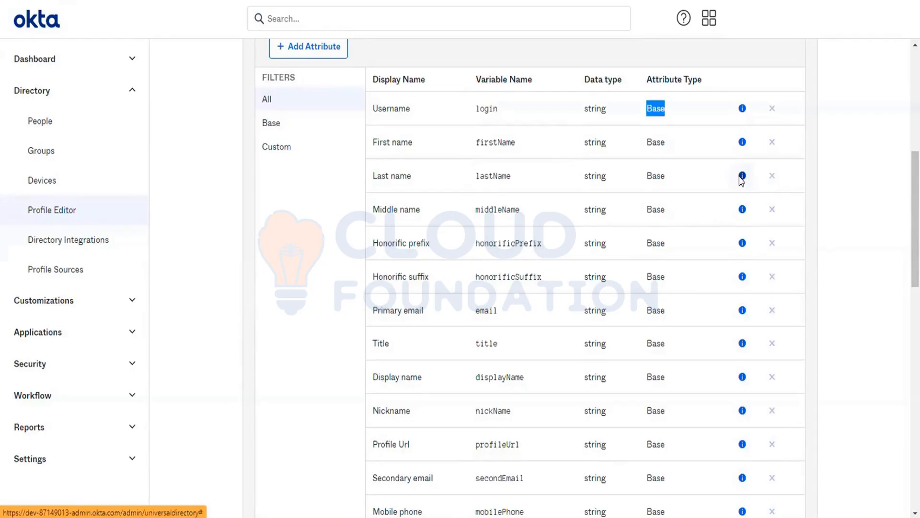
left_click(302, 157)
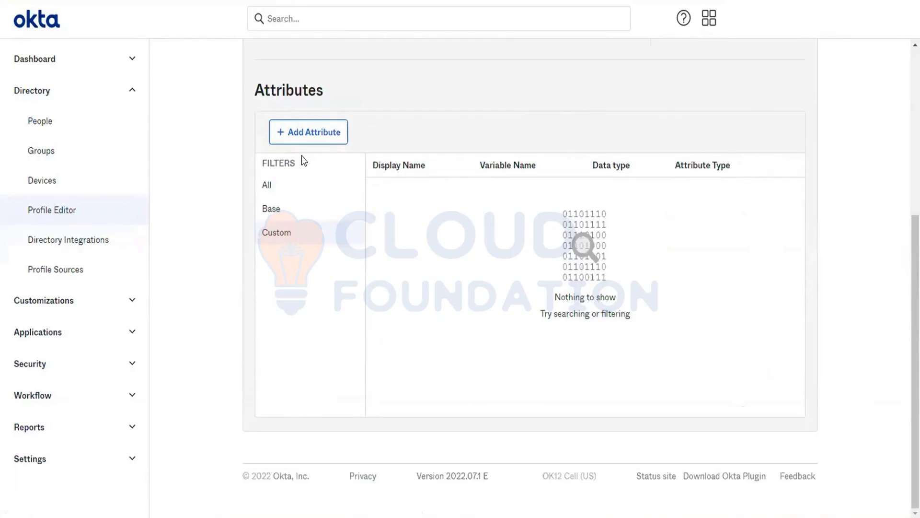
- Restart the Add Attribute form and choose number array as the data type
left_click(303, 137)
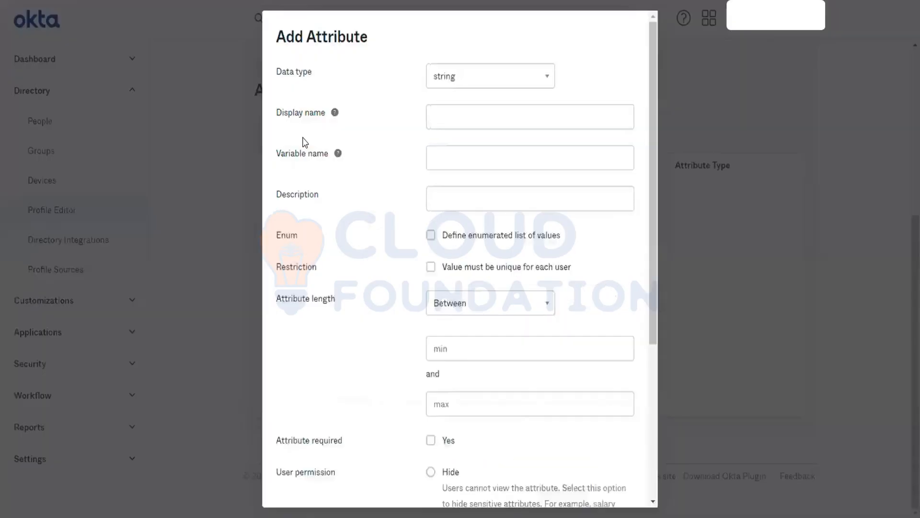
scroll(605, 418, "down", 4)
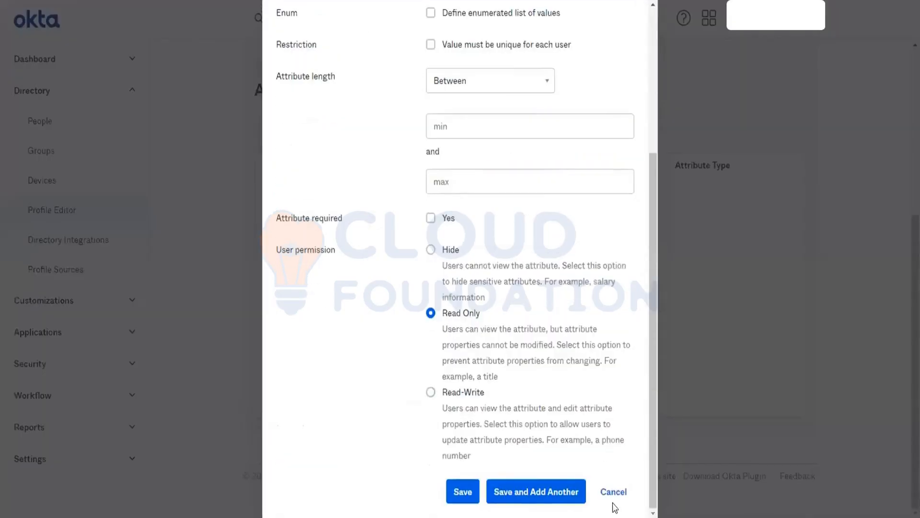
left_click(611, 498)
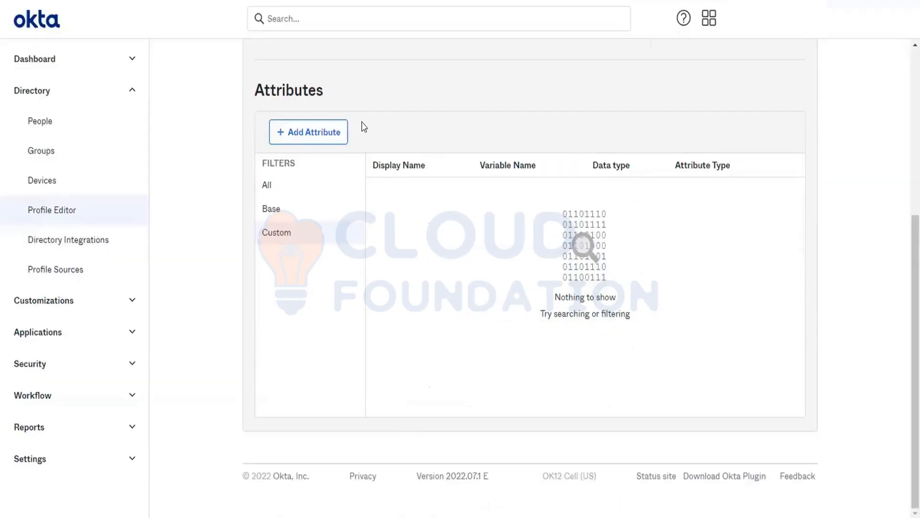
left_click(297, 128)
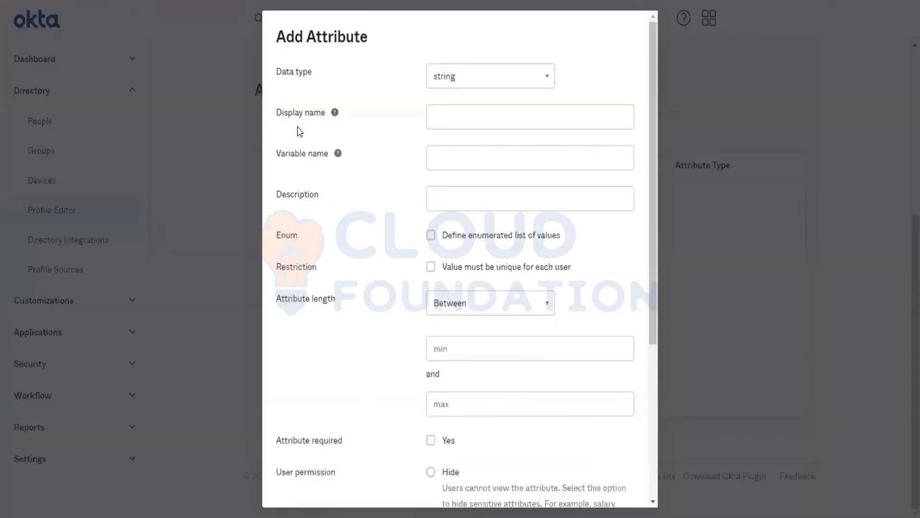
left_click(451, 76)
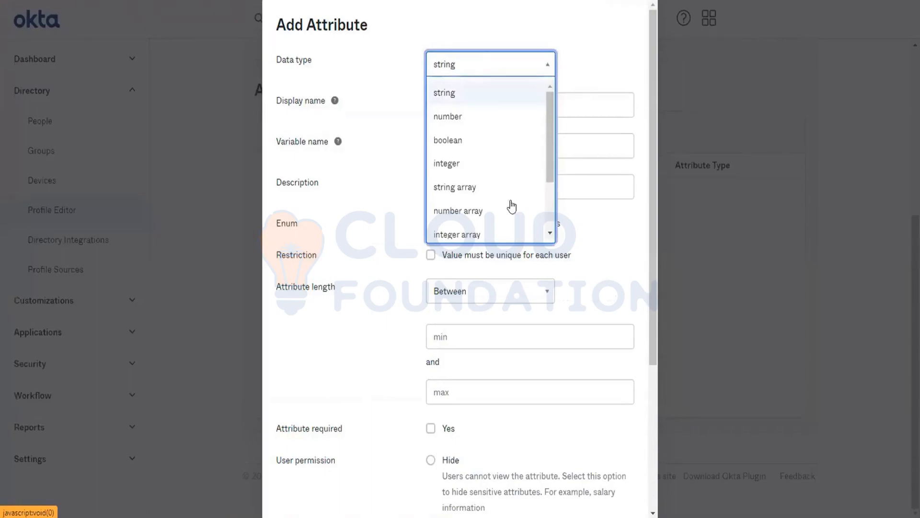
scroll(510, 206, "down", 1)
left_click(458, 205)
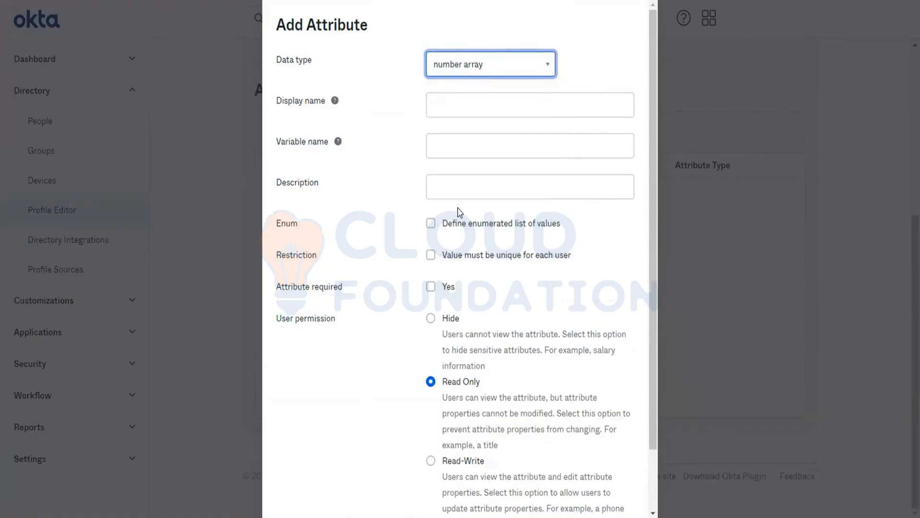
- Enter display name 'AadharCard?' and variable name aadharCard
left_click(466, 107)
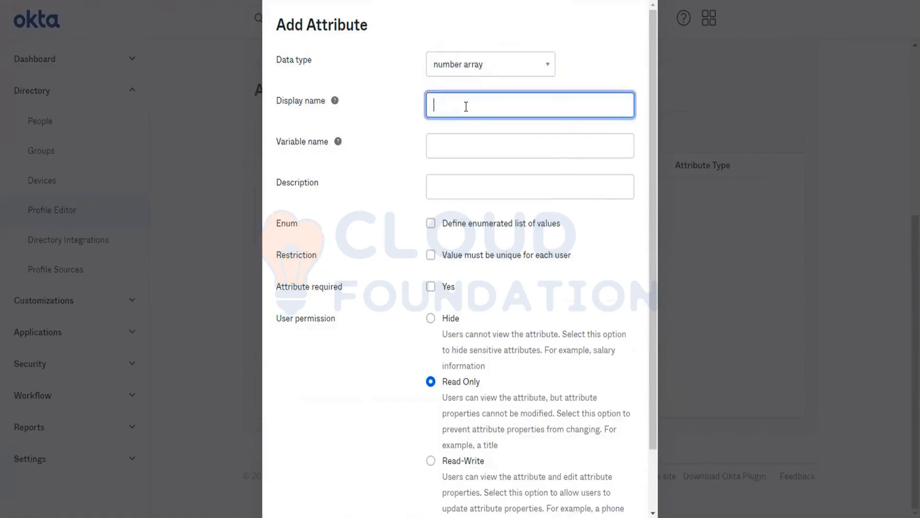
type("AadharCard")
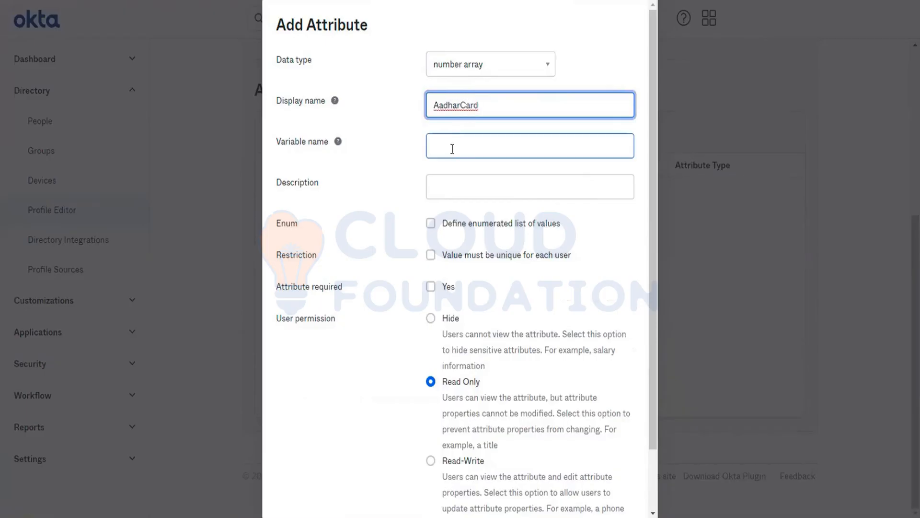
type("?")
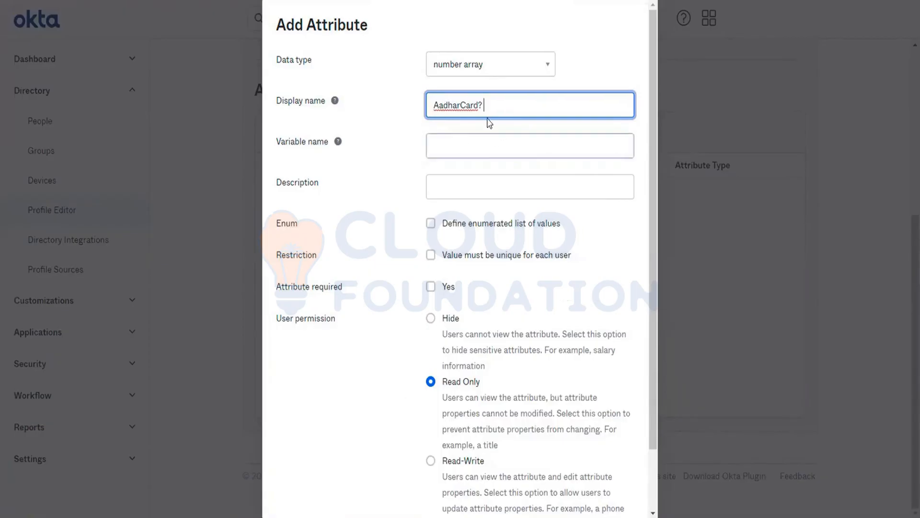
left_click(459, 140)
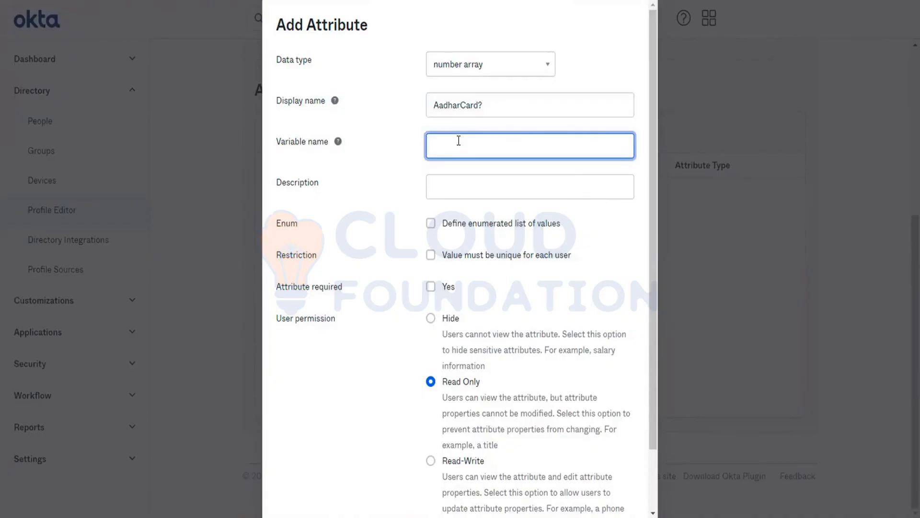
type("aadharCard")
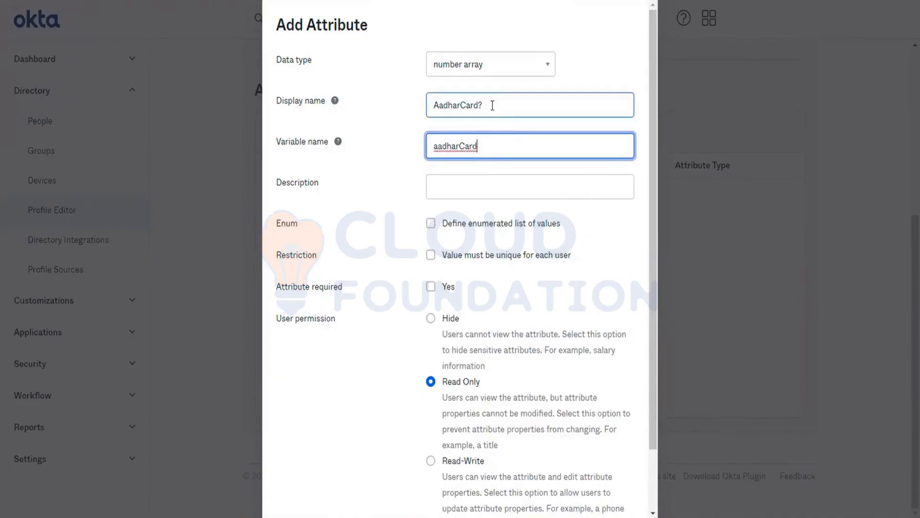
- Correct the display name to 'AadharCard for IndiaUsers' and enable an enumerated list of values
left_click_drag(491, 103, 409, 108)
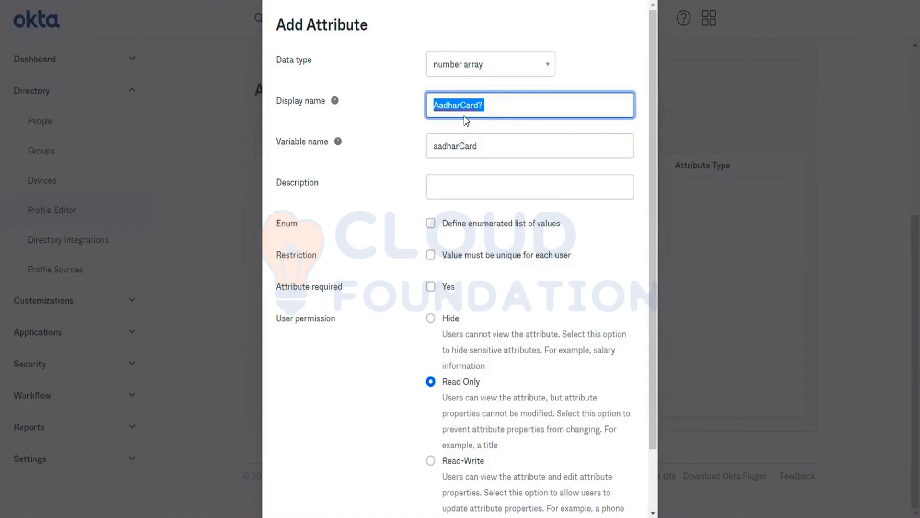
double_click(461, 151)
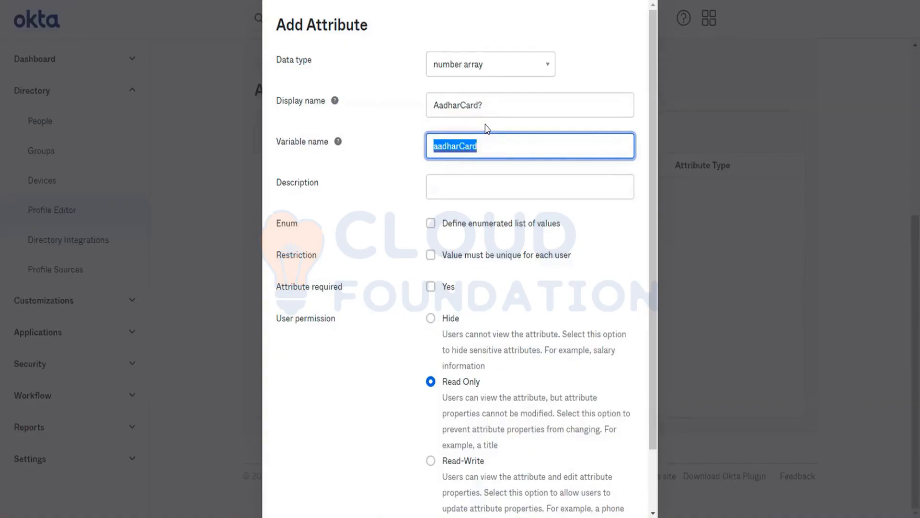
left_click(493, 104)
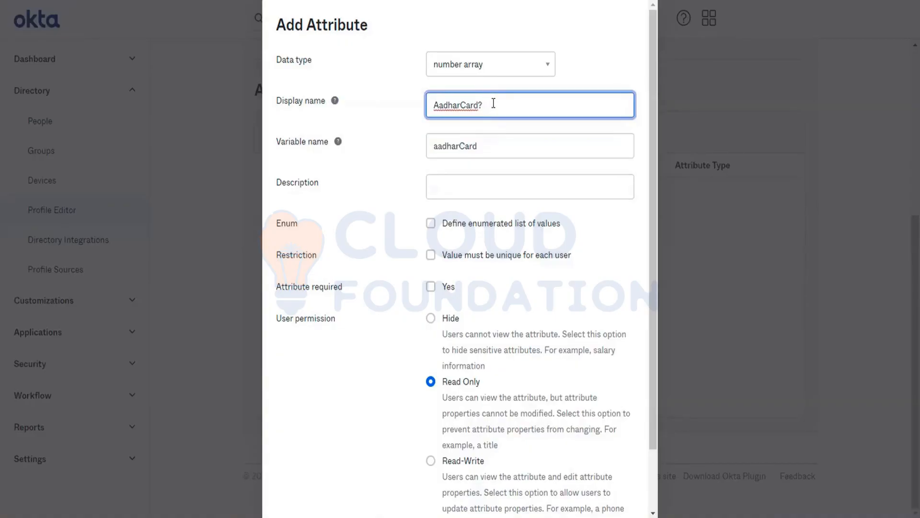
key("BackSpace")
type("for IndiaUsers")
left_click(495, 146)
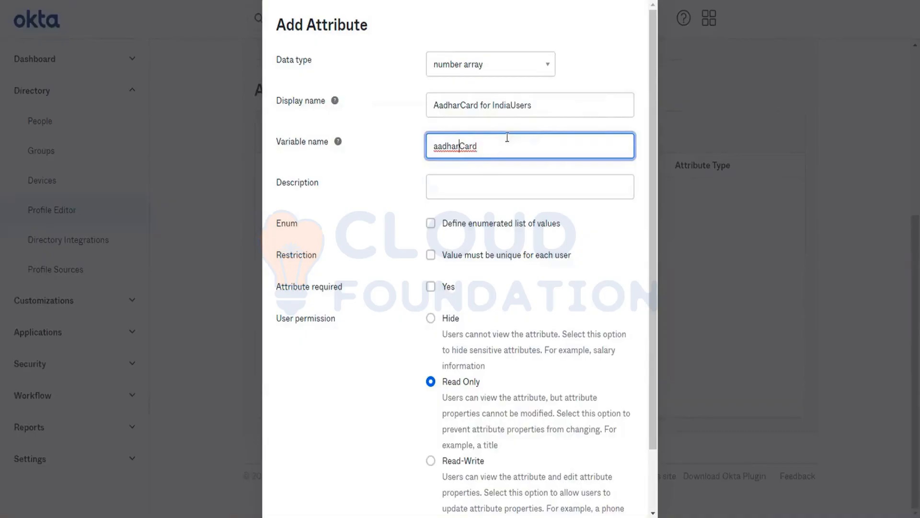
key("Left")
key("Left")
key("Left")
key("Left")
left_click(453, 192)
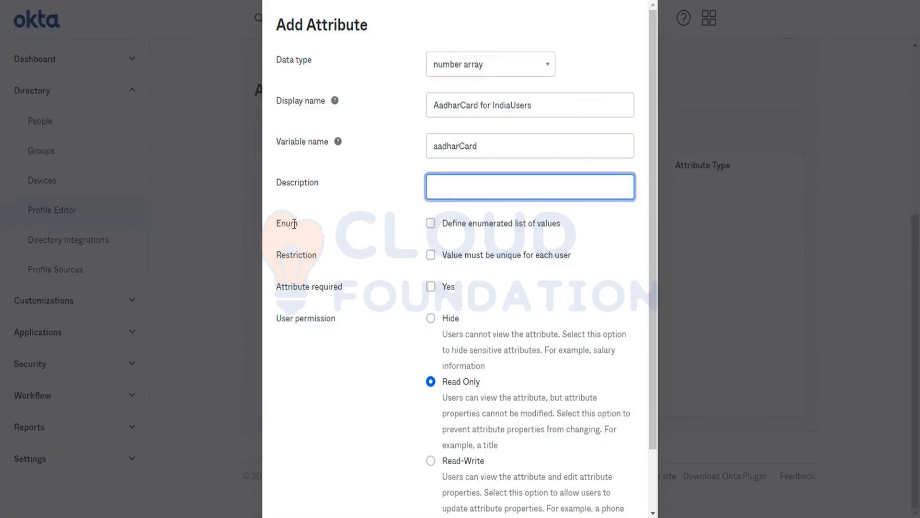
left_click(431, 224)
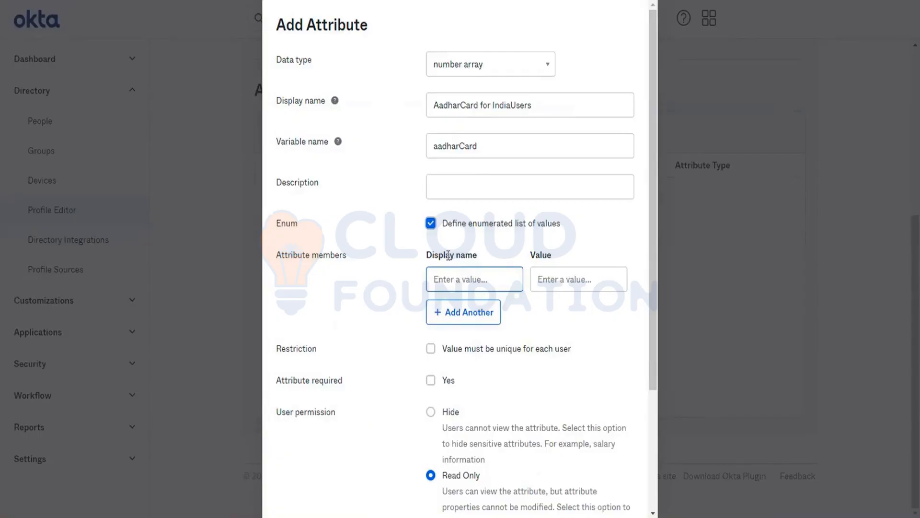
- Turn off the enumerated list and require a unique value for each user
left_click(432, 238)
left_click(430, 226)
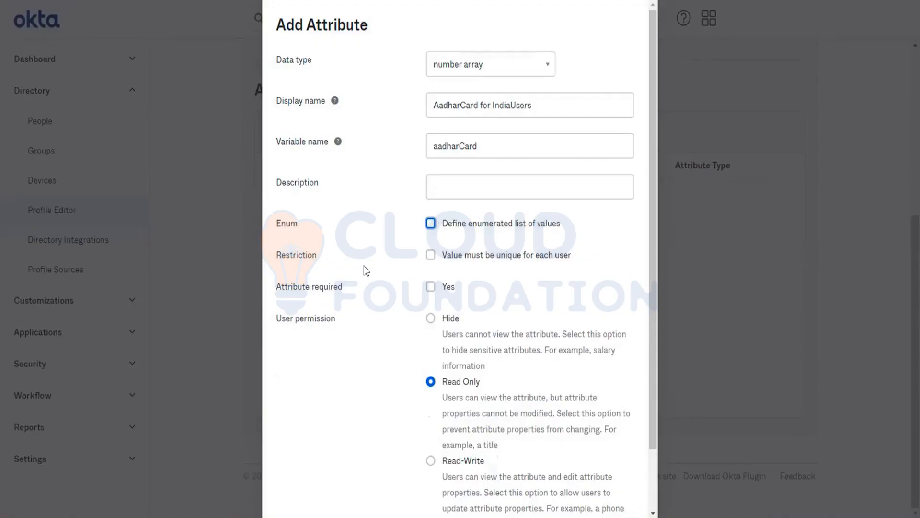
left_click(431, 256)
left_click(431, 255)
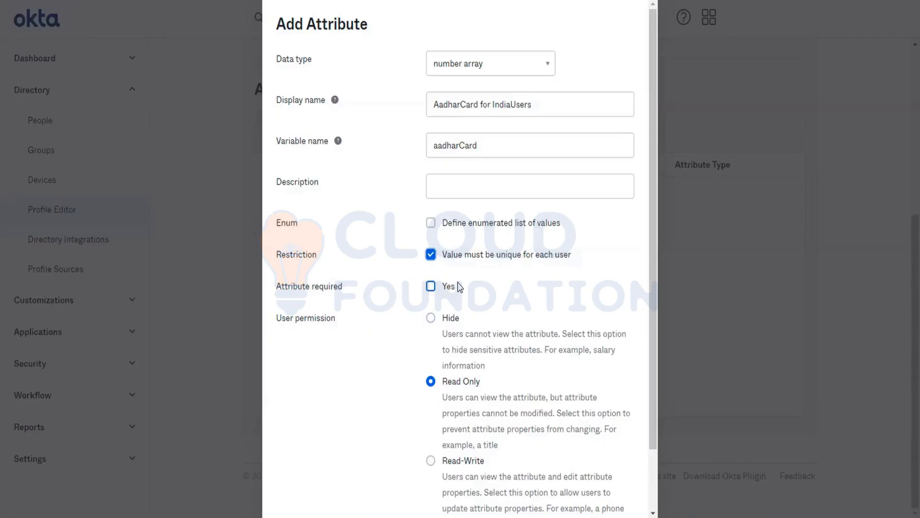
- Mark the attribute required and highlight 'title' in the Read Only explanation
left_click(431, 287)
scroll(537, 321, "down", 3)
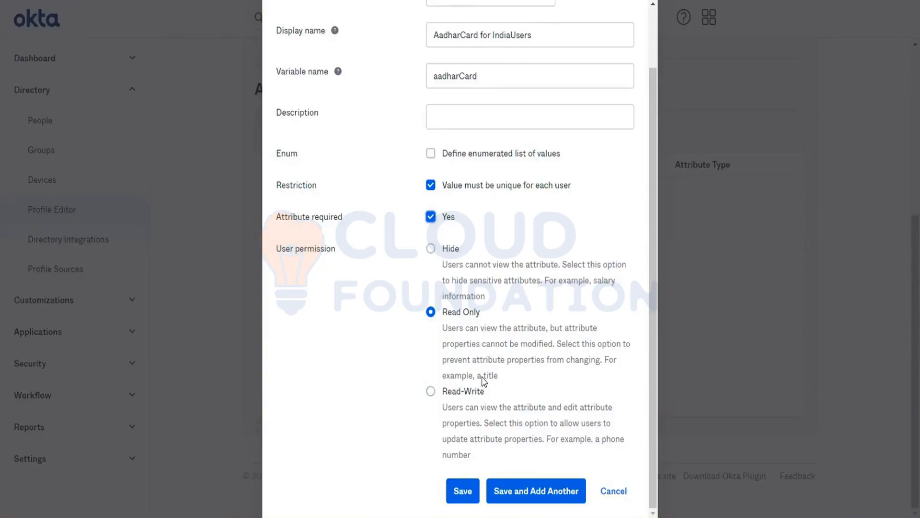
left_click_drag(483, 380, 502, 381)
left_click(494, 382)
scroll(508, 284, "up", 2)
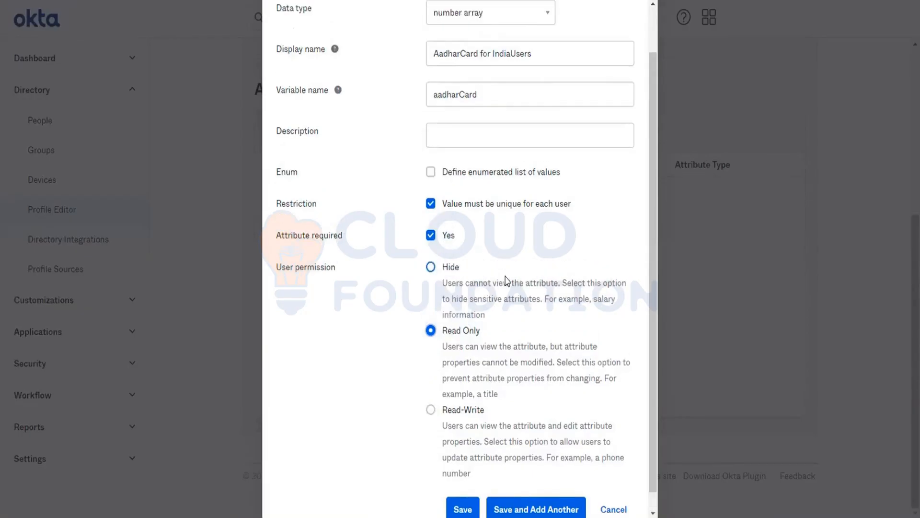
scroll(507, 279, "down", 1)
scroll(507, 280, "down", 1)
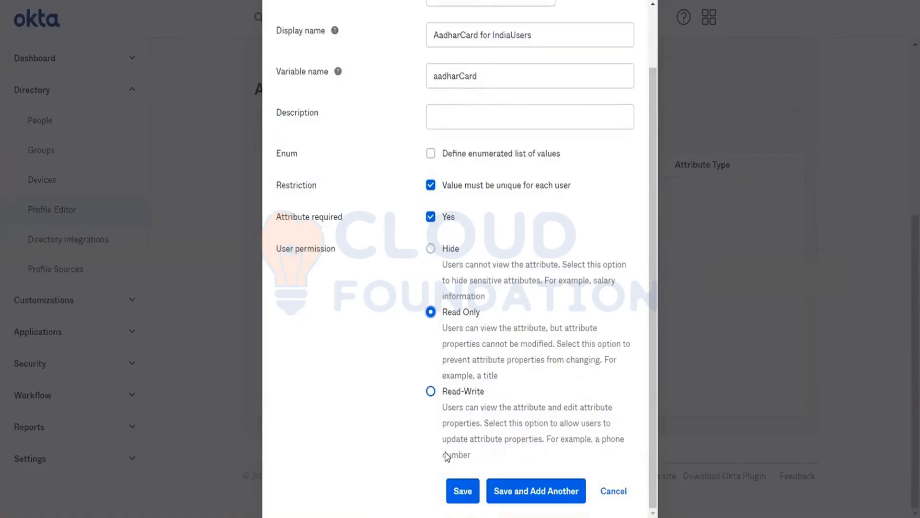
- Try saving, then change the data type from number array to number
left_click(451, 484)
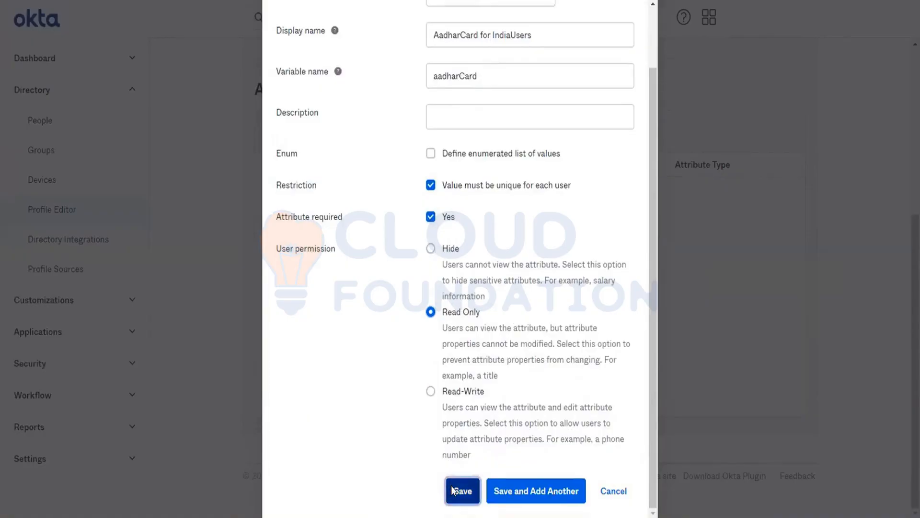
scroll(499, 229, "up", 1)
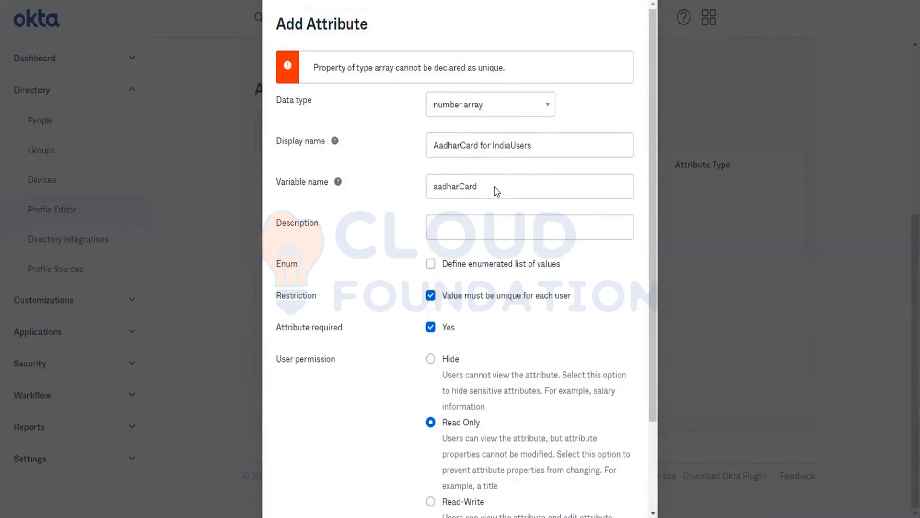
left_click(451, 115)
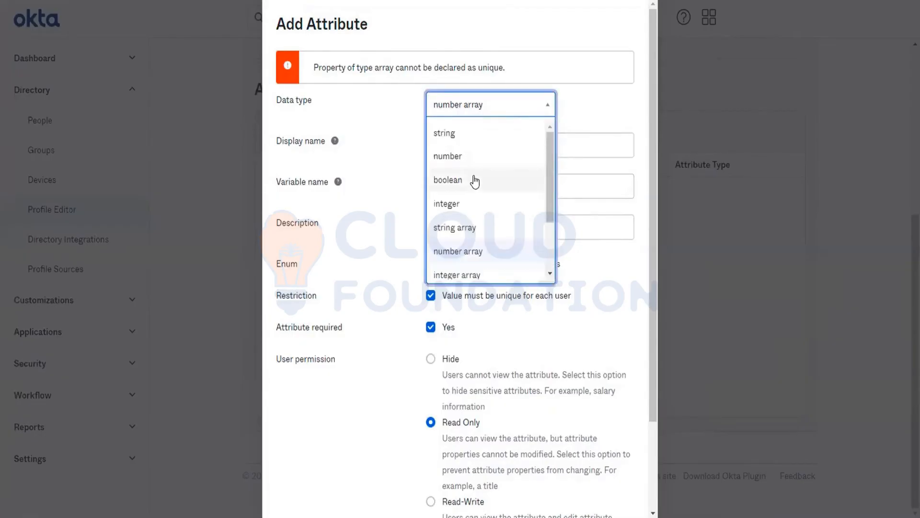
left_click(457, 155)
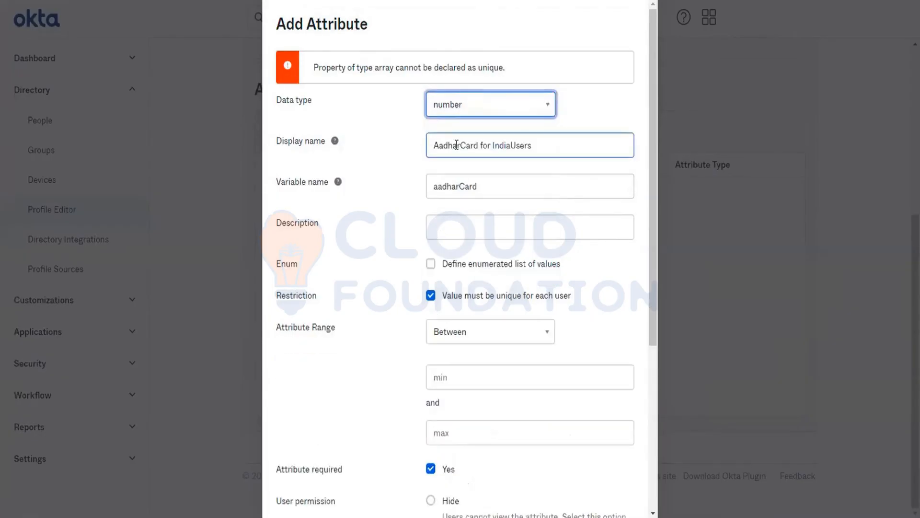
left_click(536, 324)
scroll(536, 324, "down", 1)
scroll(536, 325, "down", 1)
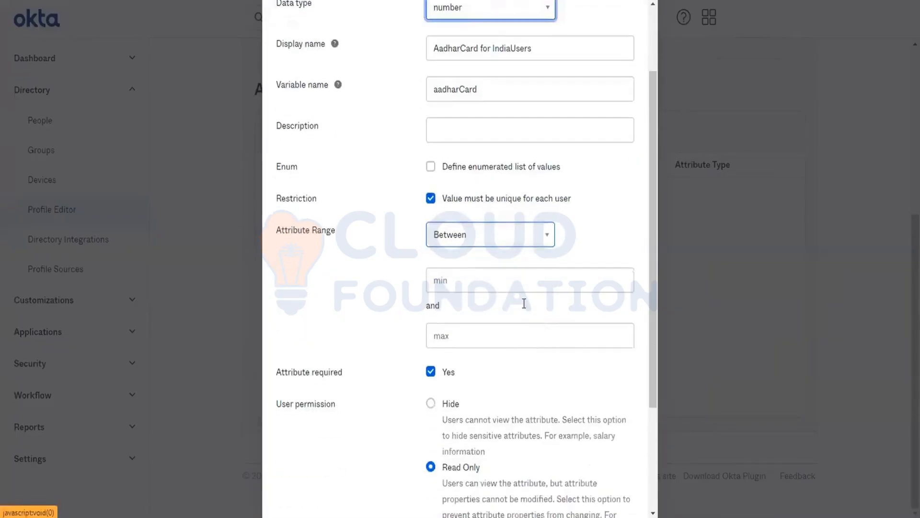
- Set the attribute range to Equals 8 instead of Between 5 and 8
left_click(485, 274)
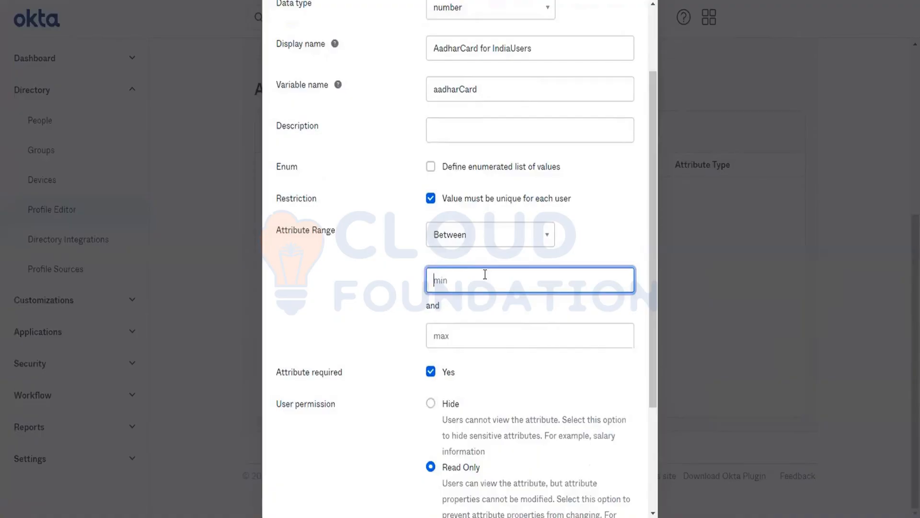
type("5")
left_click(450, 326)
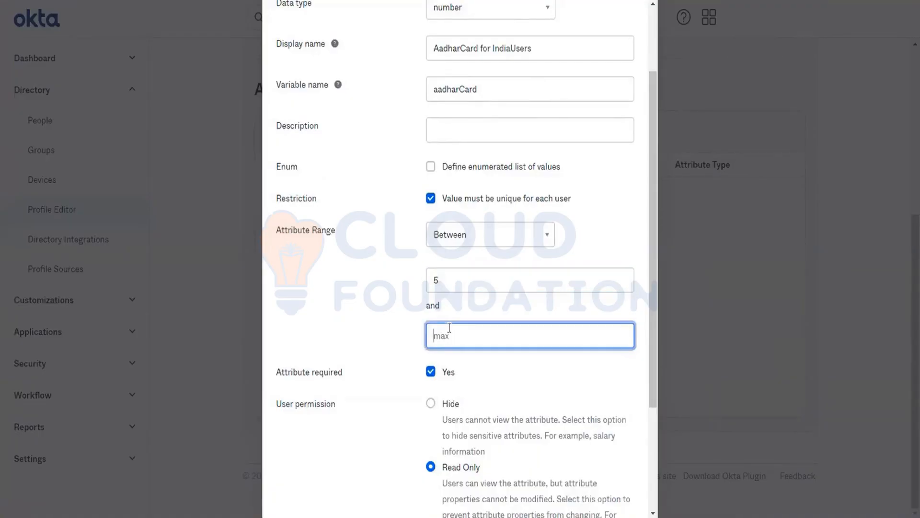
type("8")
key("BackSpace")
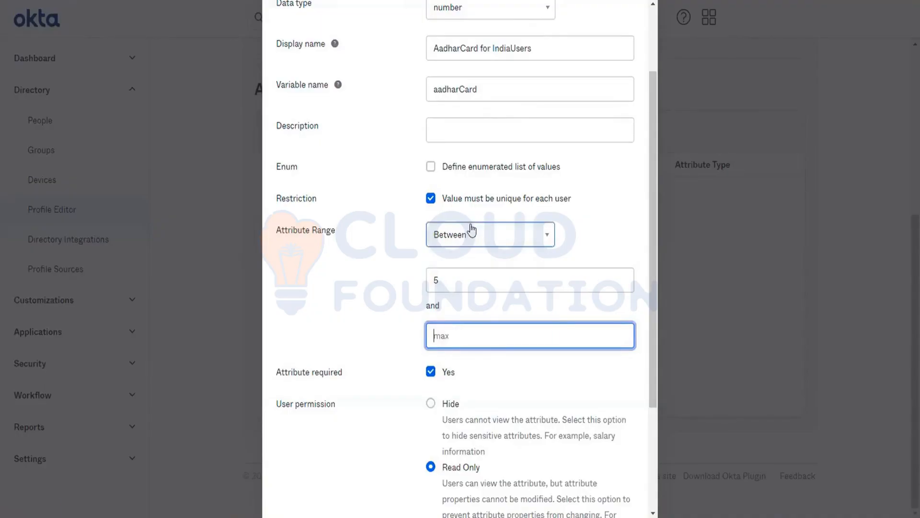
left_click(471, 231)
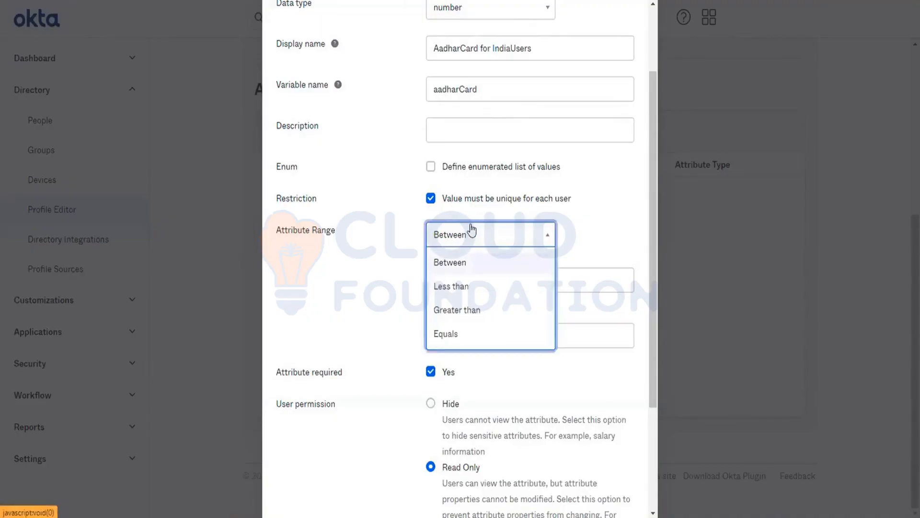
left_click(457, 332)
left_click(476, 277)
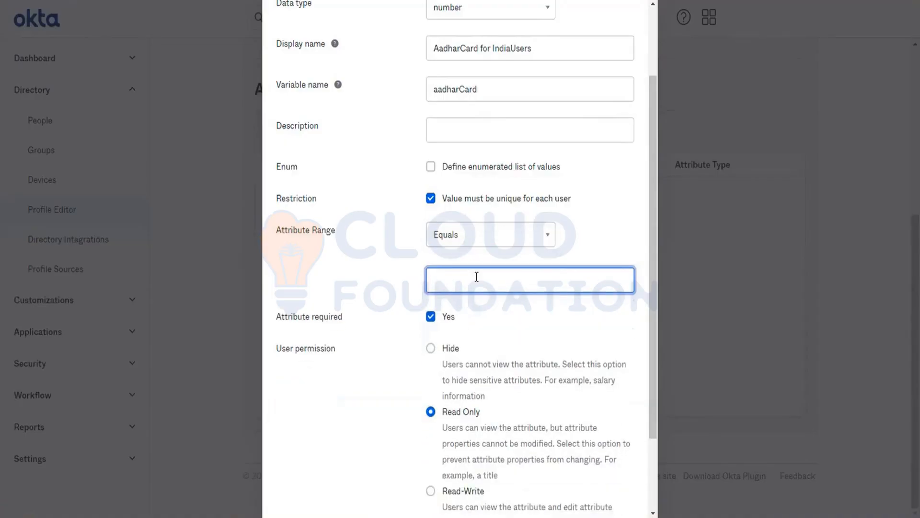
type("8")
- Submit the attribute again; it's rejected because number properties can't be unique
scroll(476, 277, "down", 1)
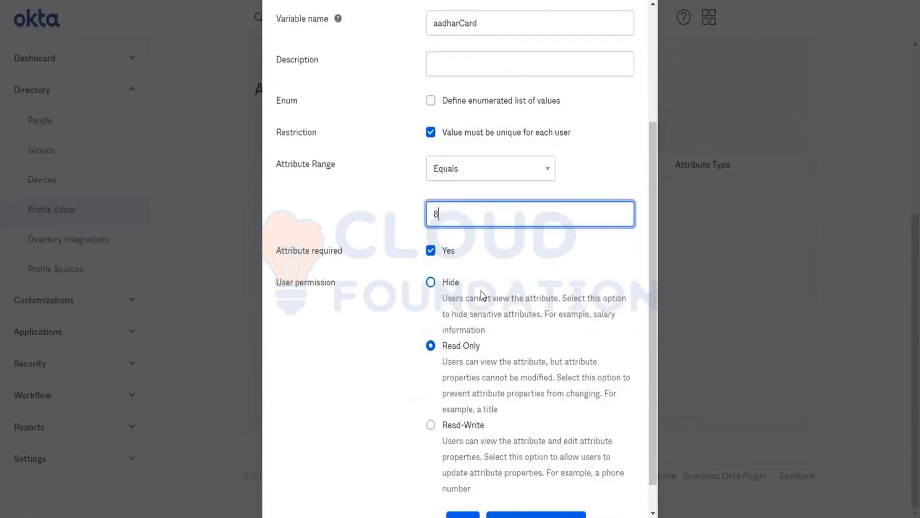
scroll(482, 290, "down", 1)
key("Return")
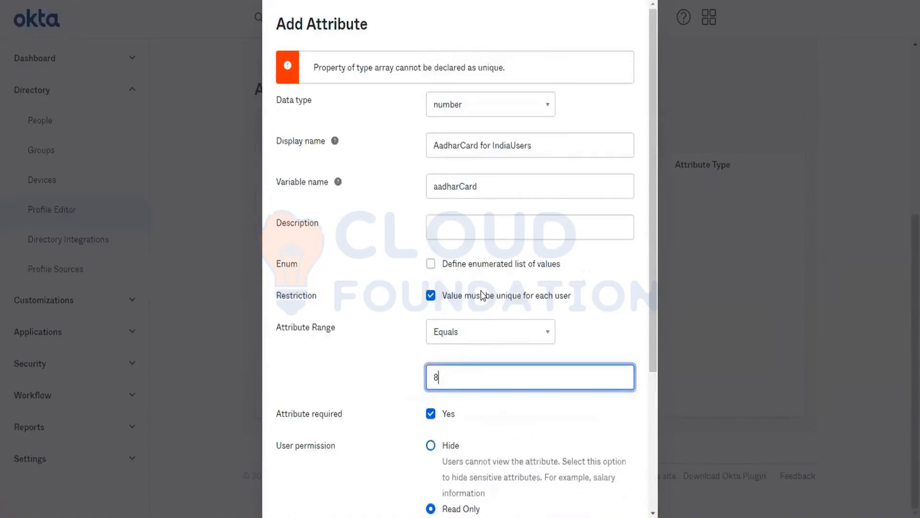
scroll(482, 293, "down", 3)
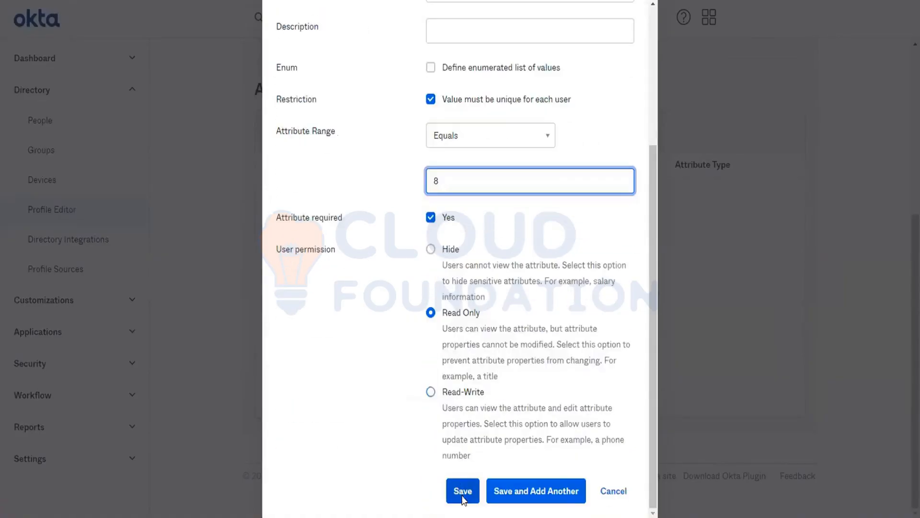
left_click(463, 497)
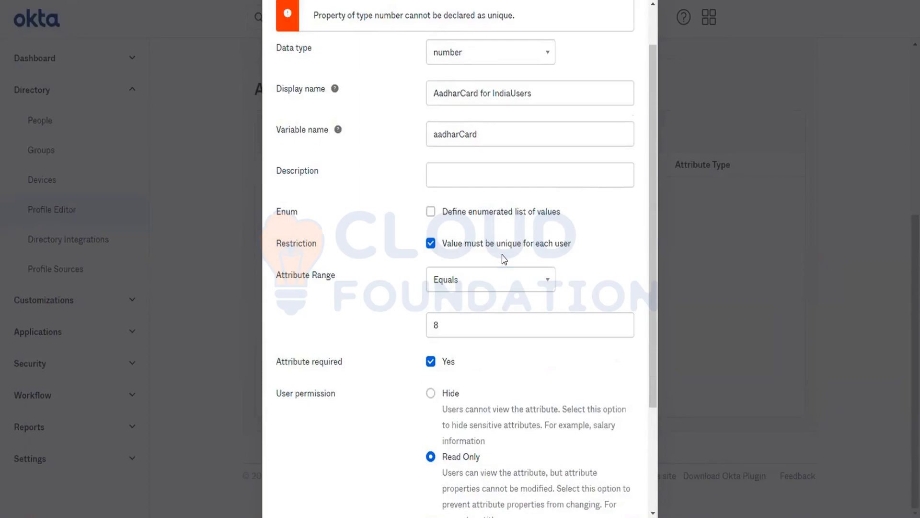
- Uncheck 'Value must be unique for each user' and save the aadharCard attribute
scroll(504, 257, "up", 1)
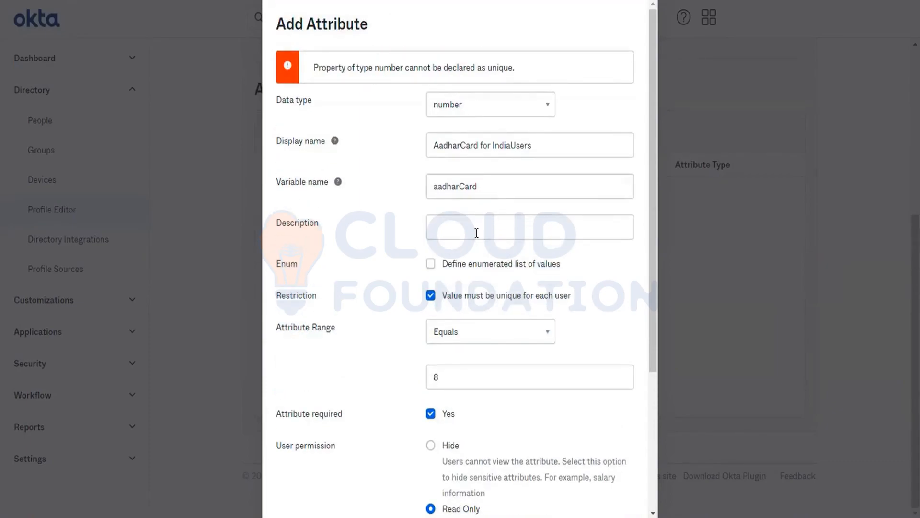
left_click(431, 295)
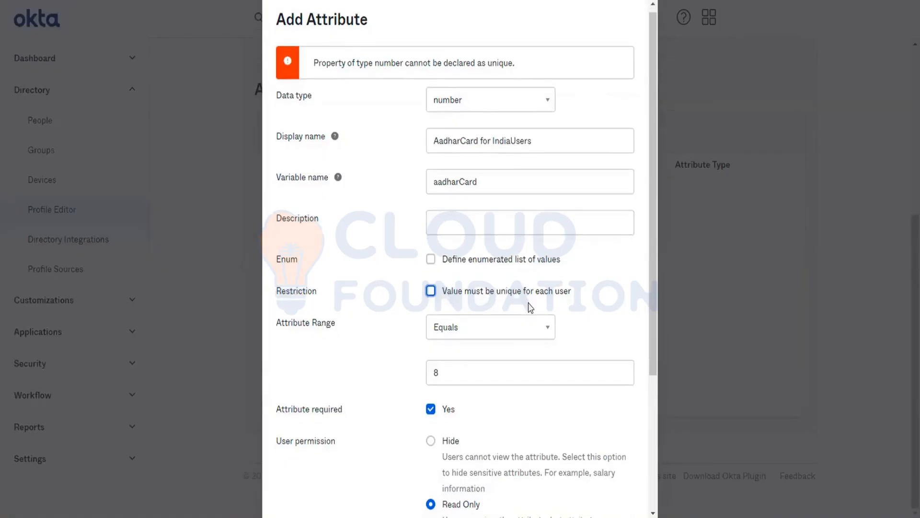
scroll(529, 305, "down", 1)
scroll(471, 349, "down", 4)
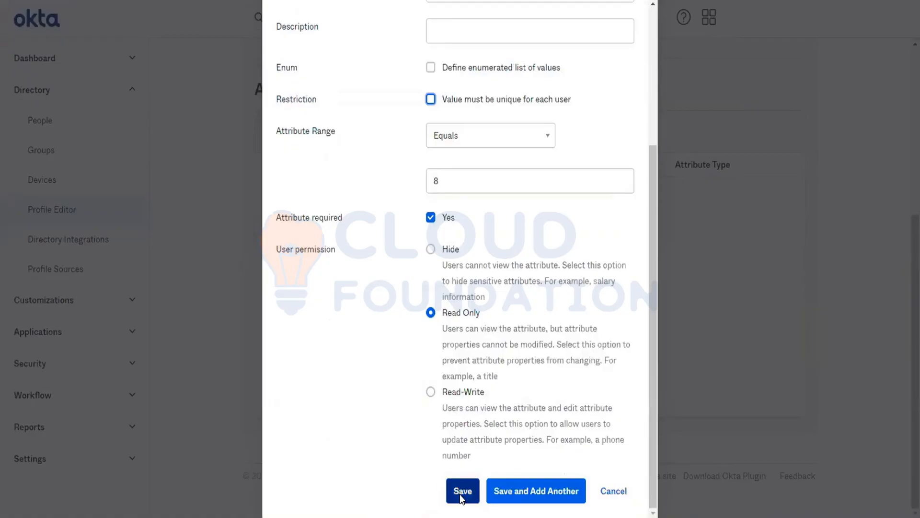
left_click(461, 493)
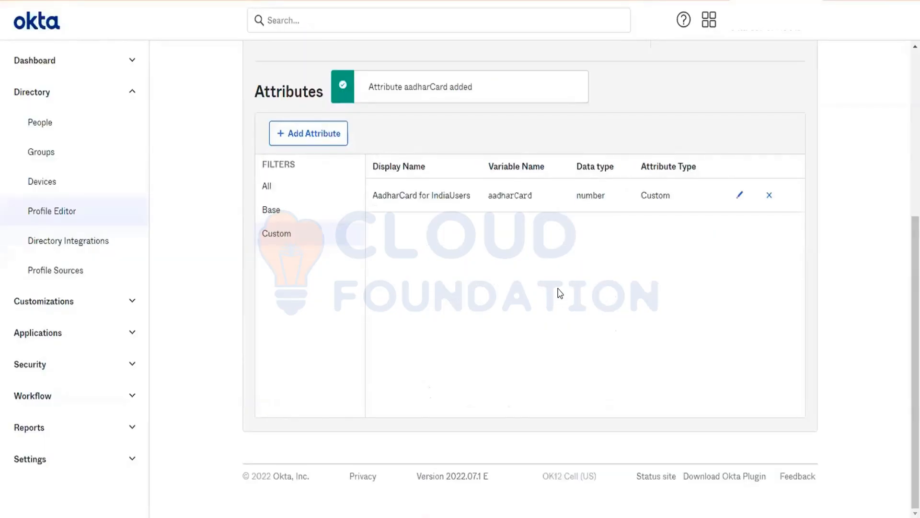
scroll(560, 296, "up", 5)
scroll(560, 296, "down", 5)
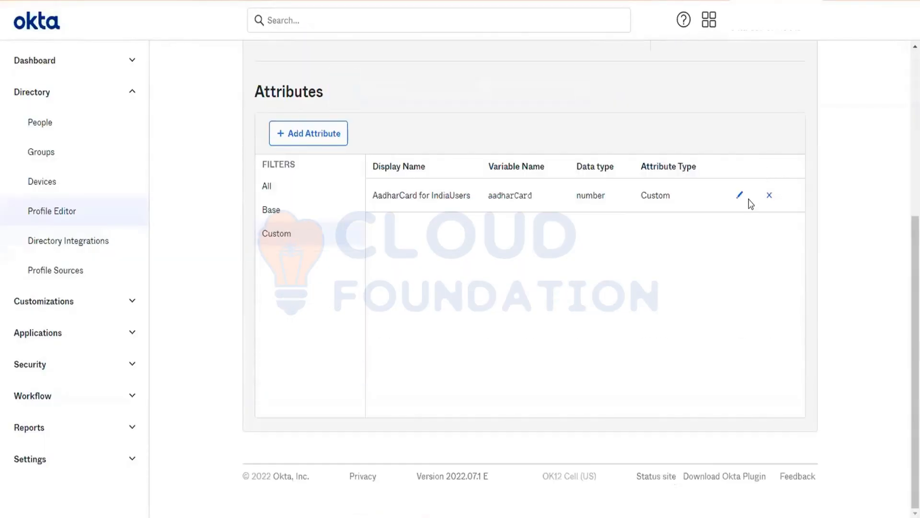
left_click(740, 200)
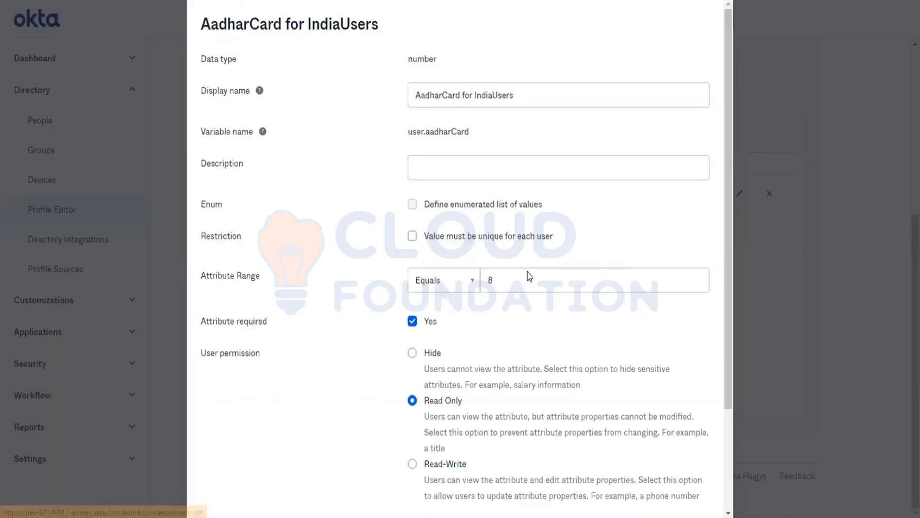
scroll(545, 339, "down", 3)
scroll(623, 408, "up", 3)
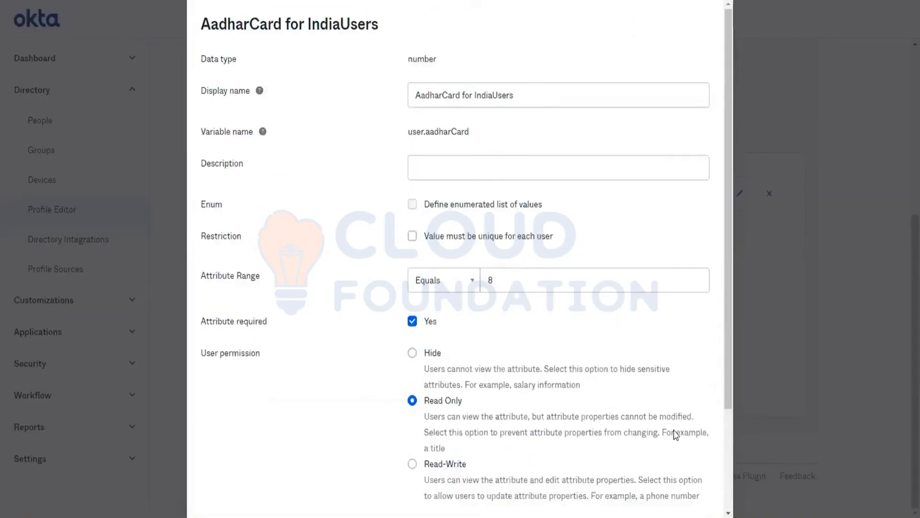
scroll(678, 435, "down", 3)
left_click(677, 496)
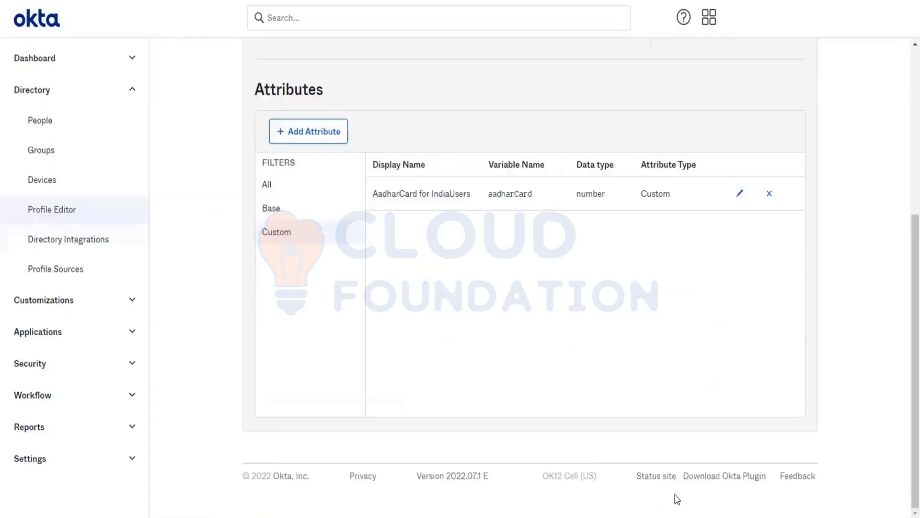
left_click(275, 209)
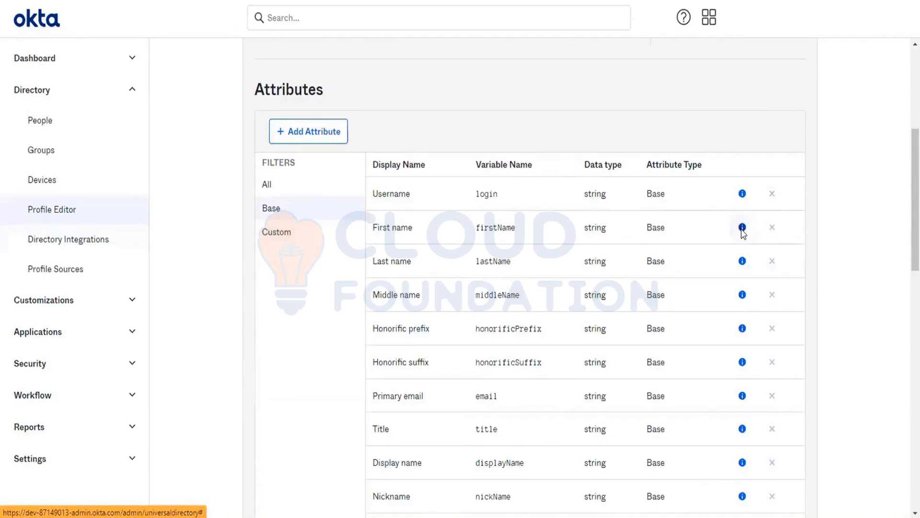
left_click(289, 232)
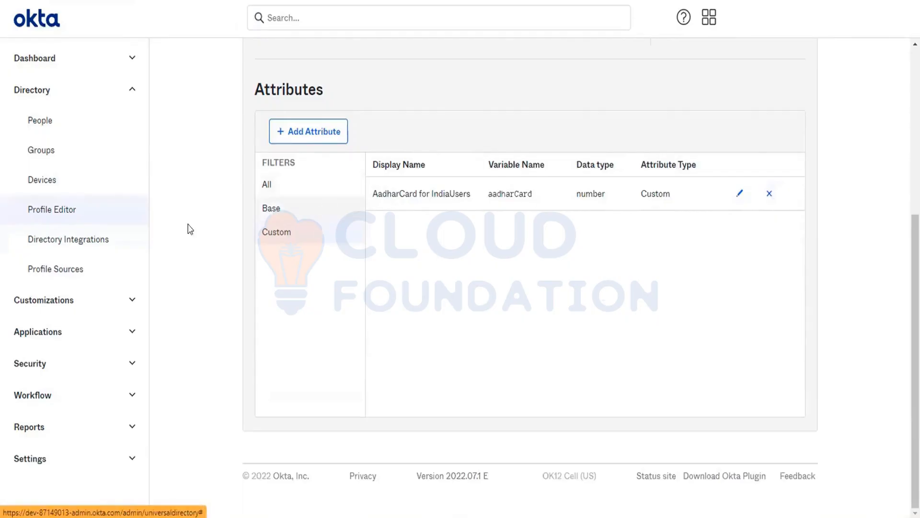
- Start adding a person from People and point out the AadharCard for IndiaUsers field
left_click(66, 129)
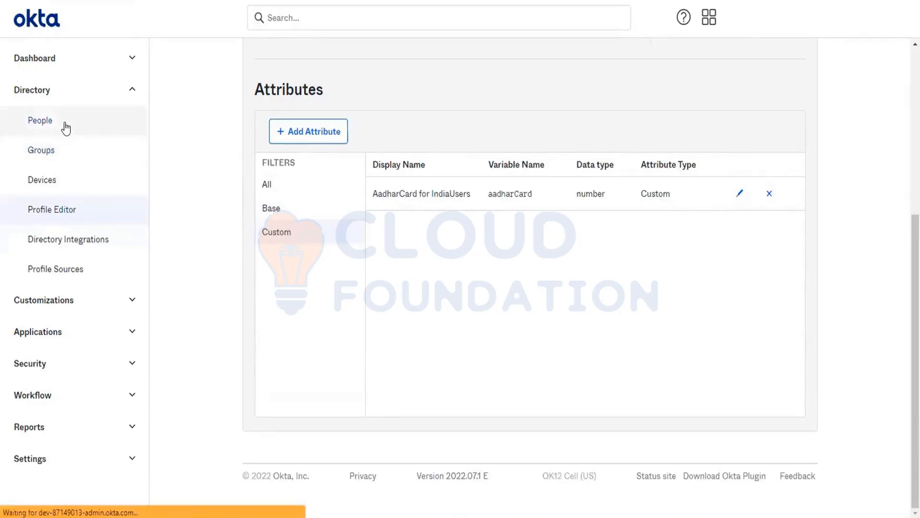
left_click(250, 115)
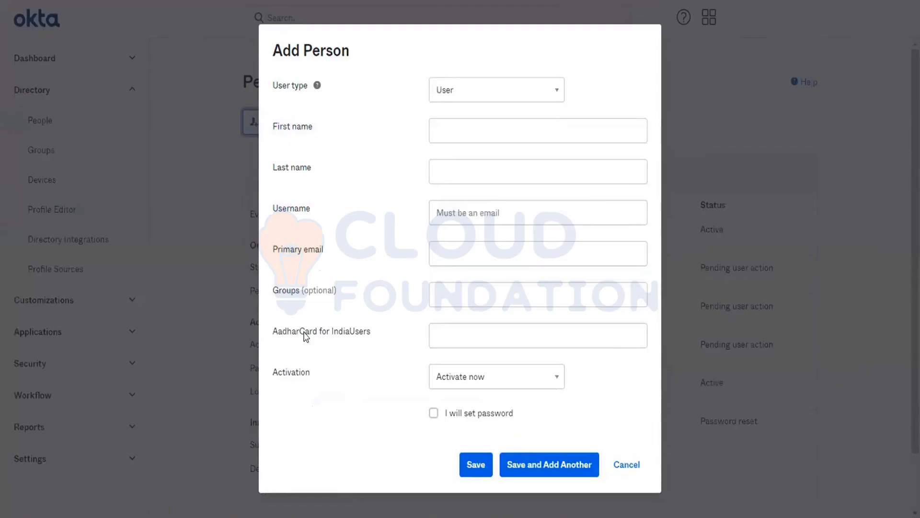
triple_click(304, 335)
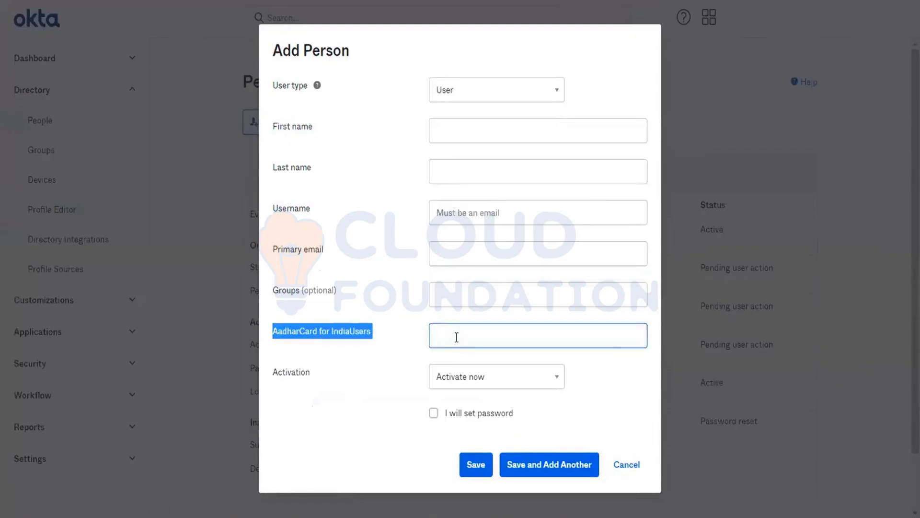
- Enter the person's first and last name, e-mail username, and AadharCard value 12345
left_click(460, 131)
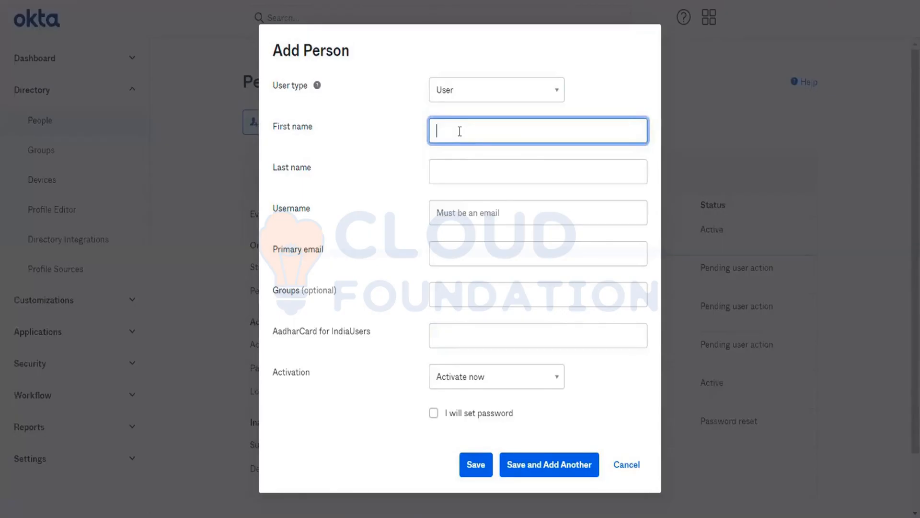
key("Tab")
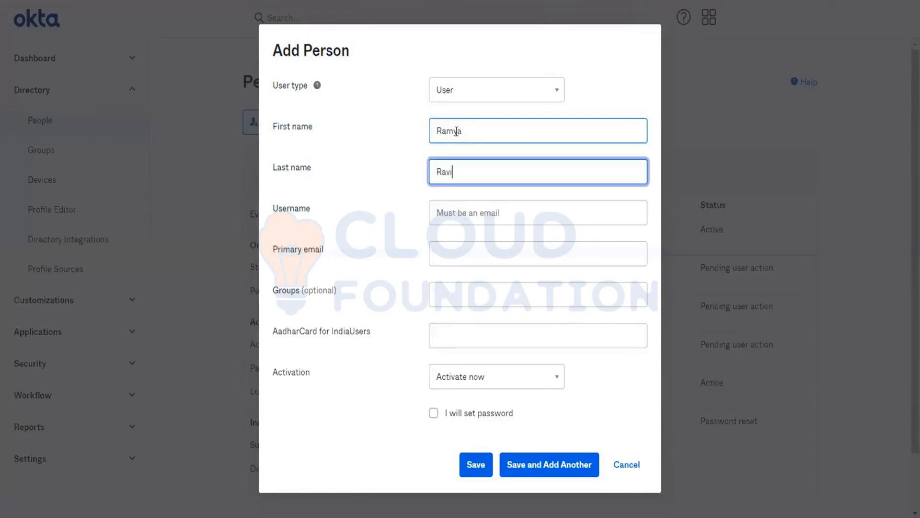
key("Tab")
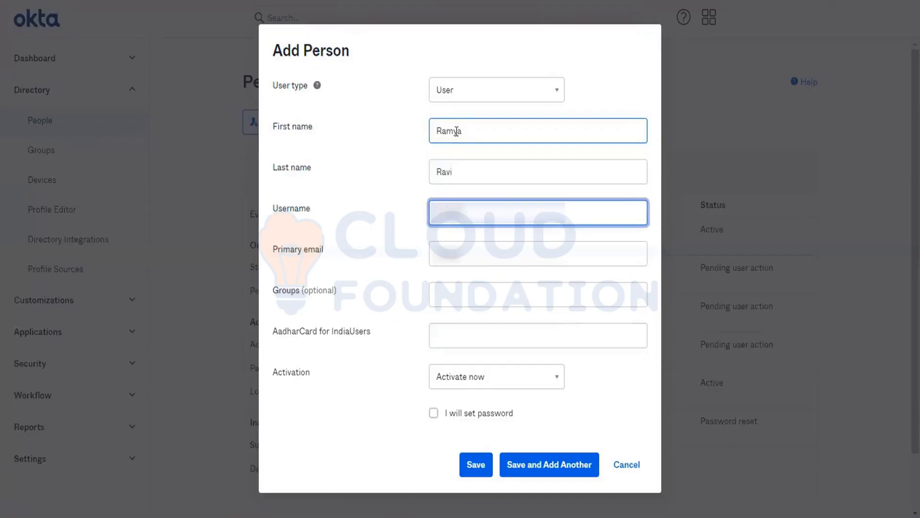
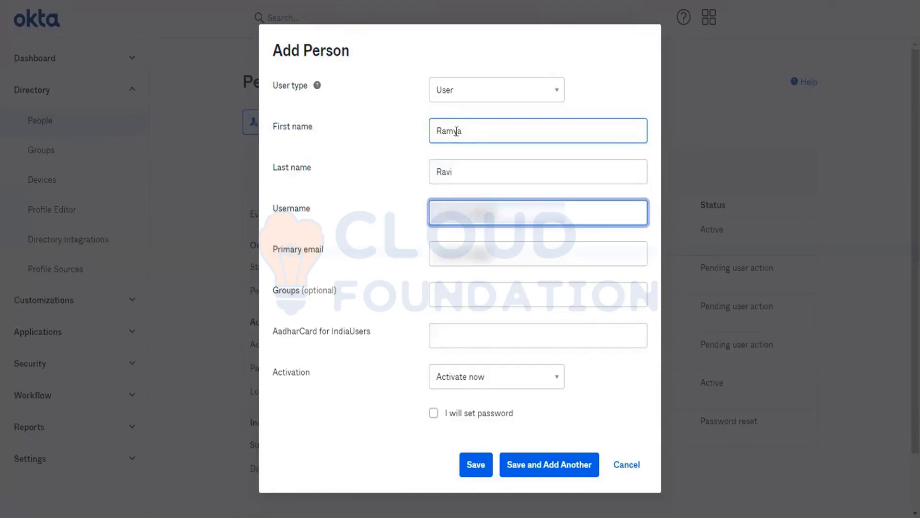
key("Tab")
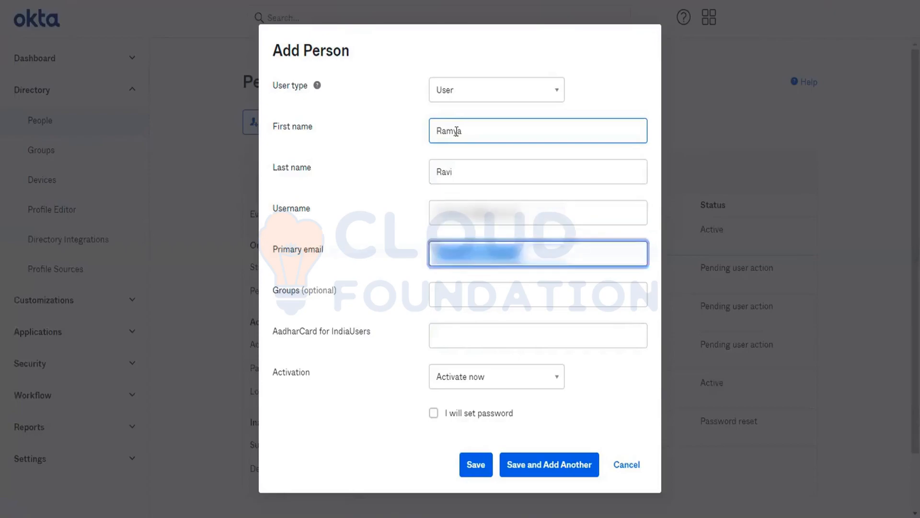
key("Tab")
key("Tab")
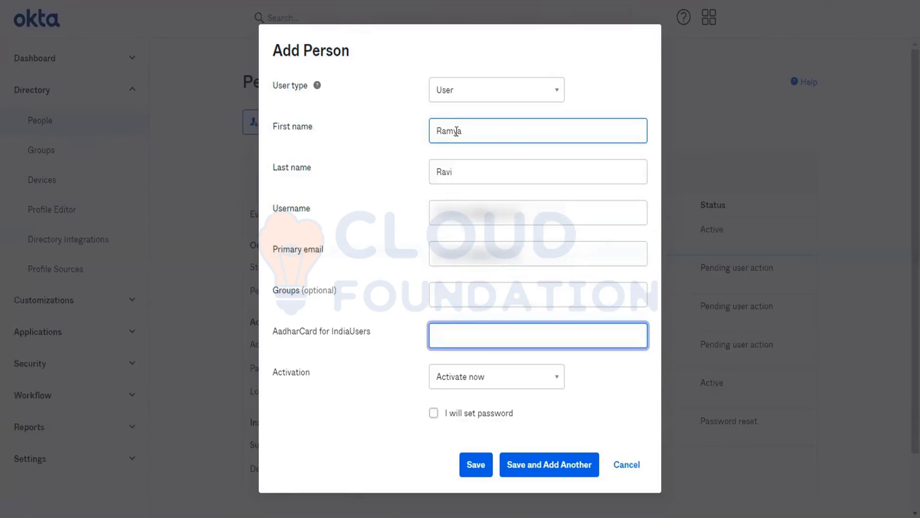
type("12345")
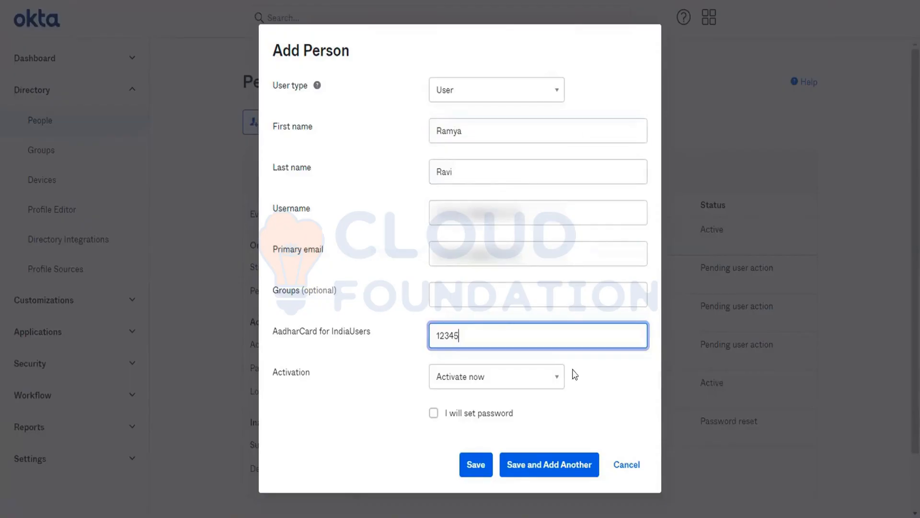
- Set a password manually and try saving with AadharCard value 123456789, exceeding maximum 8
left_click(468, 415)
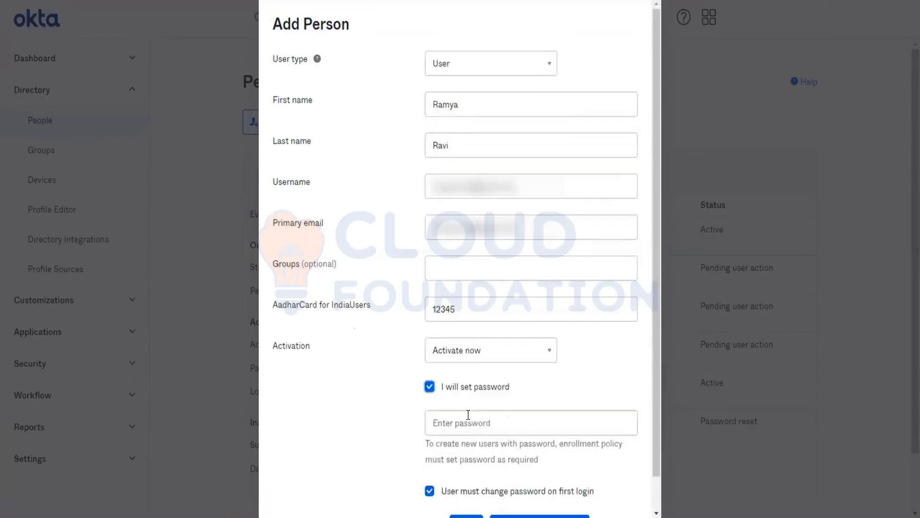
left_click(469, 429)
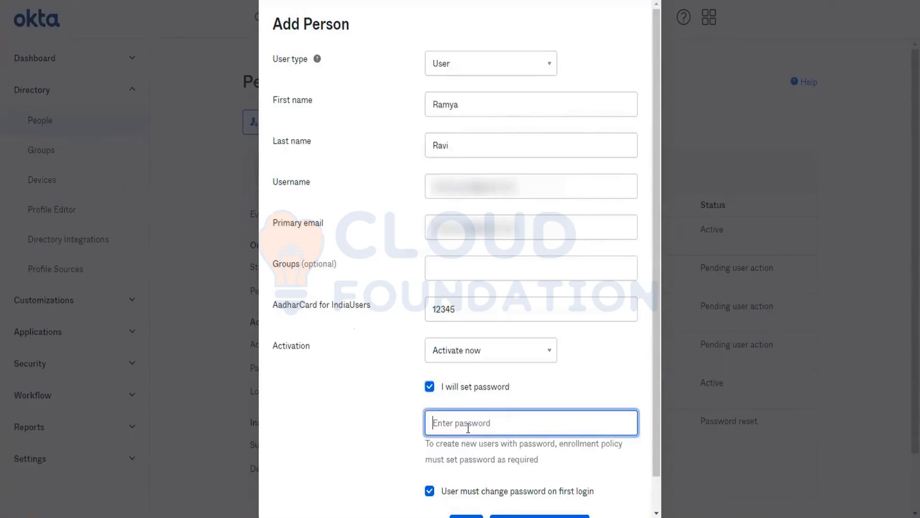
type("123456")
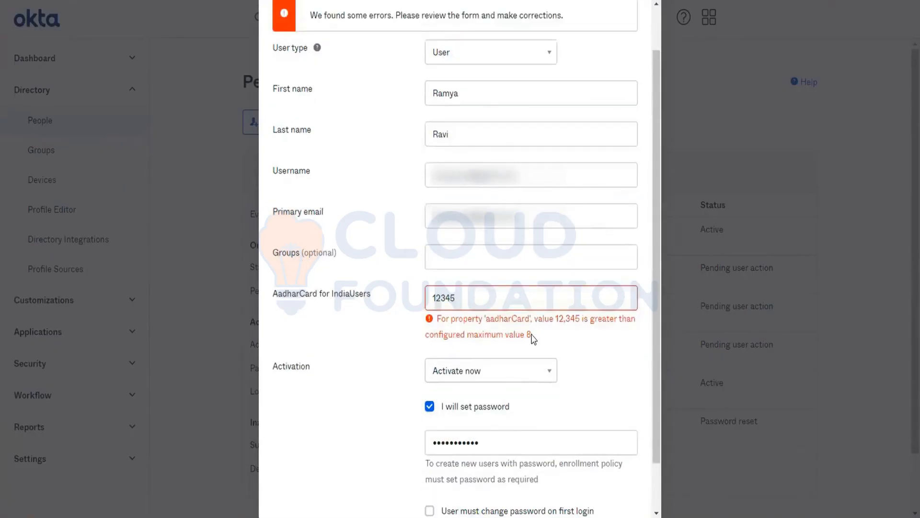
left_click_drag(533, 339, 521, 338)
left_click(479, 299)
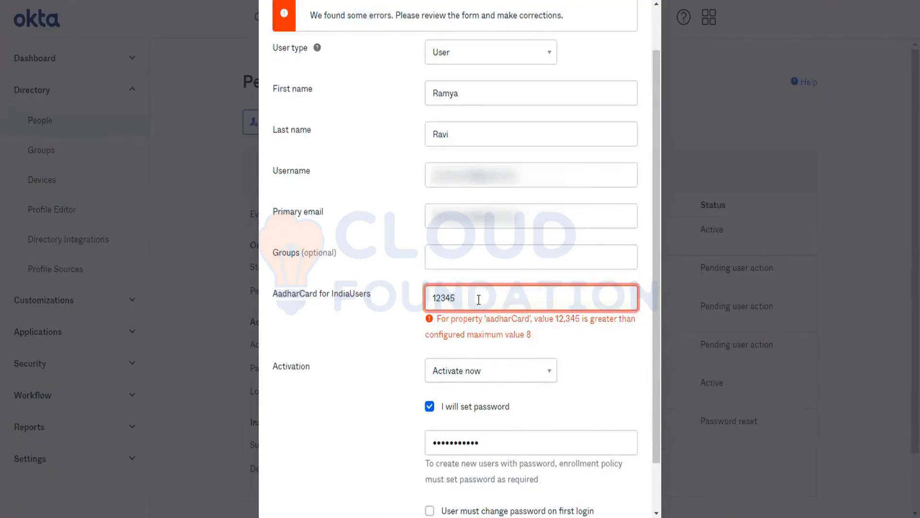
type("6789")
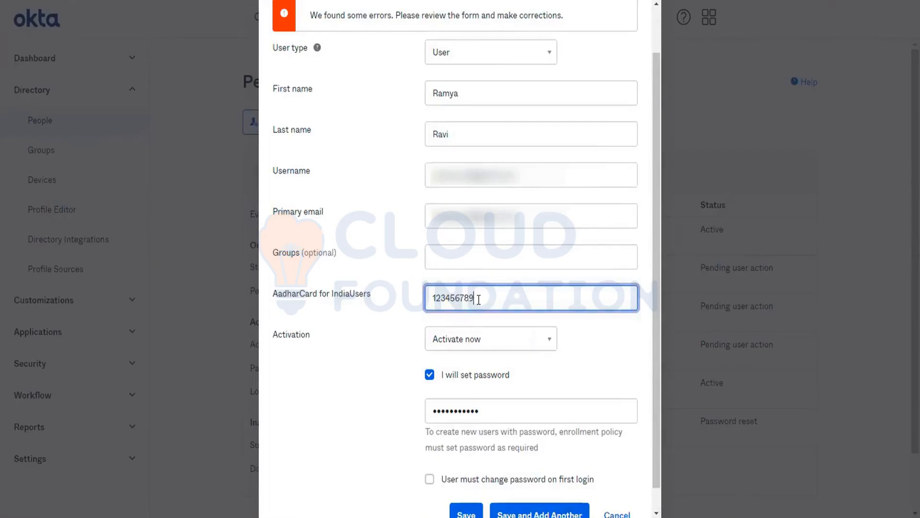
scroll(478, 298, "down", 1)
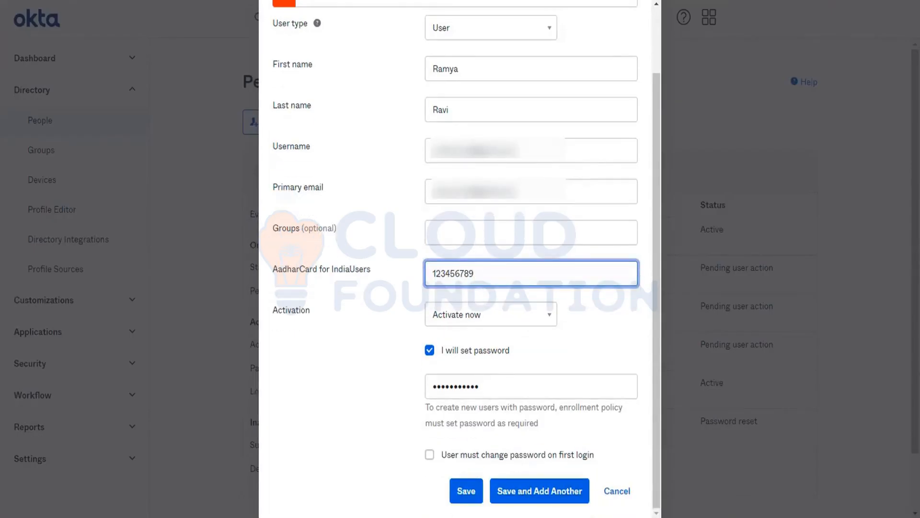
left_click(472, 494)
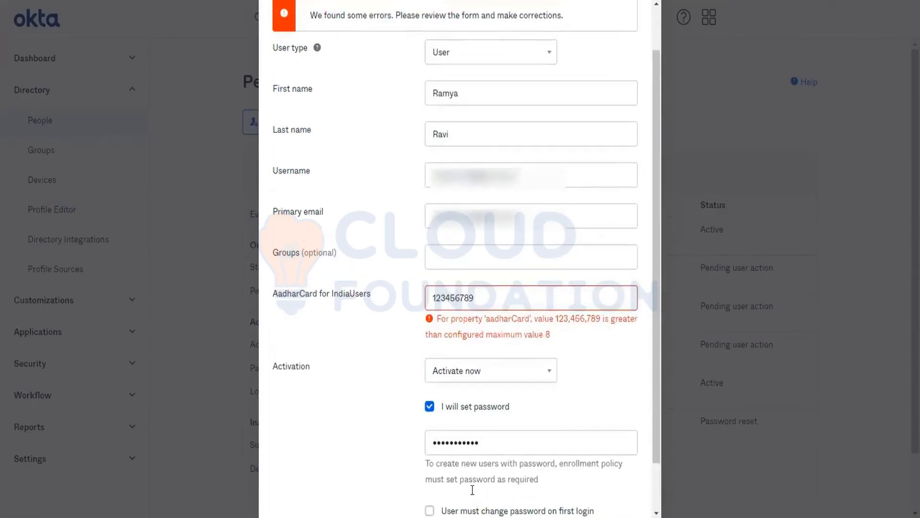
- Shorten the AadharCard value, then cancel the new person and go to Profile Editor
left_click(503, 295)
key("BackSpace")
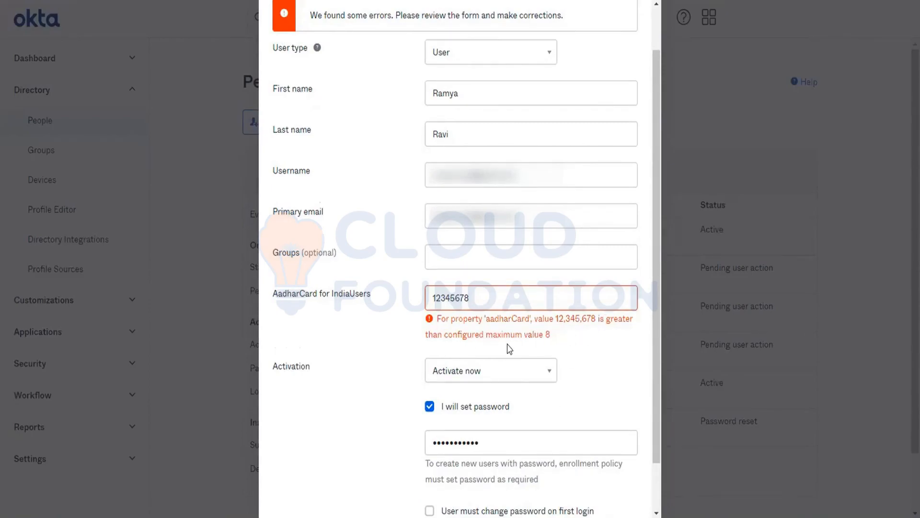
left_click(511, 303)
key("BackSpace")
key("BackSpace")
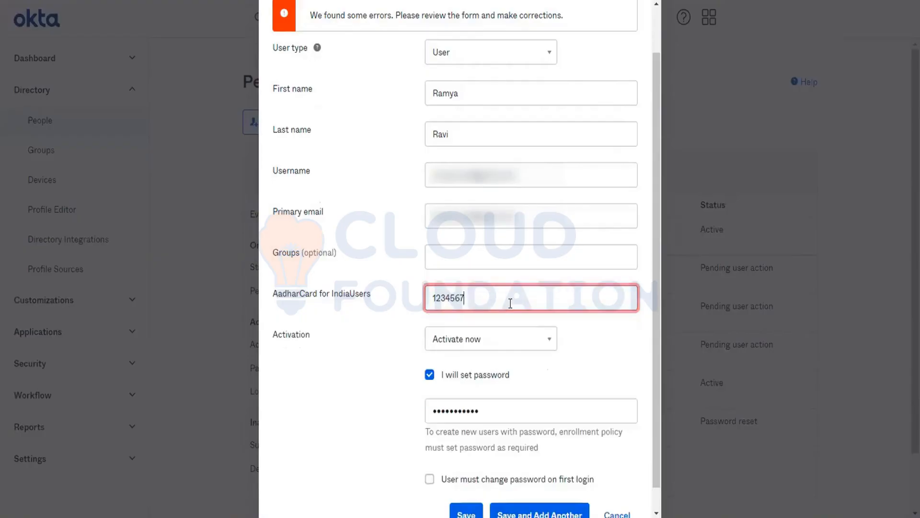
scroll(611, 489, "down", 2)
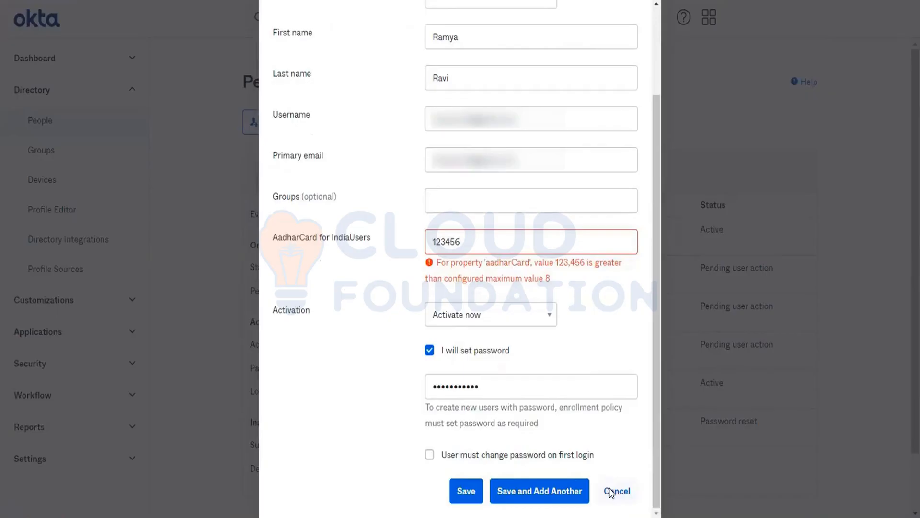
left_click(611, 491)
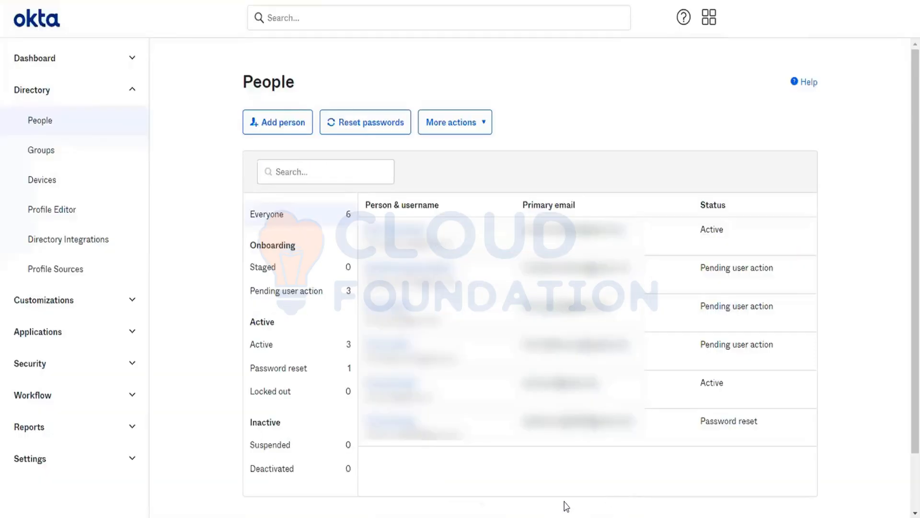
left_click(64, 212)
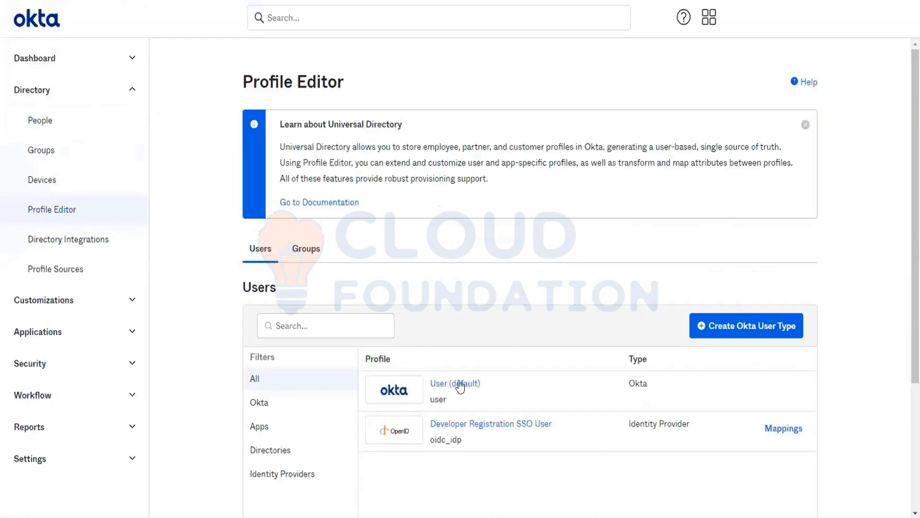
- Edit the custom aadharCard attribute in User (default), setting range Between 8 and 10, and save
left_click(459, 385)
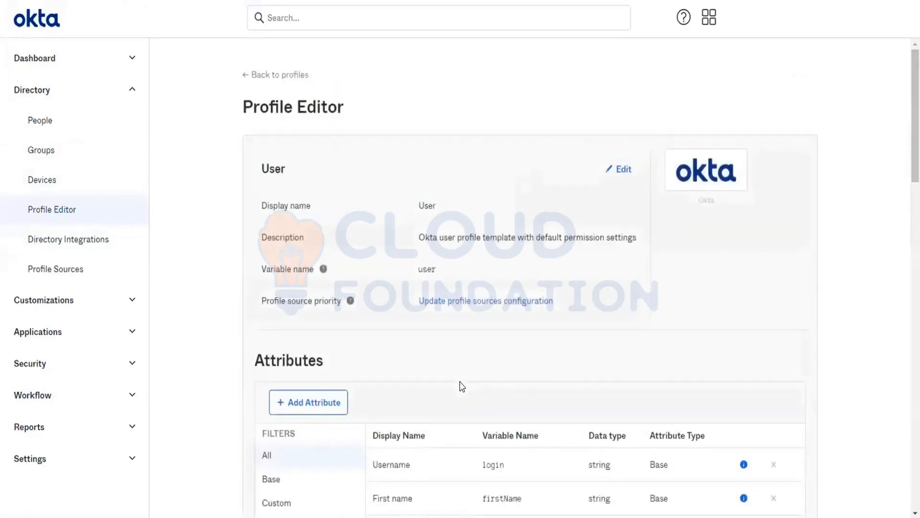
scroll(462, 387, "down", 5)
left_click(292, 293)
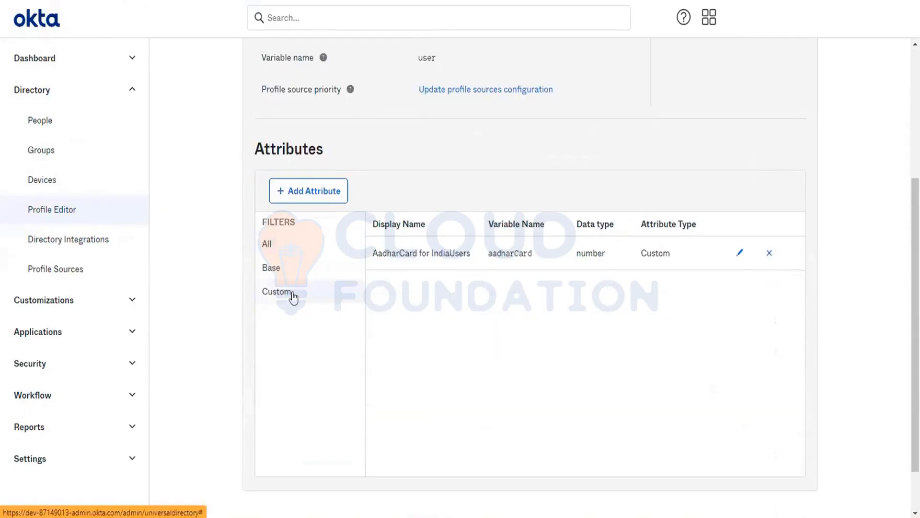
left_click(741, 254)
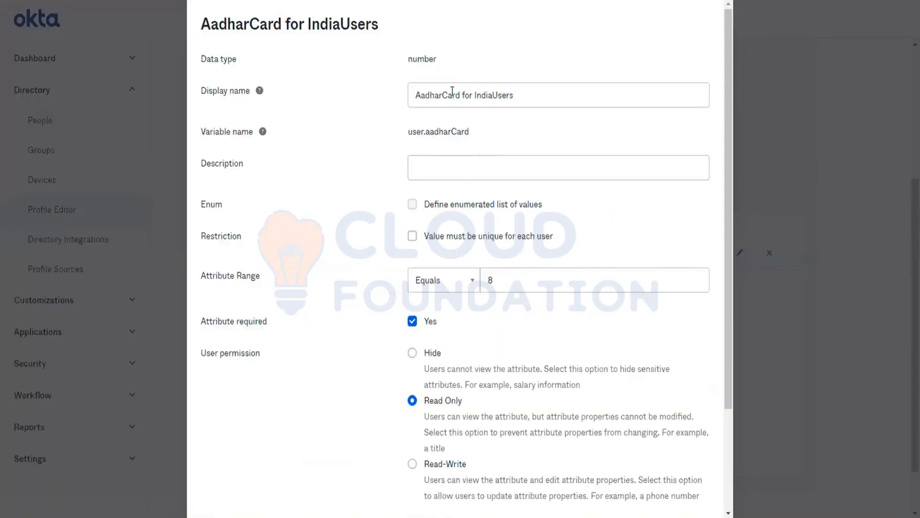
left_click(452, 95)
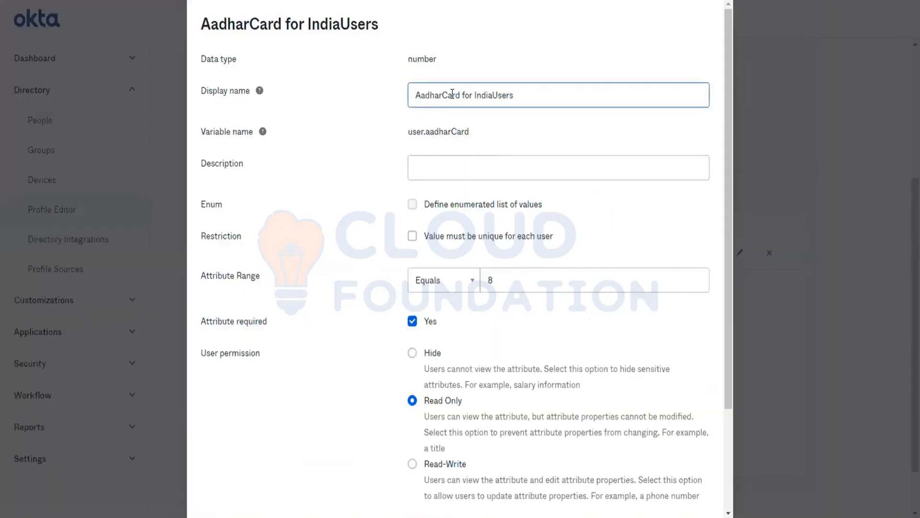
left_click(457, 280)
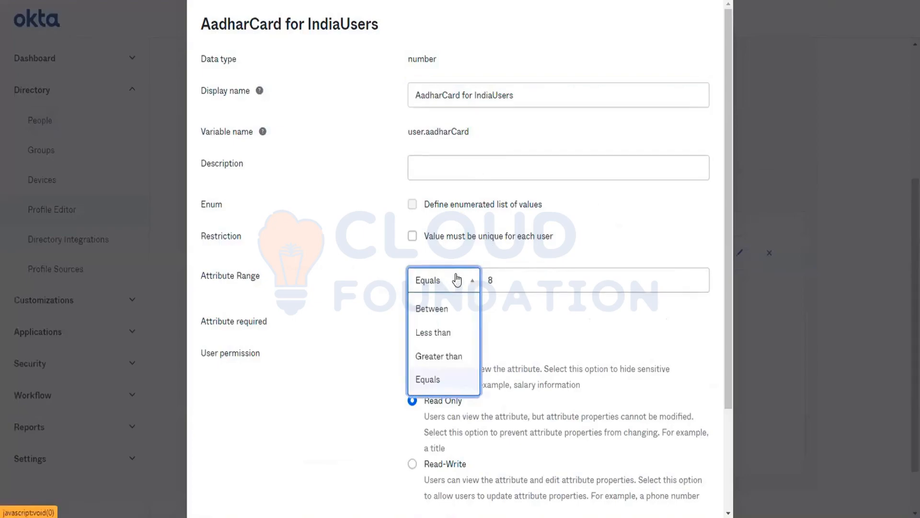
left_click(446, 309)
left_click(648, 273)
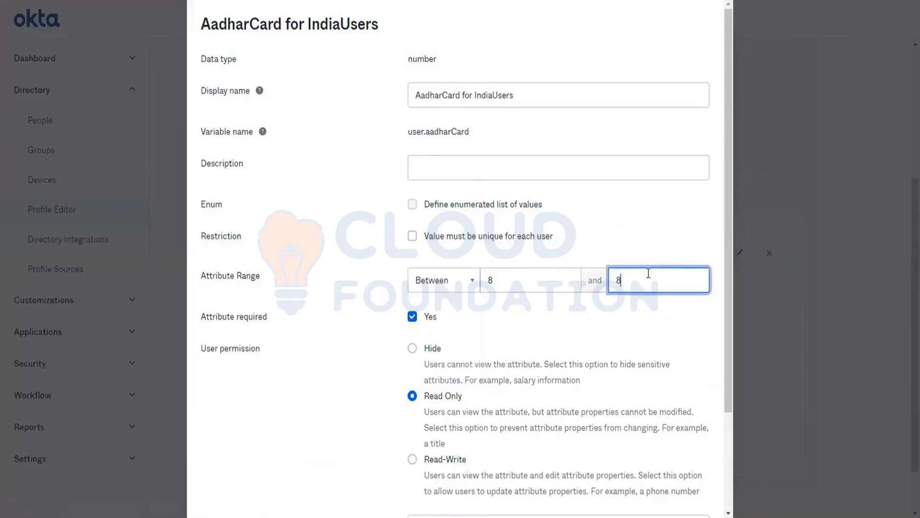
key("BackSpace")
type("10")
scroll(648, 274, "down", 3)
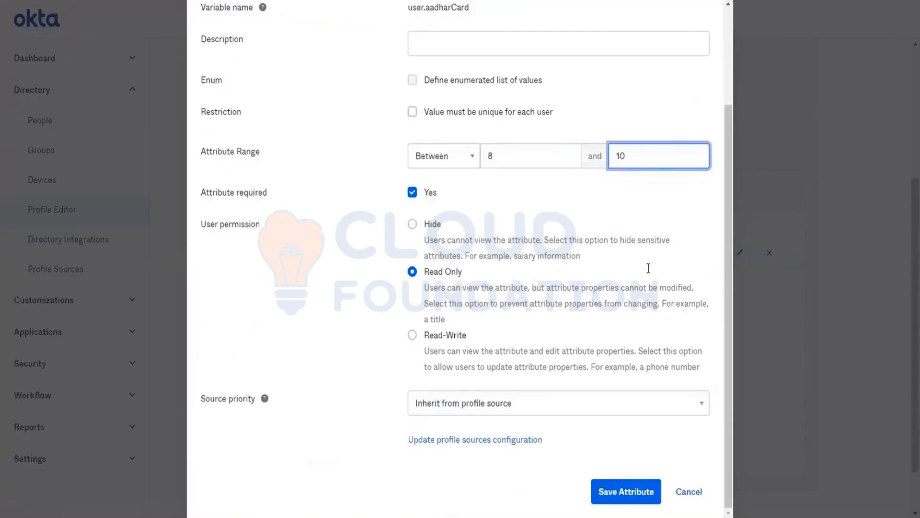
left_click(631, 494)
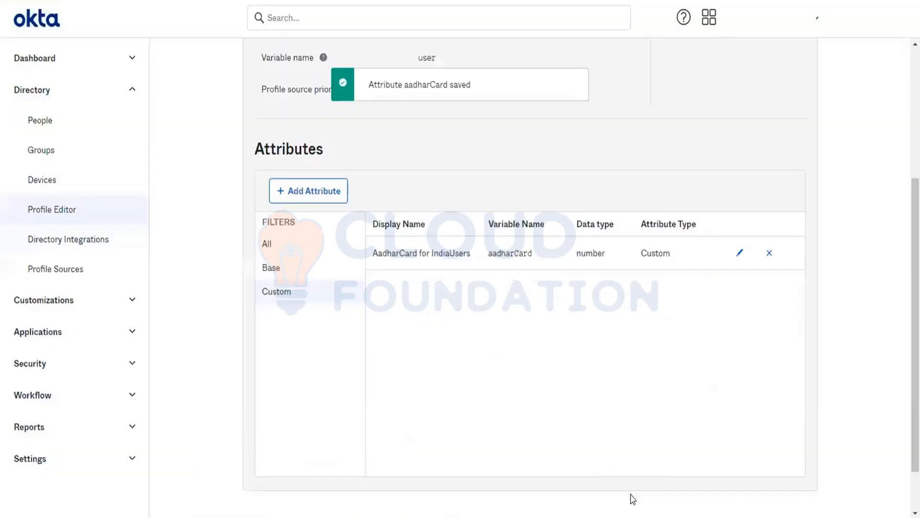
- Start a new person from People and enter the first and last name
left_click(38, 128)
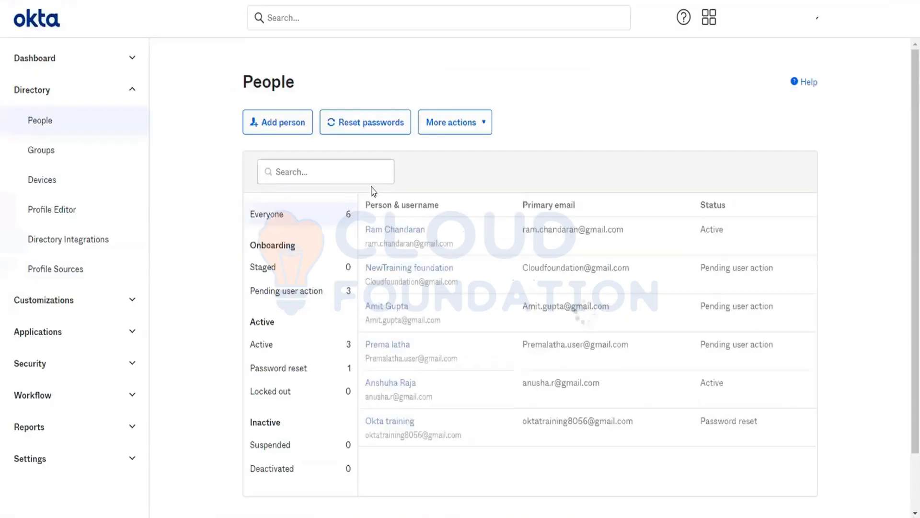
left_click(279, 122)
left_click(476, 139)
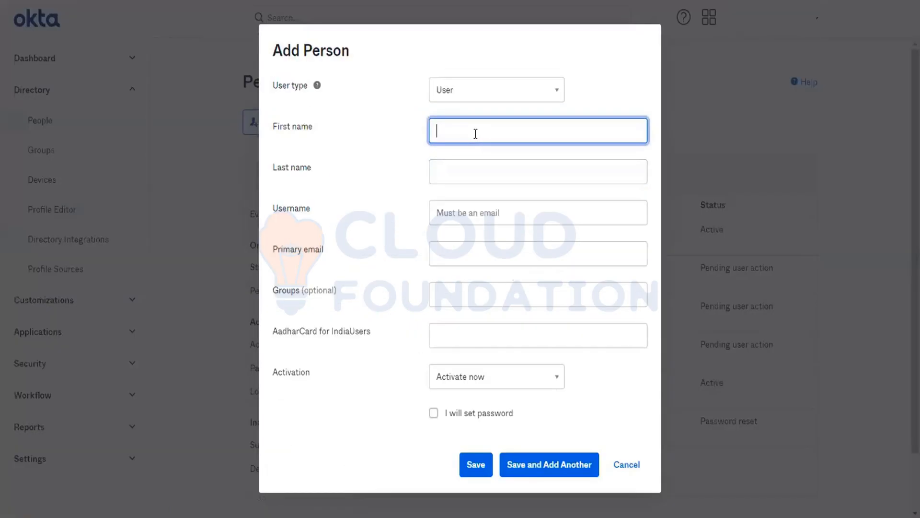
type("Ramhy")
key("BackSpace")
key("BackSpace")
key("BackSpace")
type("a")
key("Tab")
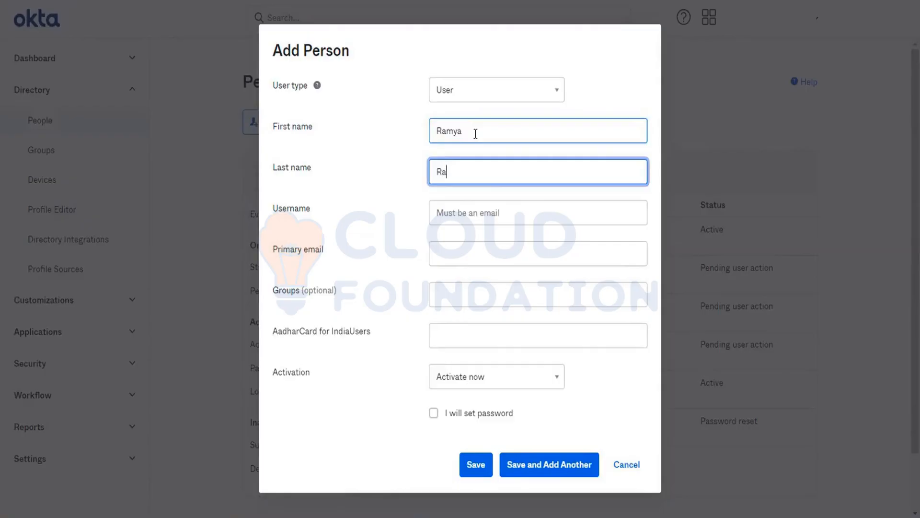
type("Ravi")
key("Tab")
- Fill in the e-mail username and AadharCard number, then save, getting form errors
key("ctrl+v")
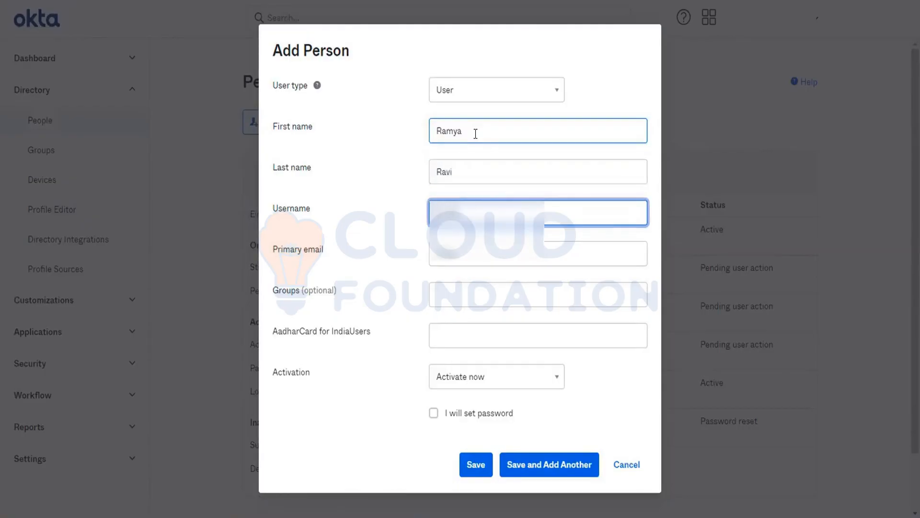
type("vi")
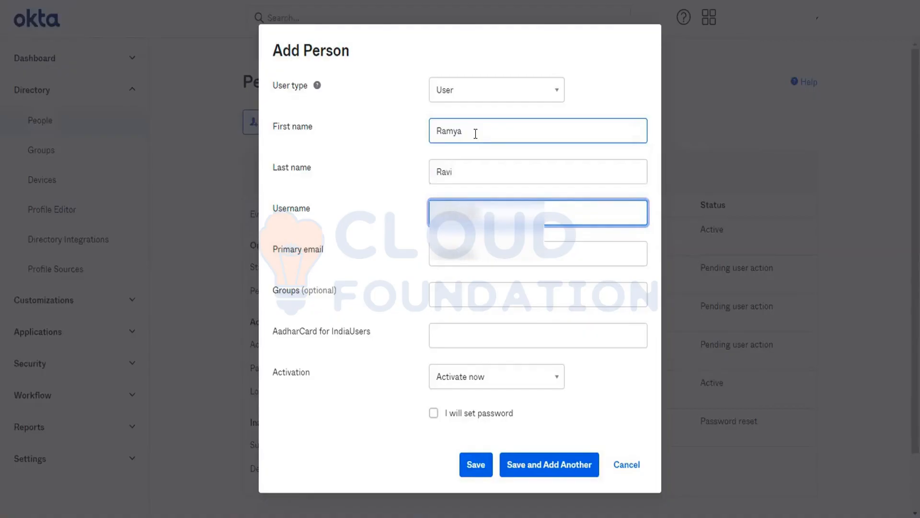
type("@gmai")
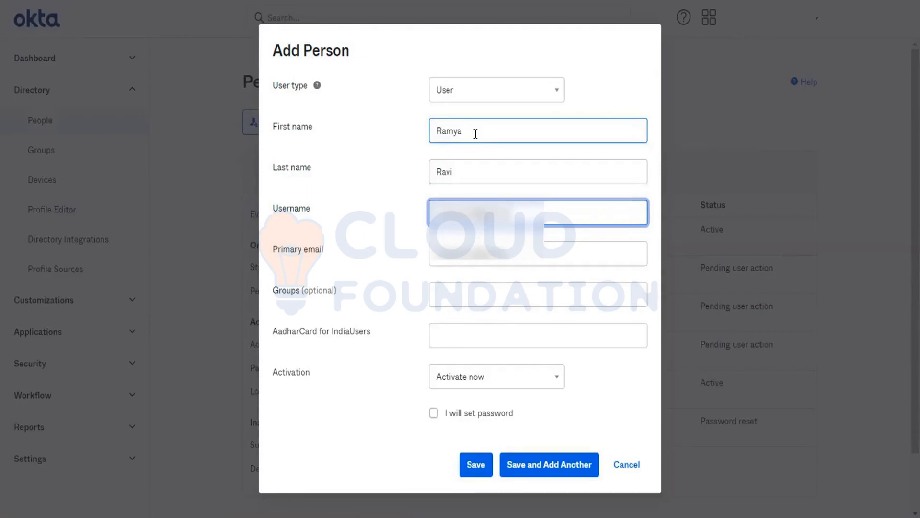
type("l.m")
left_click(467, 331)
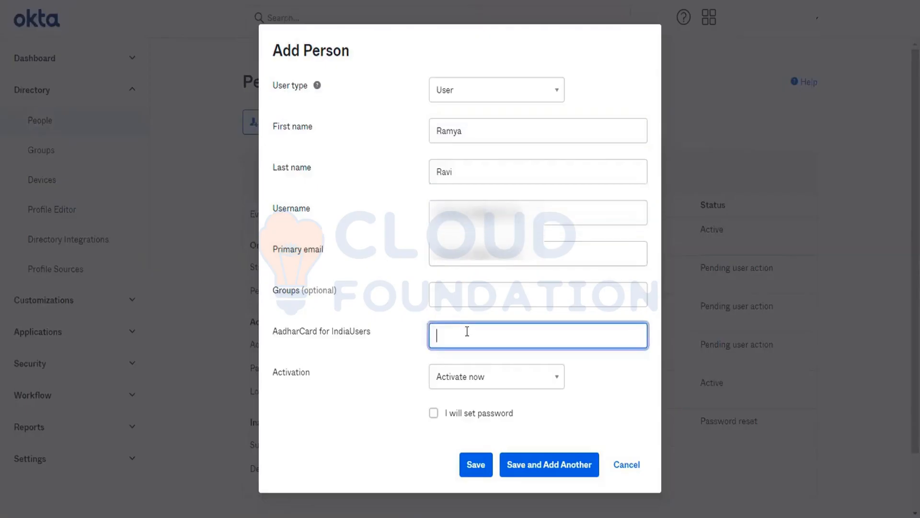
type("123456789")
left_click(479, 464)
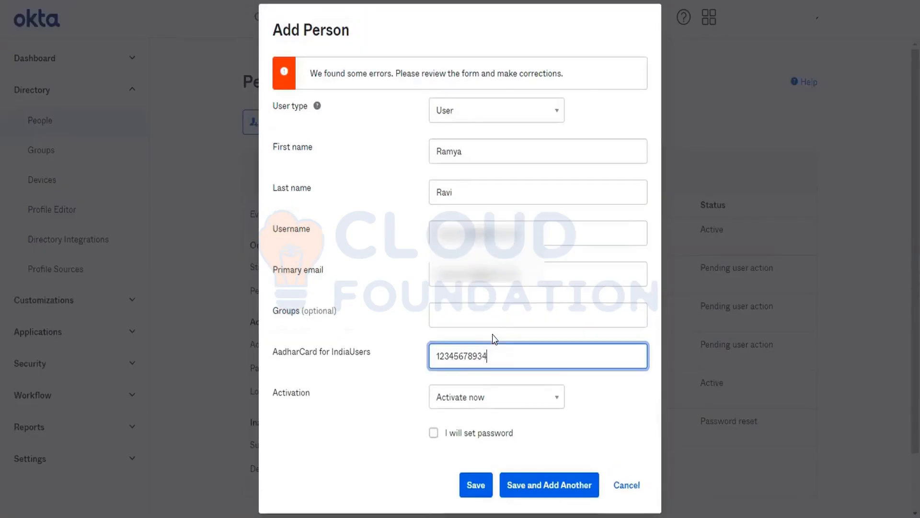
left_click(468, 486)
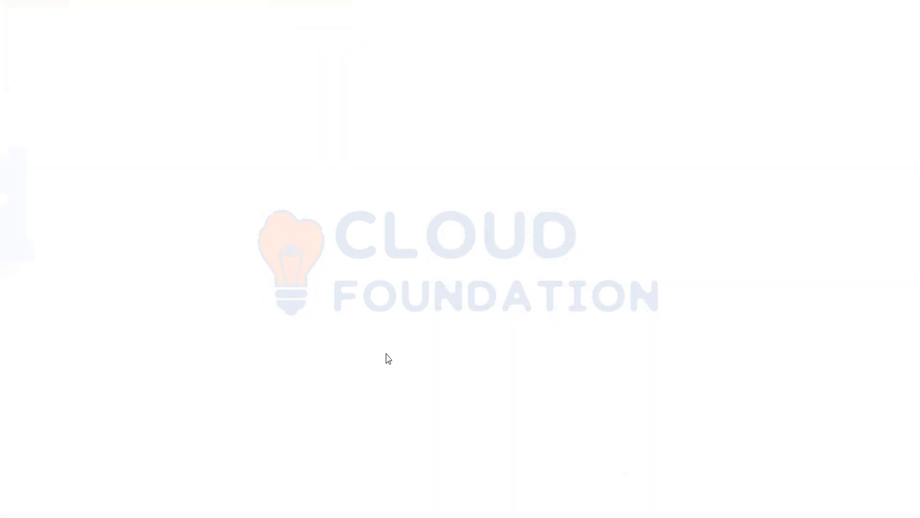
- Open the default Okta User profile and filter it to custom attributes
left_click(434, 384)
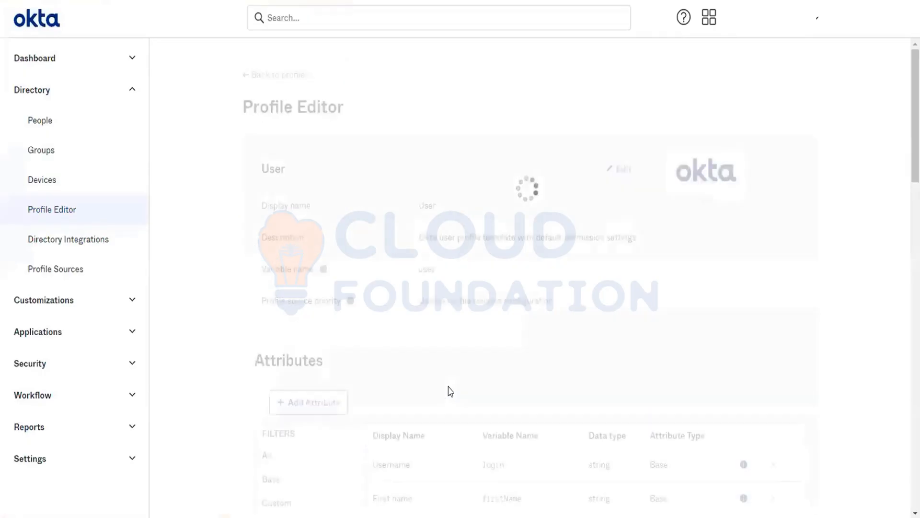
scroll(538, 353, "down", 5)
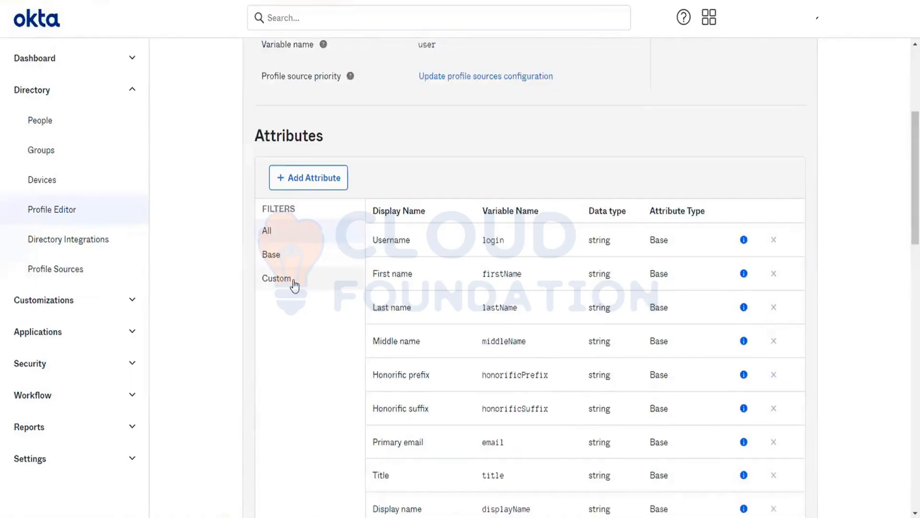
left_click(293, 282)
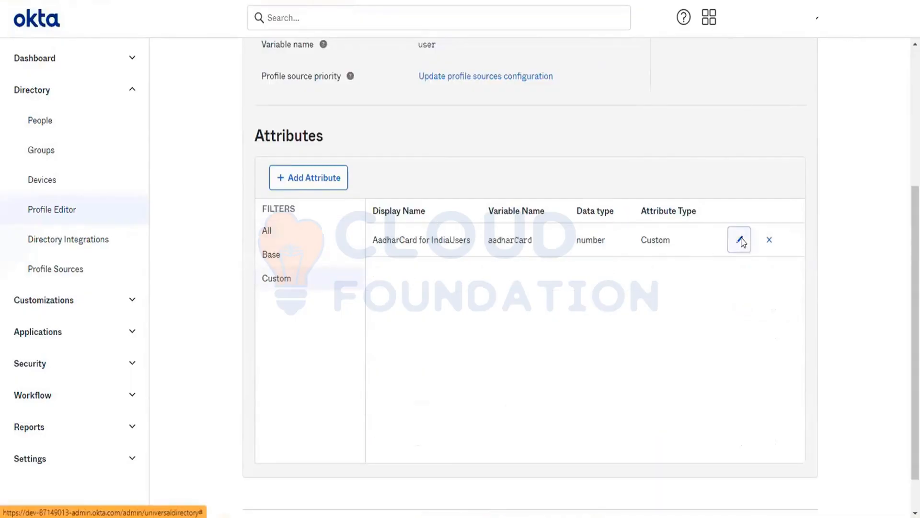
- Review the AadharCard attribute's settings without changes, then try deleting it; deletion is blocked
left_click(741, 240)
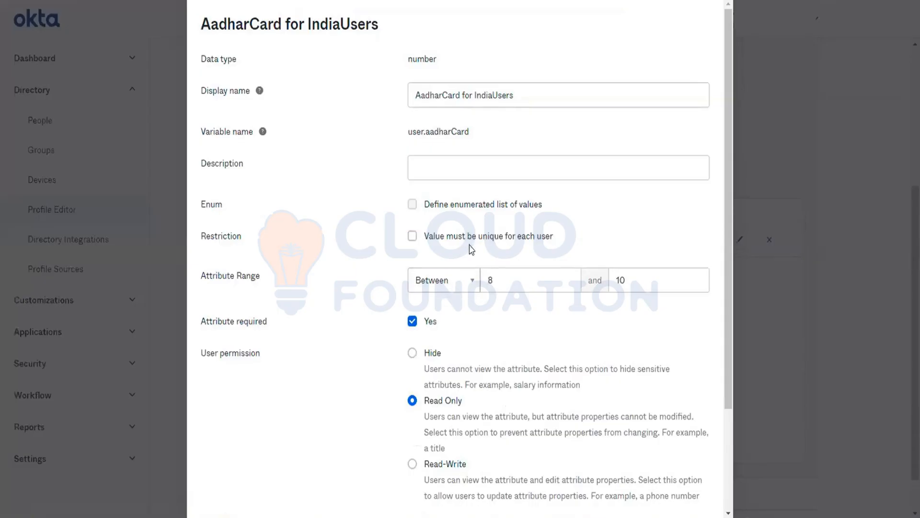
scroll(471, 249, "down", 3)
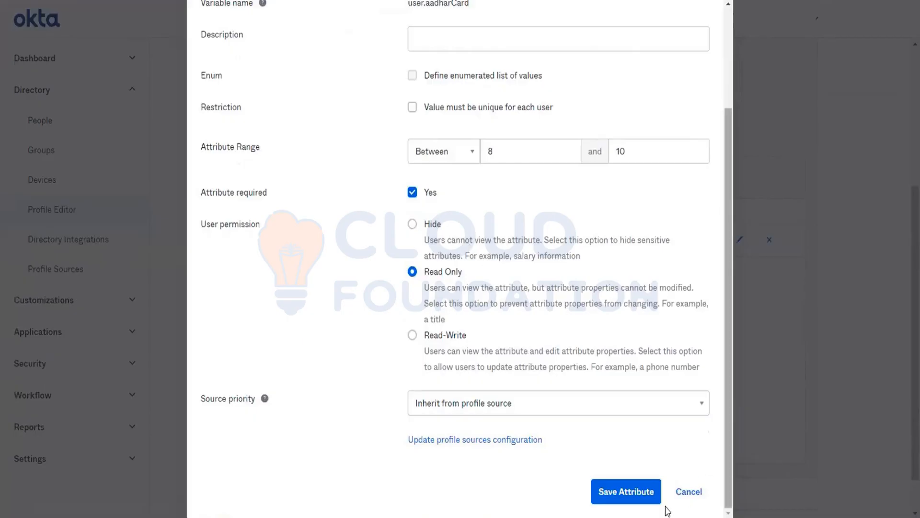
left_click(683, 495)
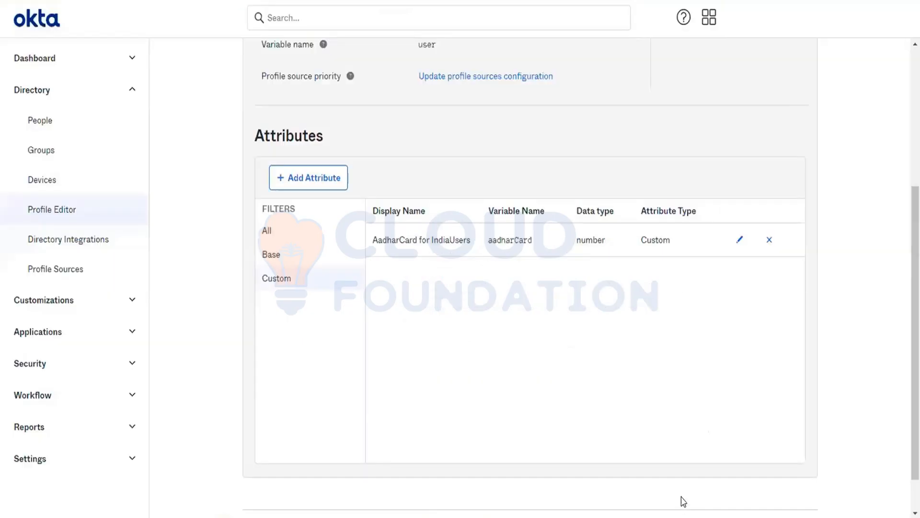
left_click(772, 247)
left_click(505, 295)
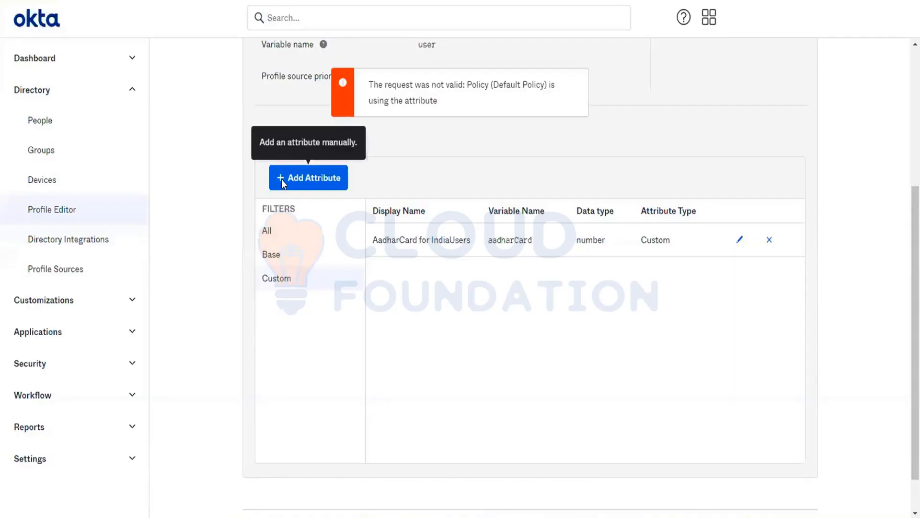
- Dismiss a new-attribute form unsaved and retry deleting AadharCard, which the Default Policy still blocks
left_click(281, 179)
scroll(522, 391, "down", 5)
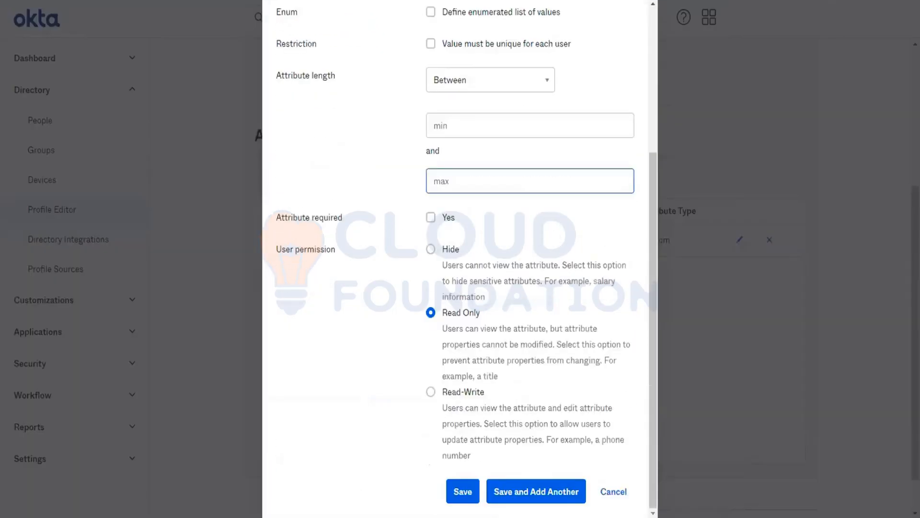
left_click(612, 497)
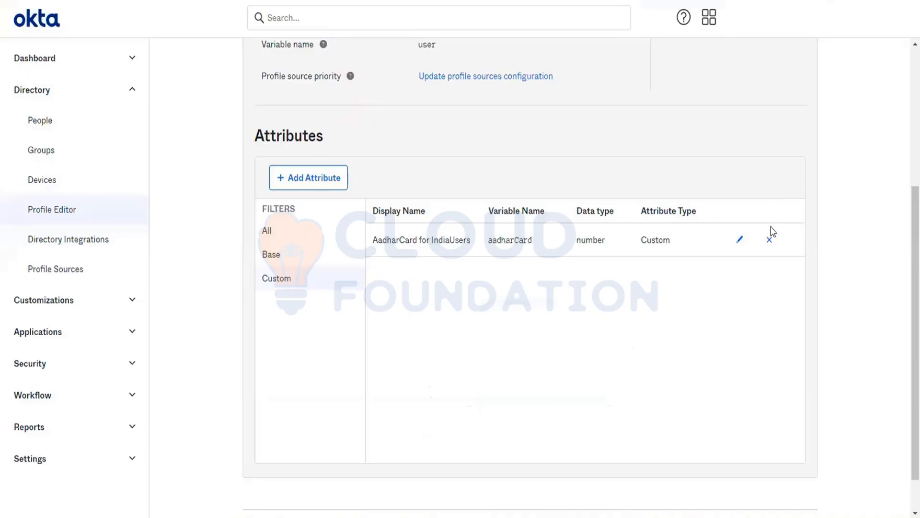
left_click(770, 240)
left_click(507, 299)
- Set the AadharCard for IndiaUsers source priority to Inherit from Okta and save the attribute
scroll(507, 300, "up", 4)
scroll(506, 298, "down", 2)
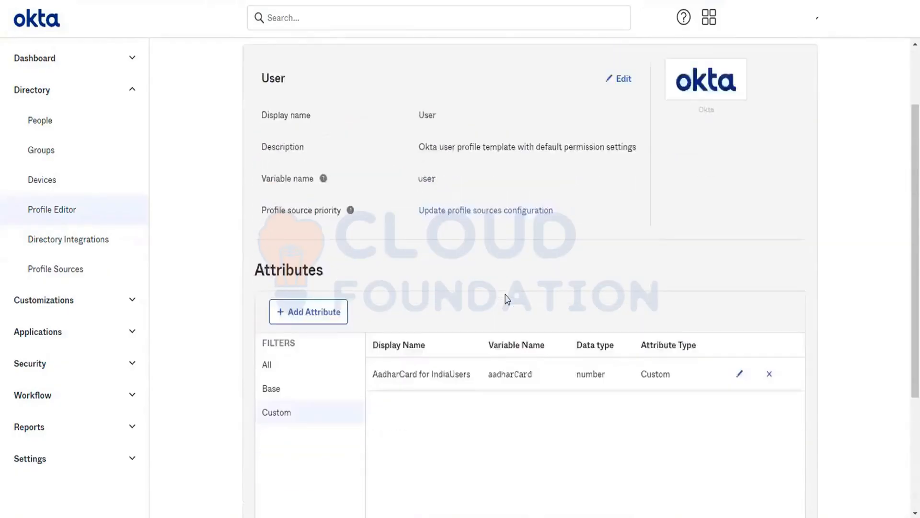
scroll(508, 300, "down", 1)
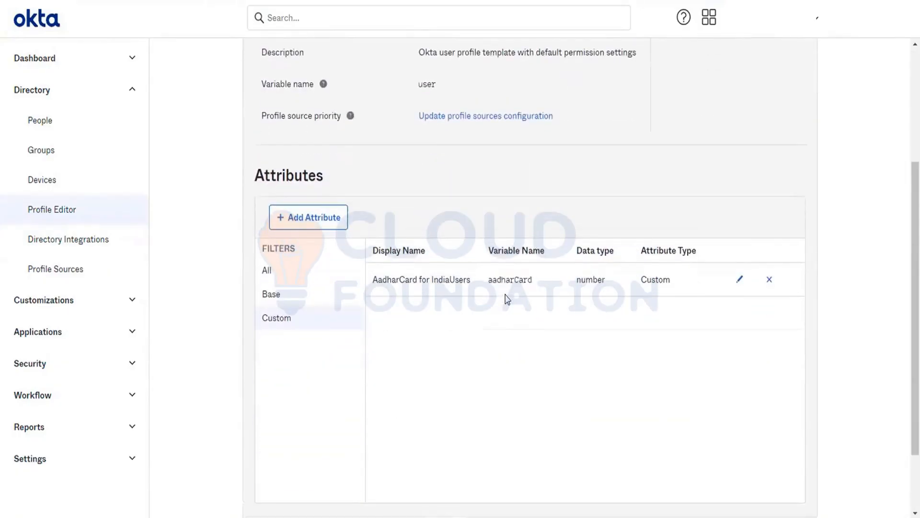
scroll(507, 300, "up", 1)
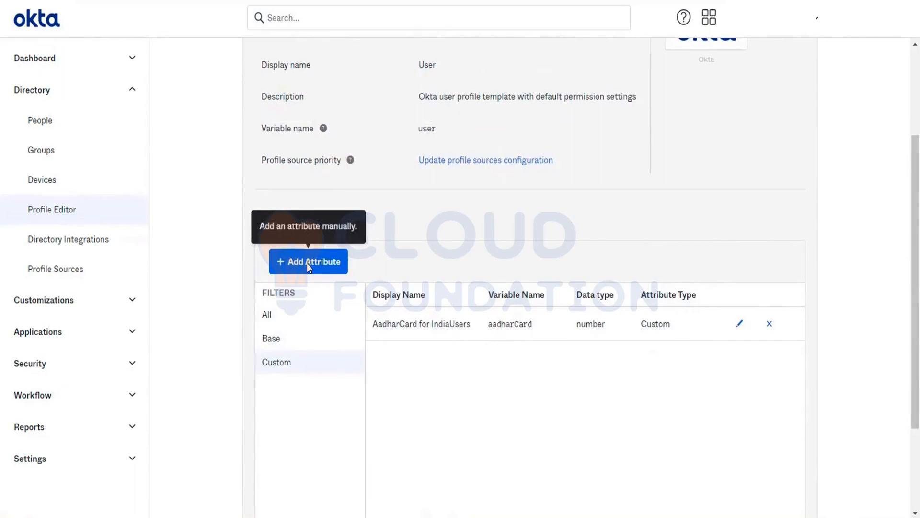
left_click(741, 323)
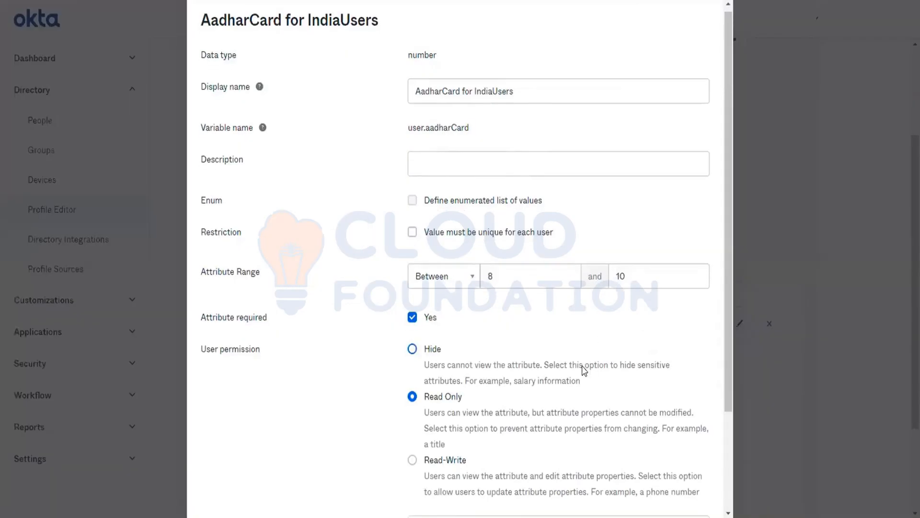
scroll(584, 370, "down", 3)
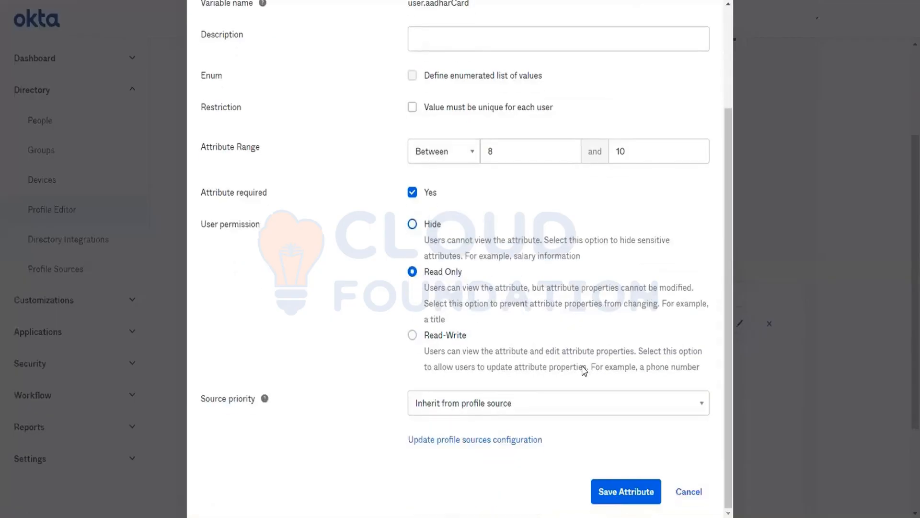
left_click(464, 410)
left_click(460, 455)
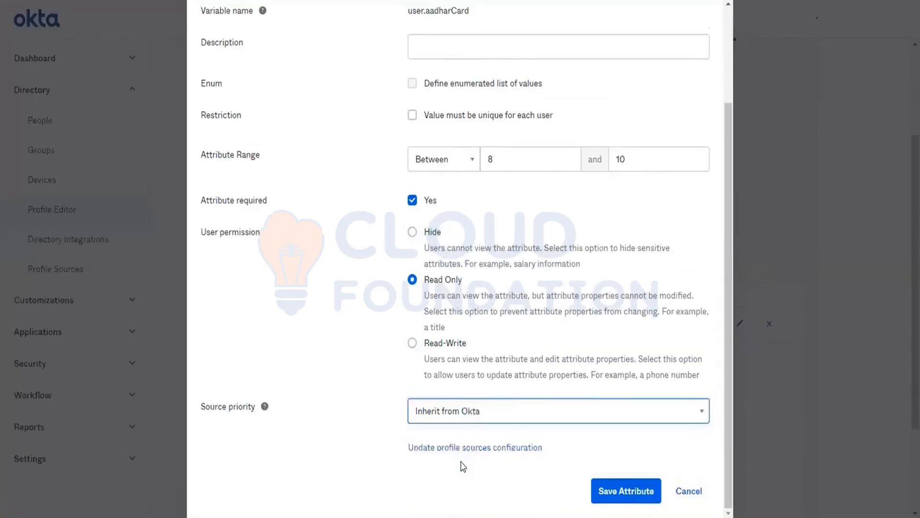
left_click(620, 491)
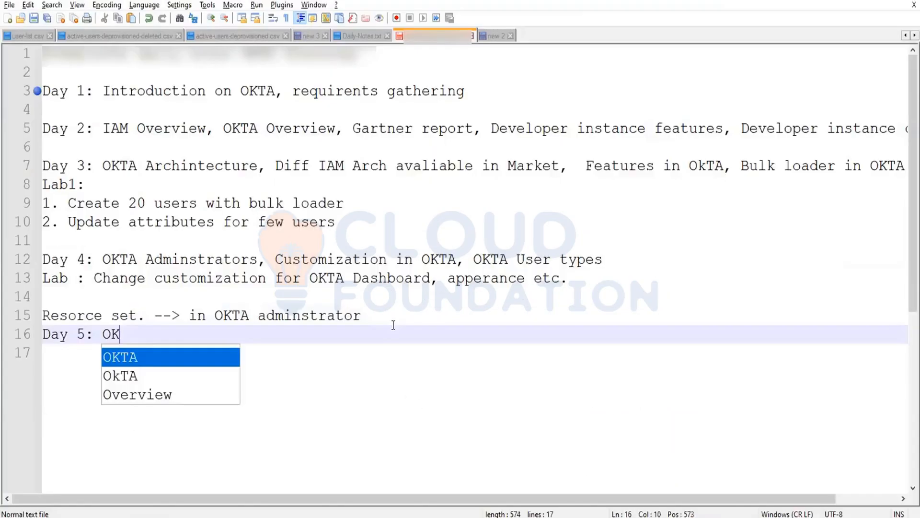
type("TA")
type("User")
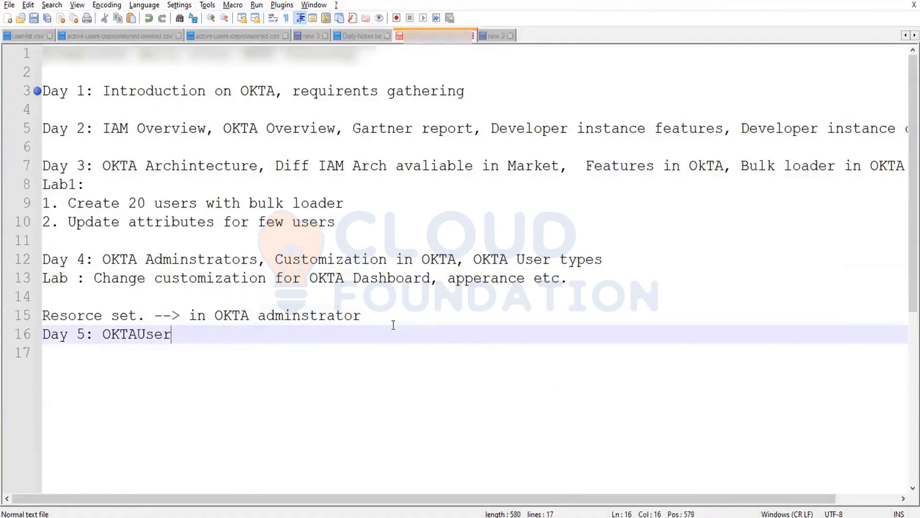